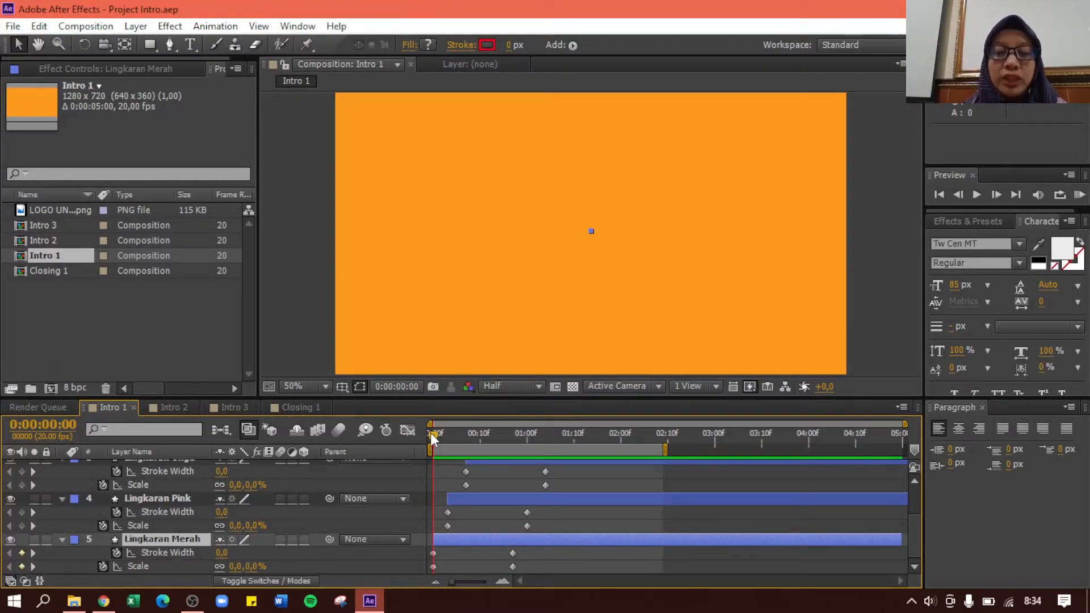
# Preview the finished circle animation in the Intro 1 composition and stop the playback.
pyautogui.press('space')
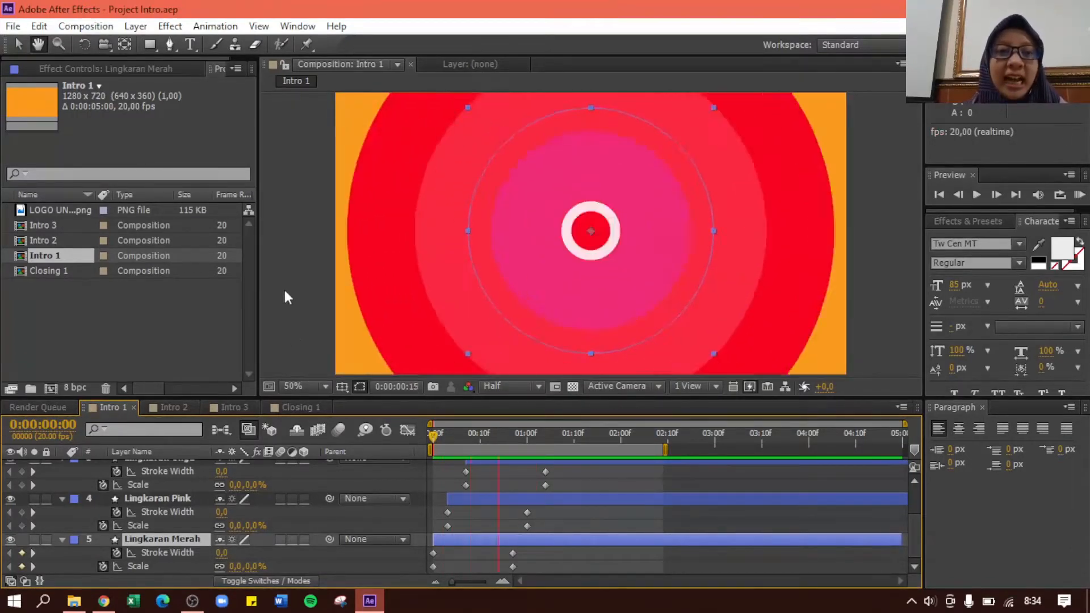
pyautogui.press('space')
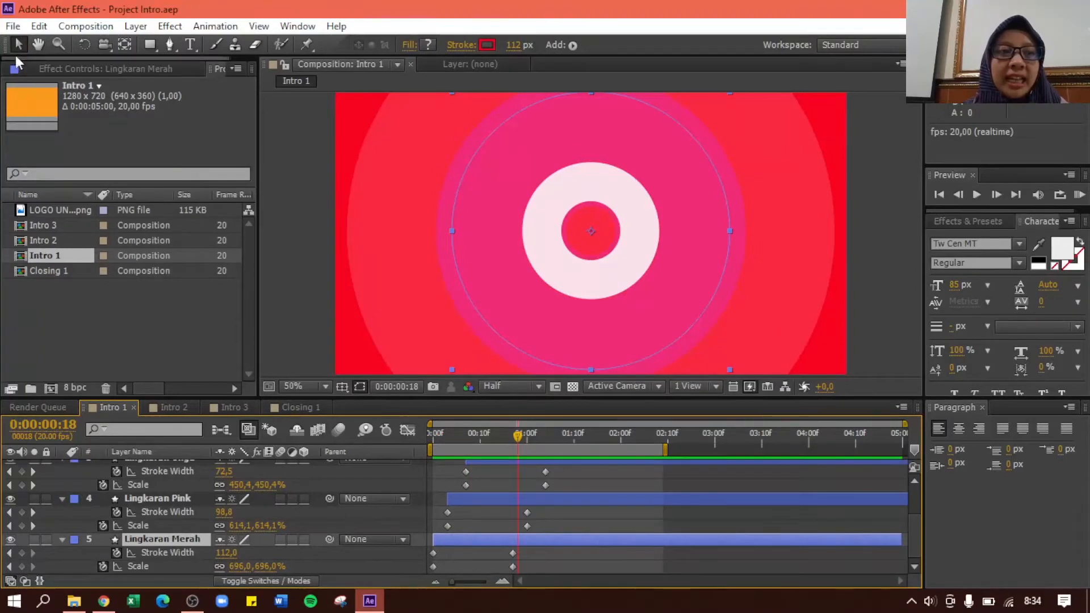
# Create a new empty project.
pyautogui.click(9, 31)
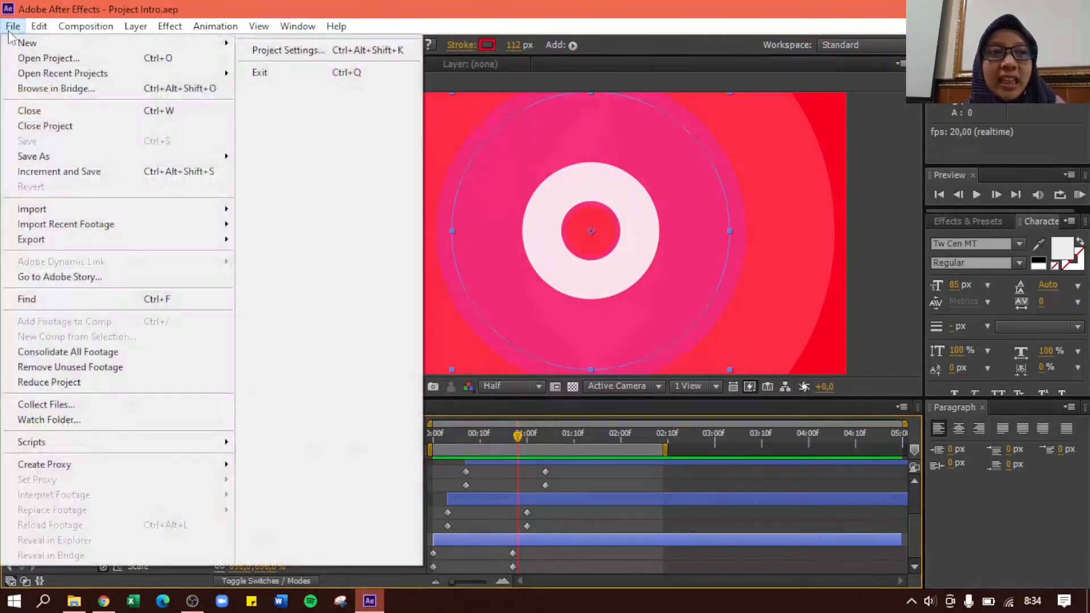
pyautogui.moveTo(18, 46)
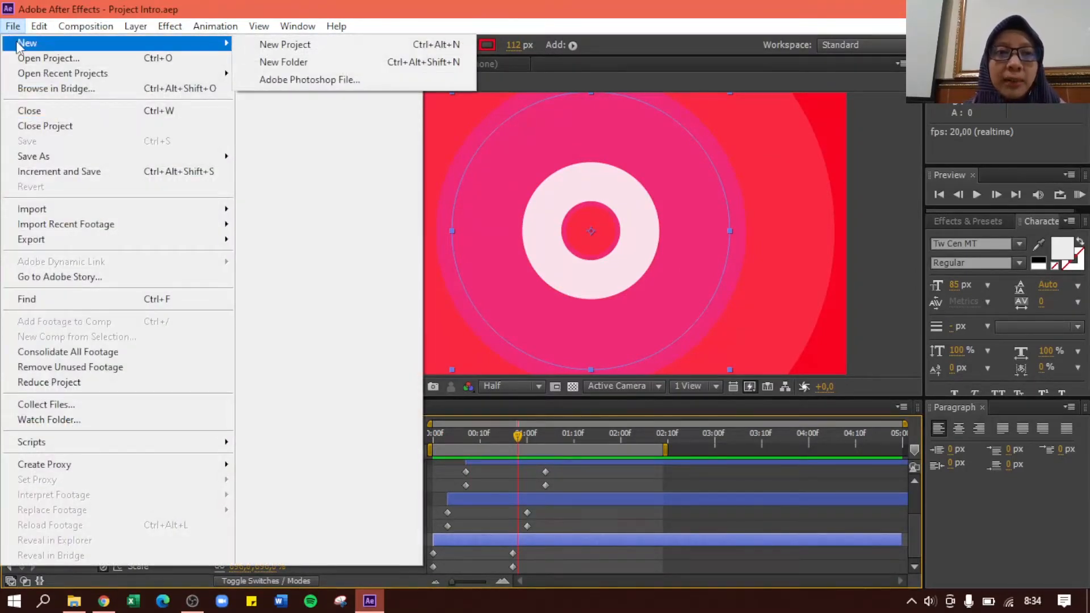
pyautogui.click(257, 45)
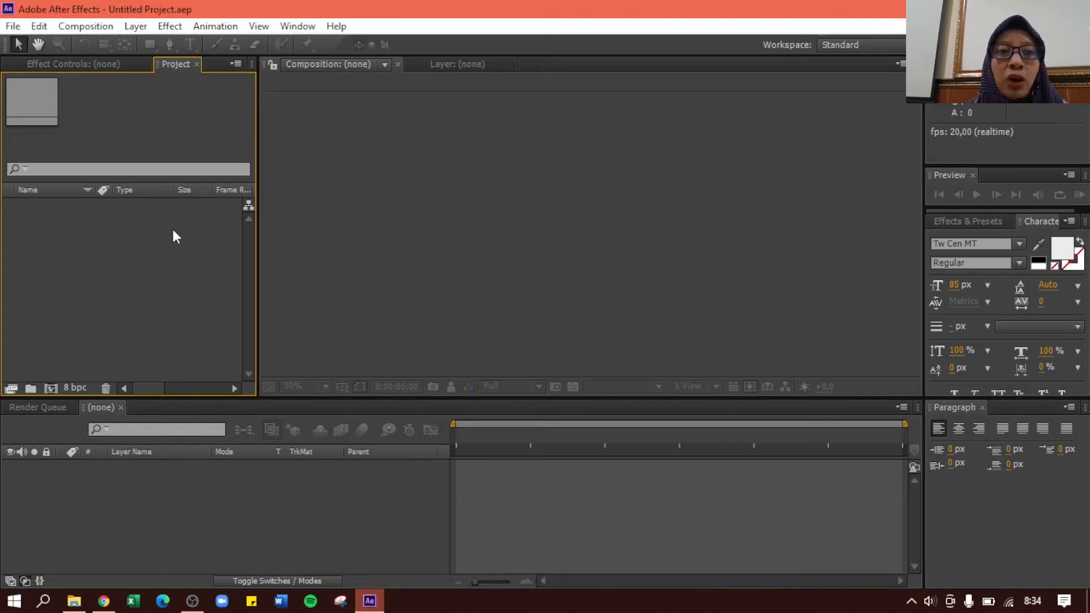
# Start a new composition and name it Intro Lingkaran.
pyautogui.click(90, 26)
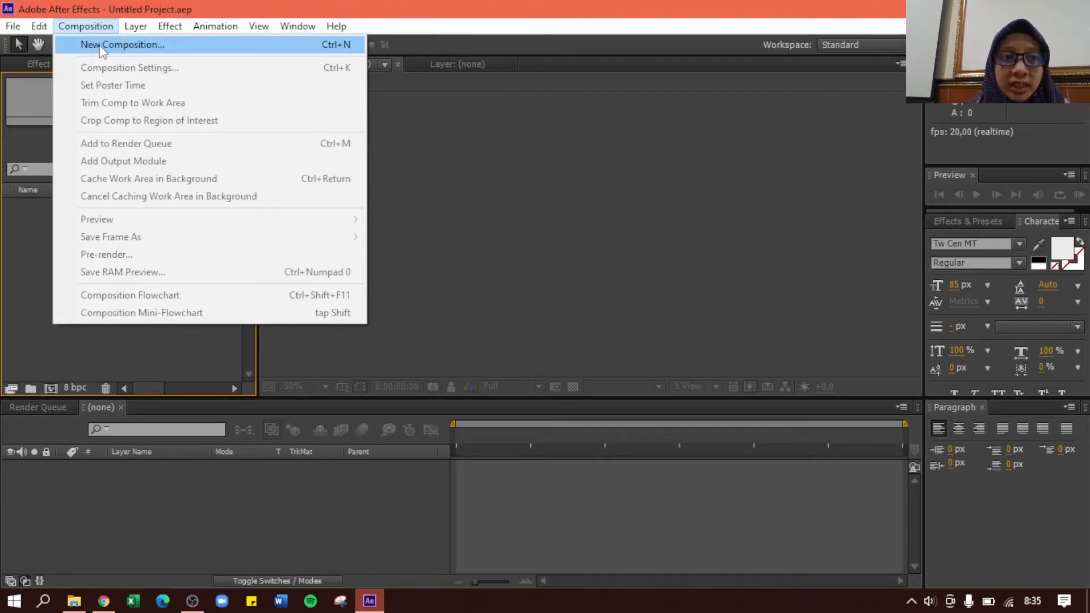
pyautogui.click(100, 48)
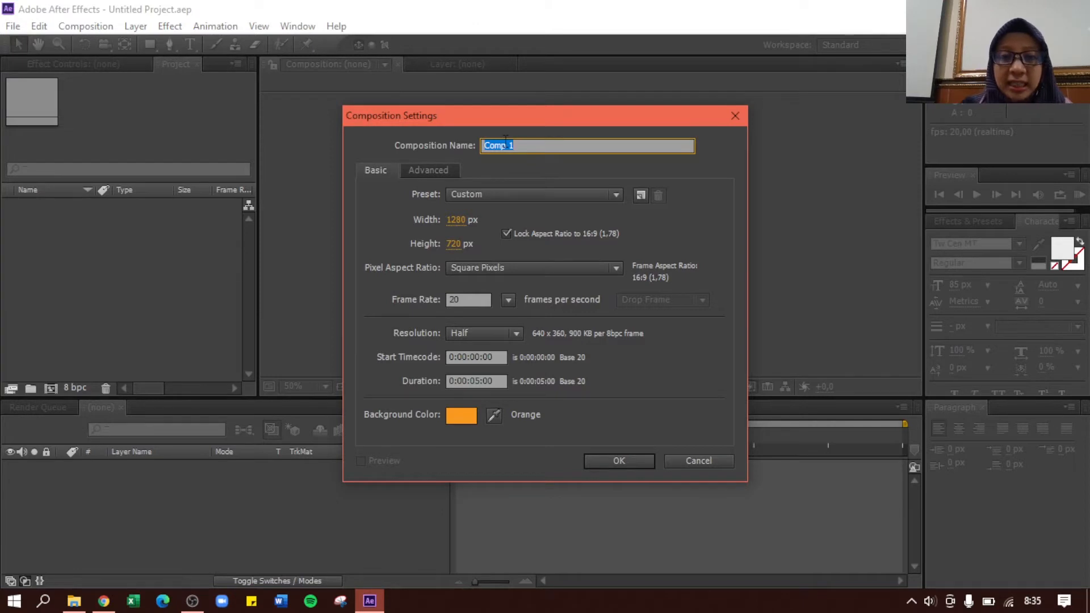
pyautogui.write('Inr')
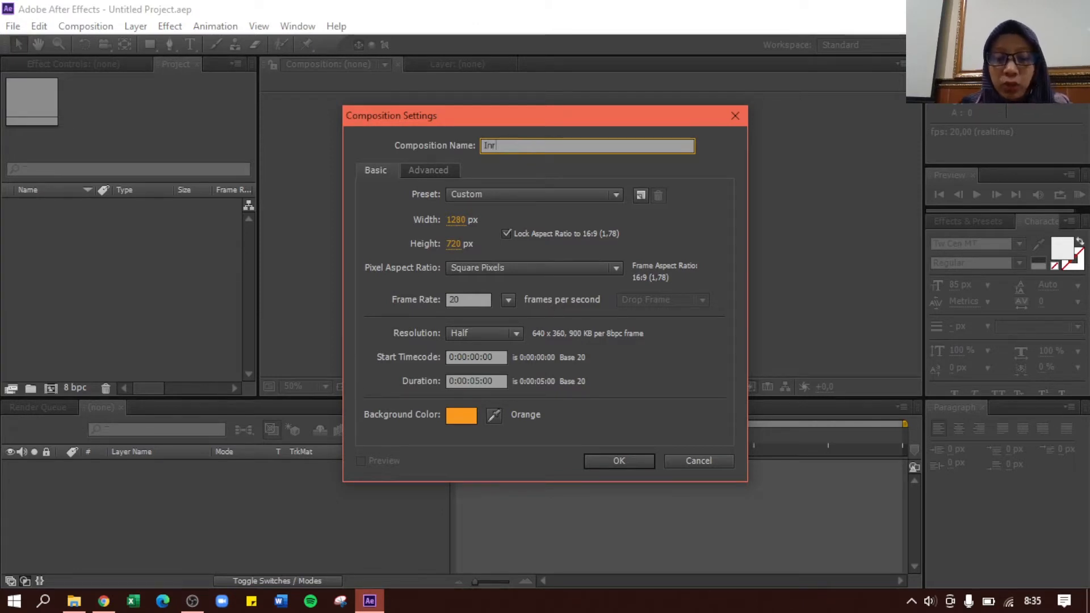
pyautogui.write('o')
pyautogui.press('BackSpace')
pyautogui.press('BackSpace')
pyautogui.write('tr')
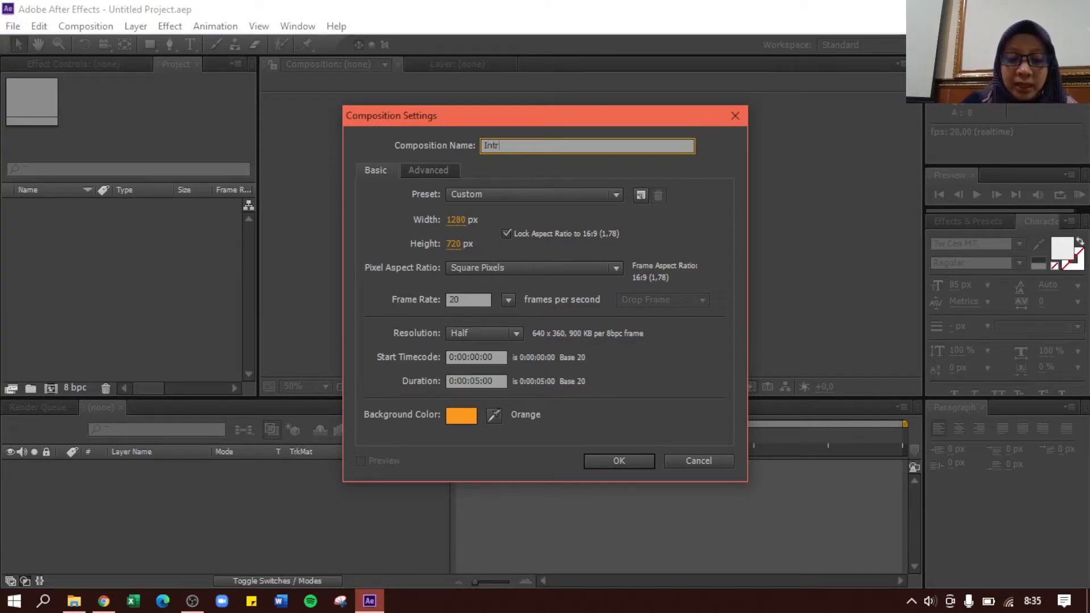
pyautogui.write('o Lim')
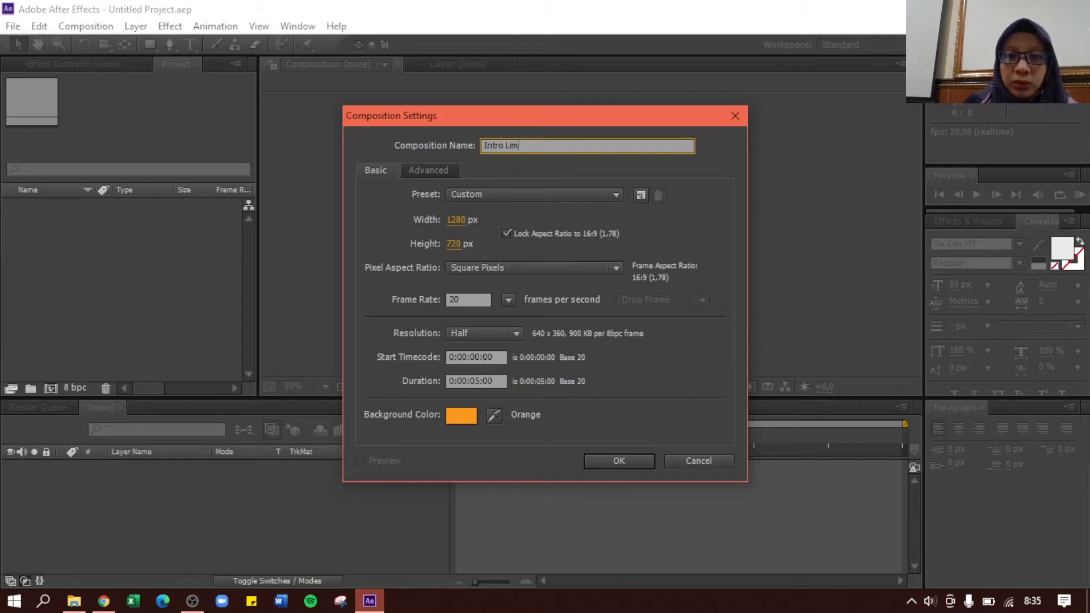
pyautogui.press('BackSpace')
pyautogui.write('ngkaran')
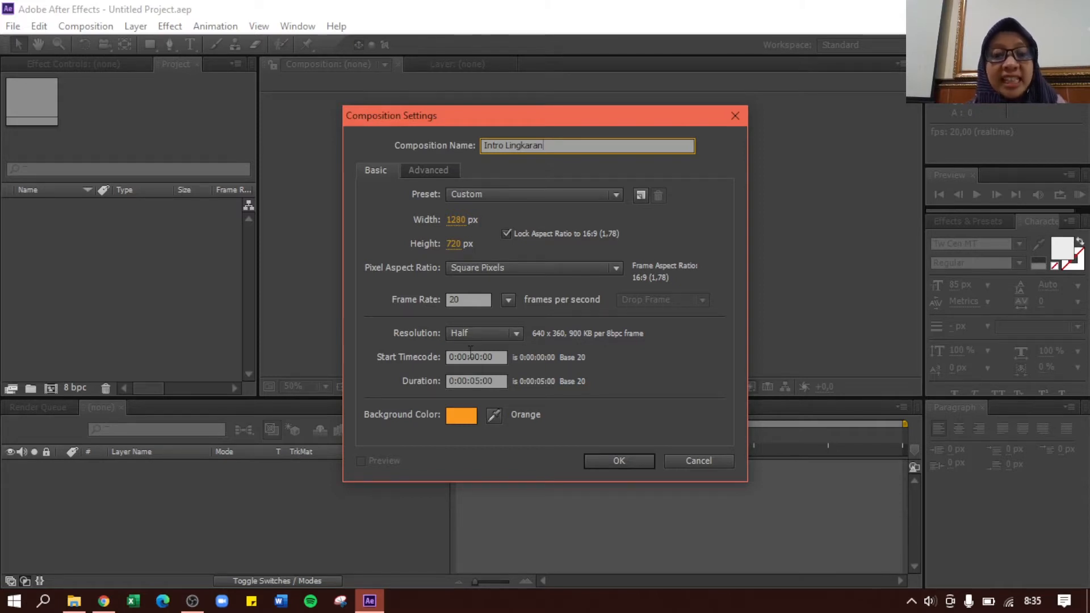
# Set the new composition's background color to orange F7971A and create the composition.
pyautogui.click(458, 421)
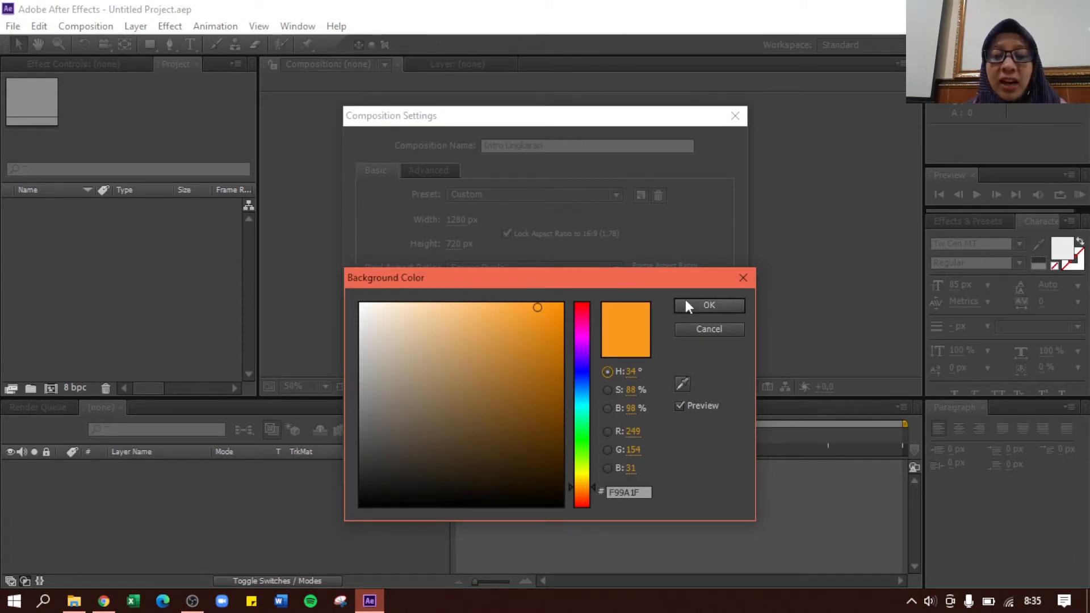
pyautogui.click(539, 315)
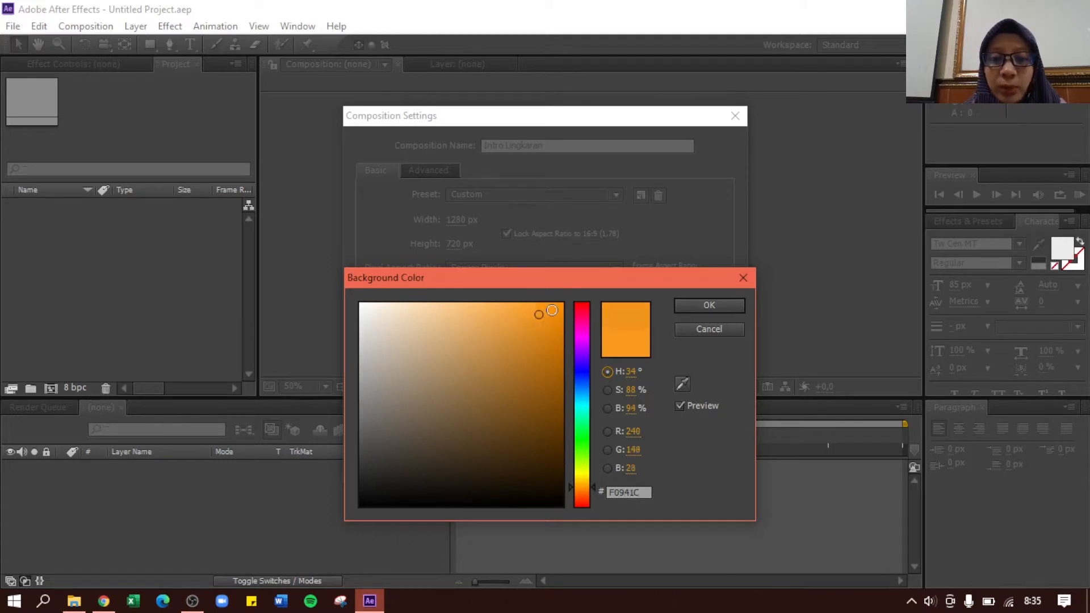
pyautogui.click(536, 308)
pyautogui.click(542, 309)
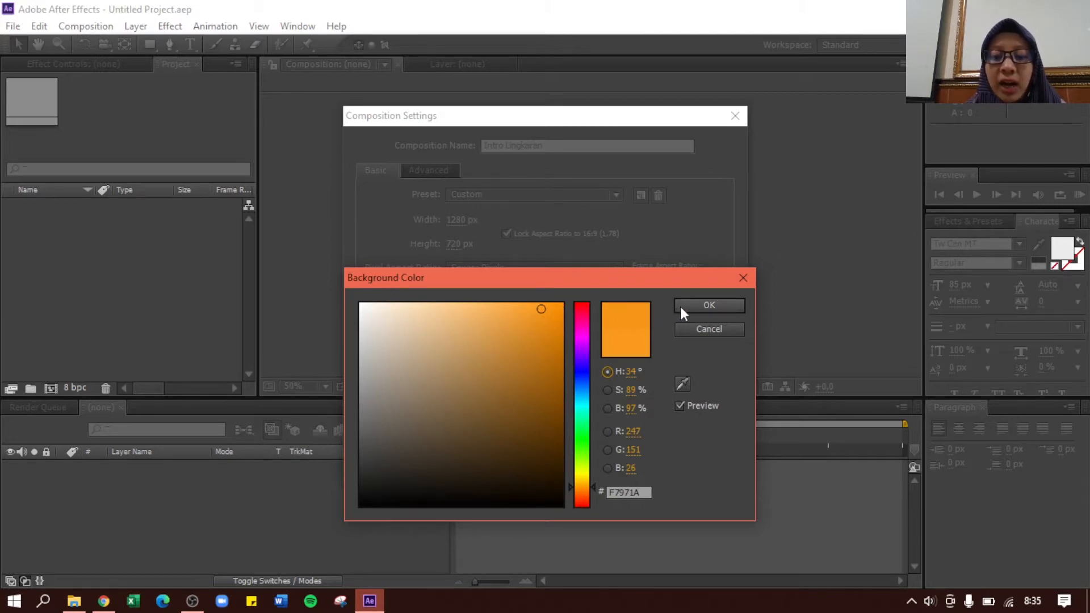
pyautogui.moveTo(643, 493); pyautogui.dragTo(600, 494)
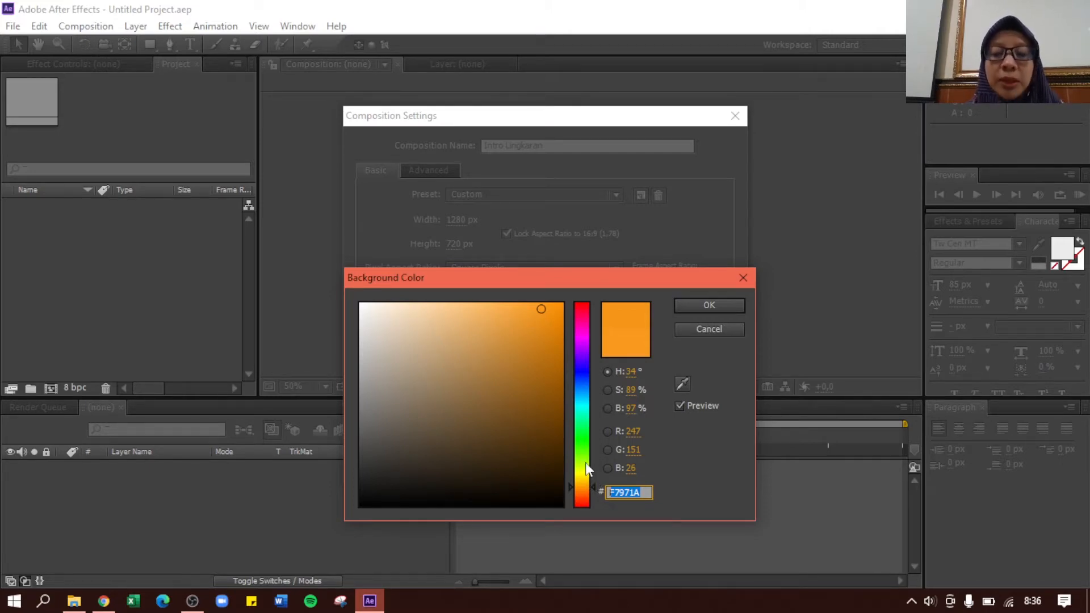
pyautogui.click(693, 308)
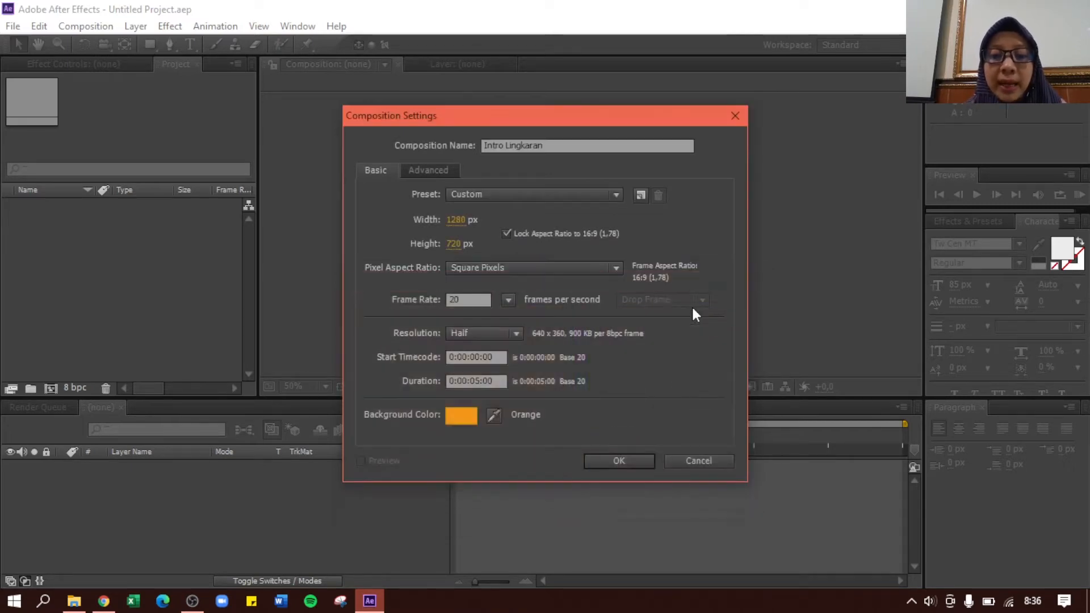
pyautogui.click(628, 457)
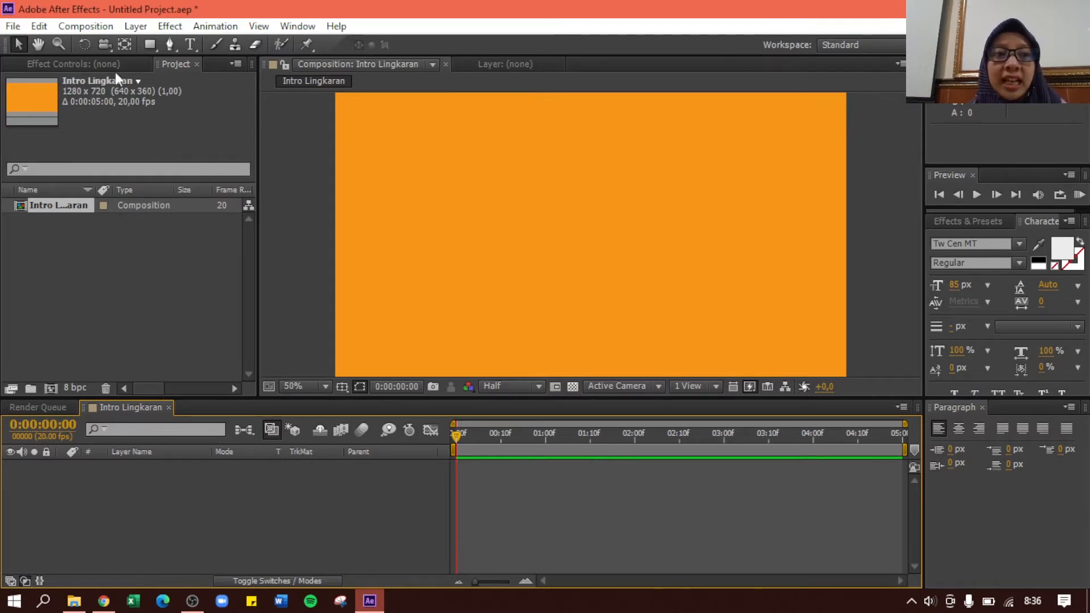
# Review the Intro Lingkaran composition's settings and close them without changing anything.
pyautogui.click(101, 29)
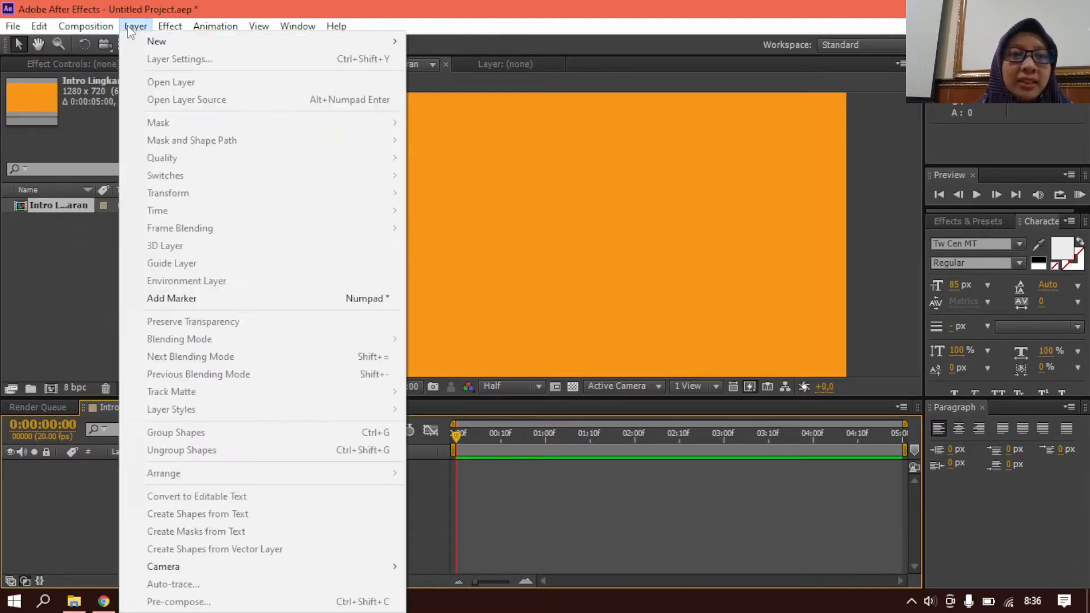
pyautogui.moveTo(230, 30)
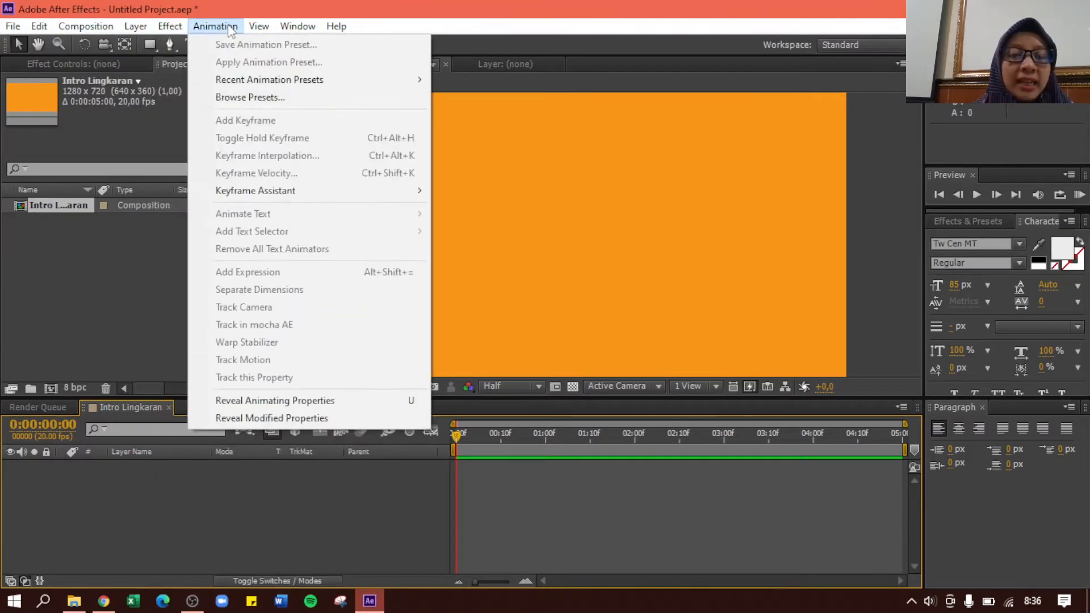
pyautogui.moveTo(286, 30)
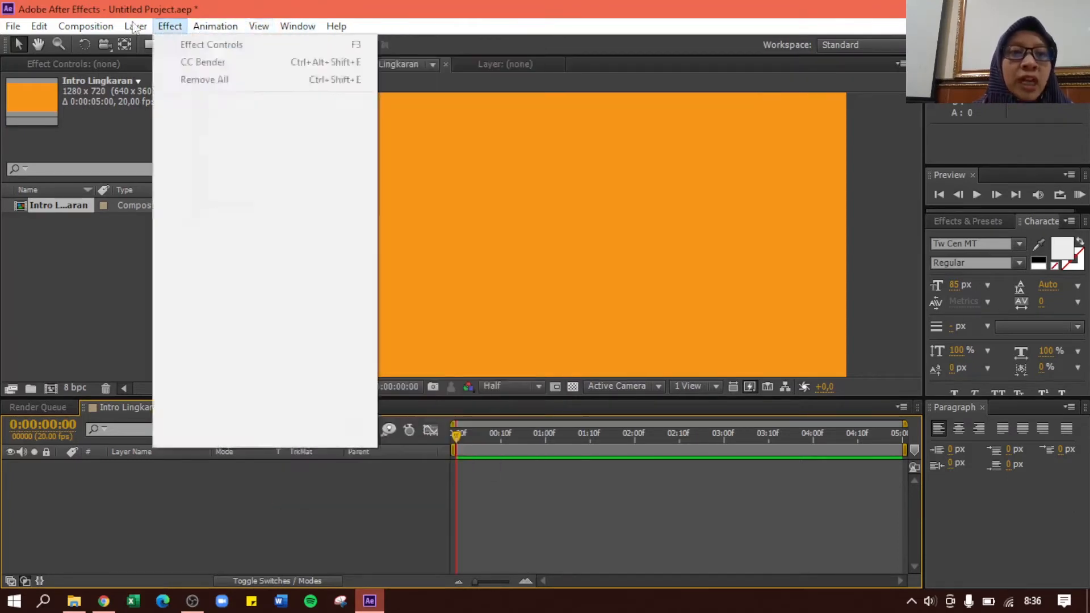
pyautogui.moveTo(93, 28)
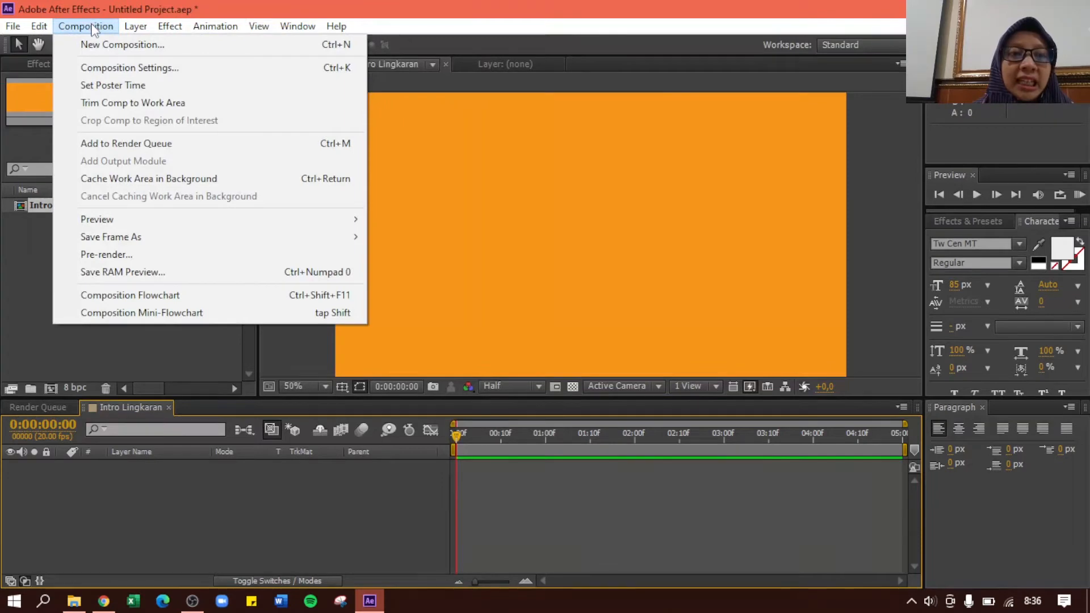
pyautogui.click(126, 68)
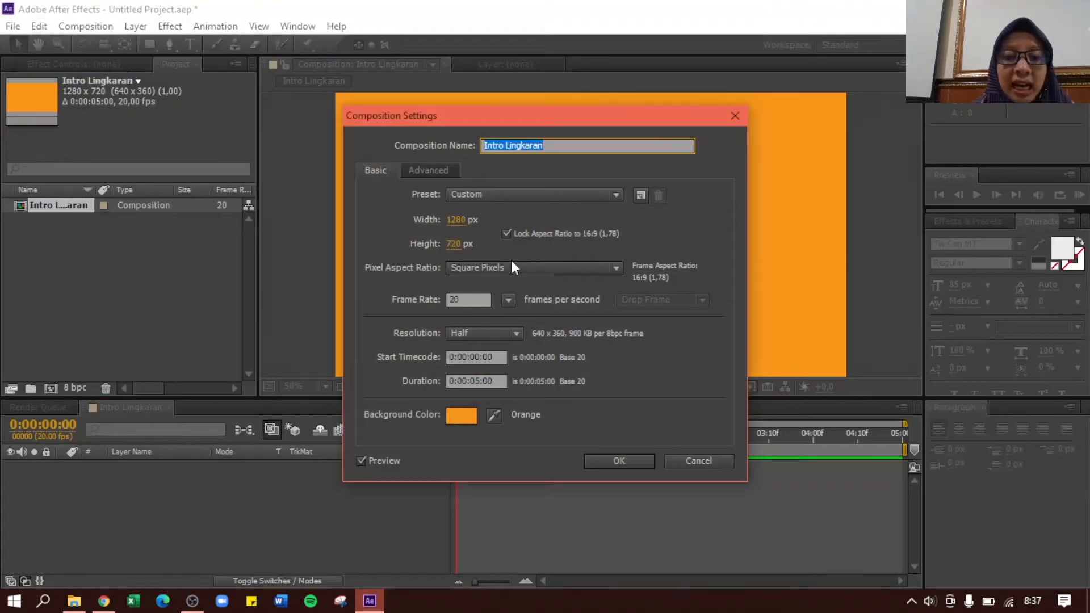
pyautogui.click(711, 461)
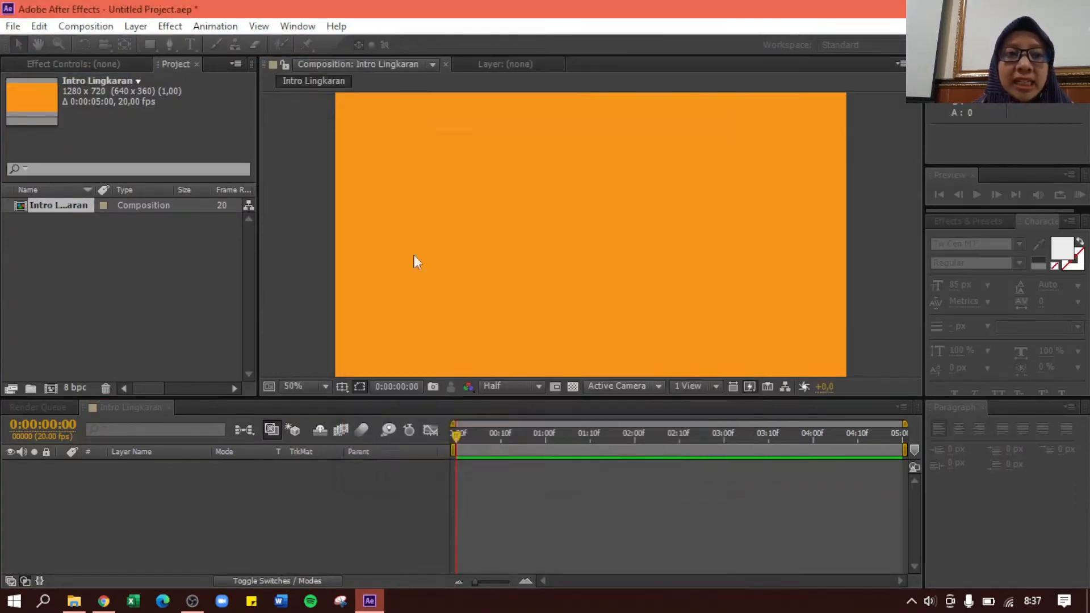
pyautogui.click(90, 27)
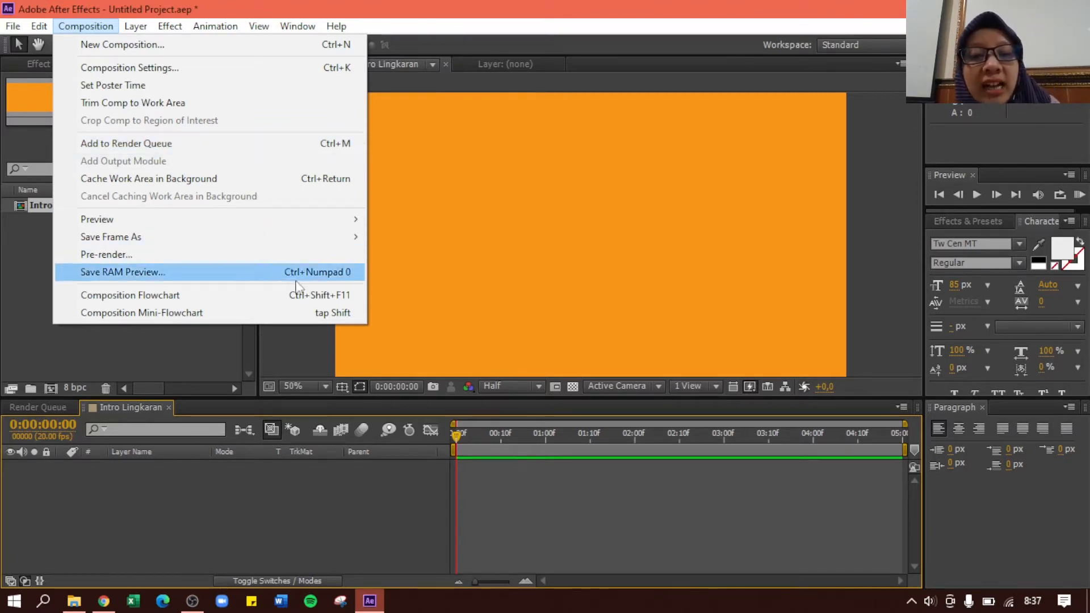
pyautogui.click(276, 337)
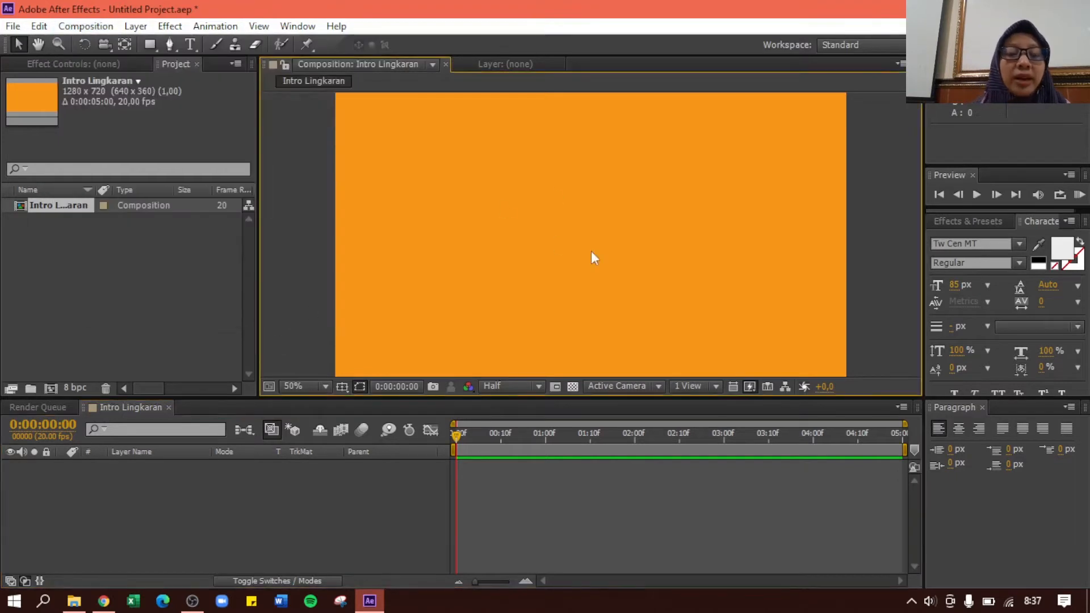
# Add a new shape layer to the Intro Lingkaran composition.
pyautogui.rightClick(160, 515)
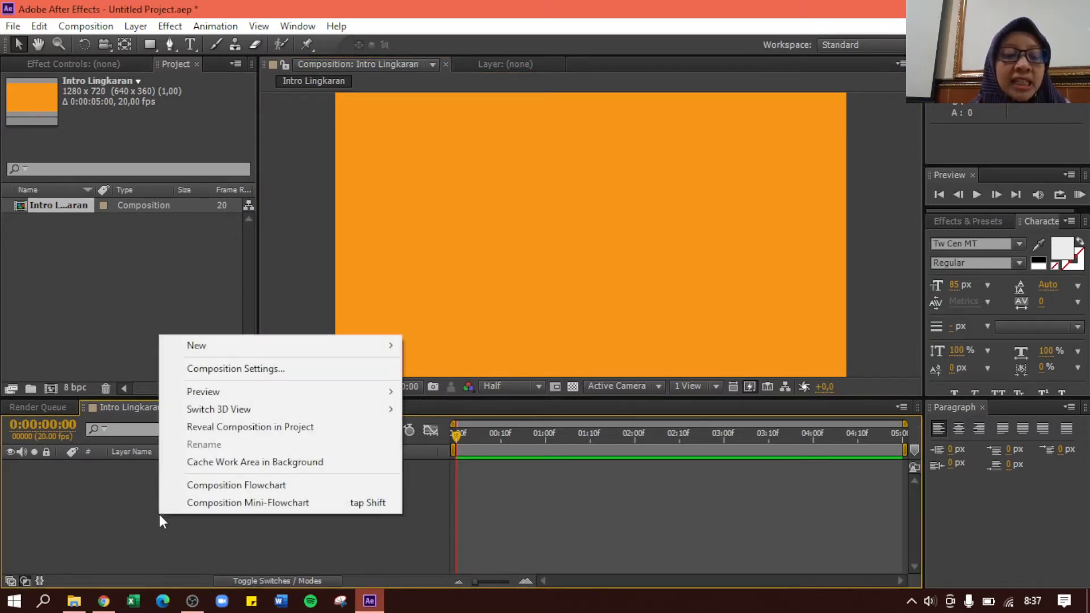
pyautogui.rightClick(131, 520)
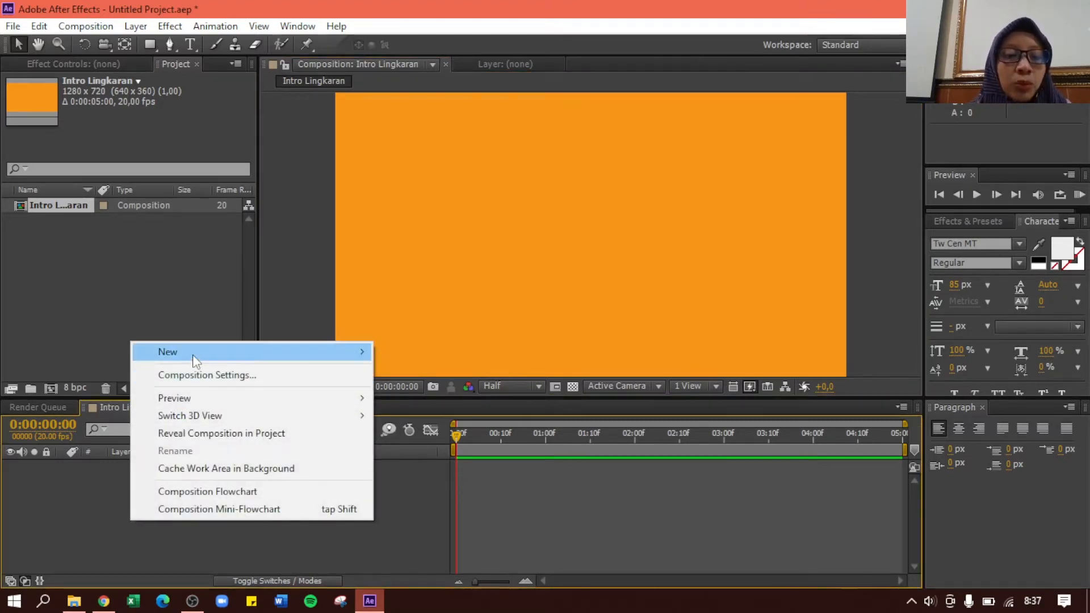
pyautogui.moveTo(192, 353)
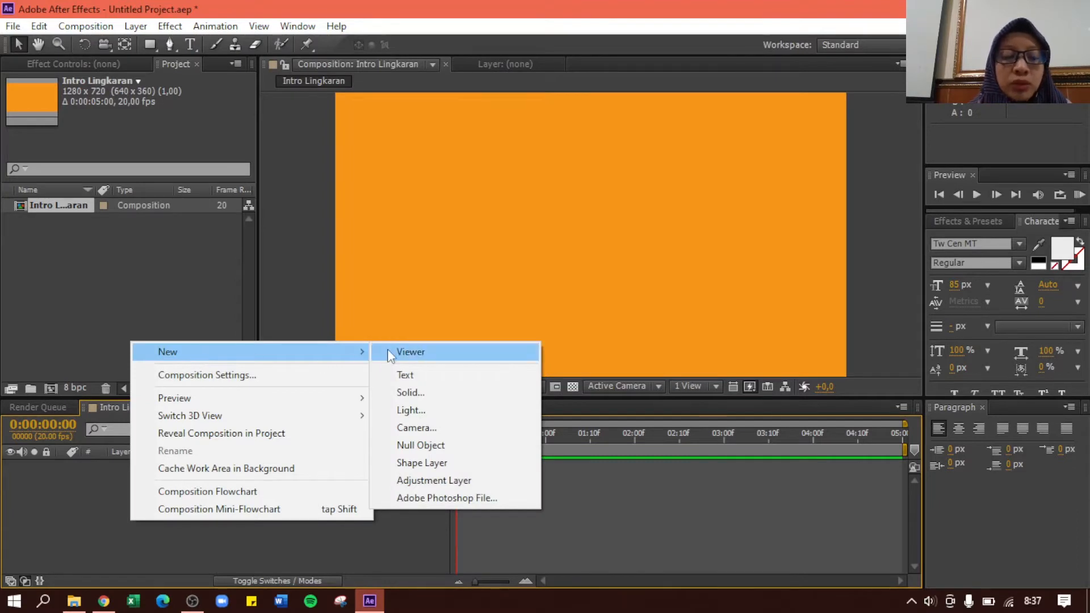
pyautogui.click(448, 462)
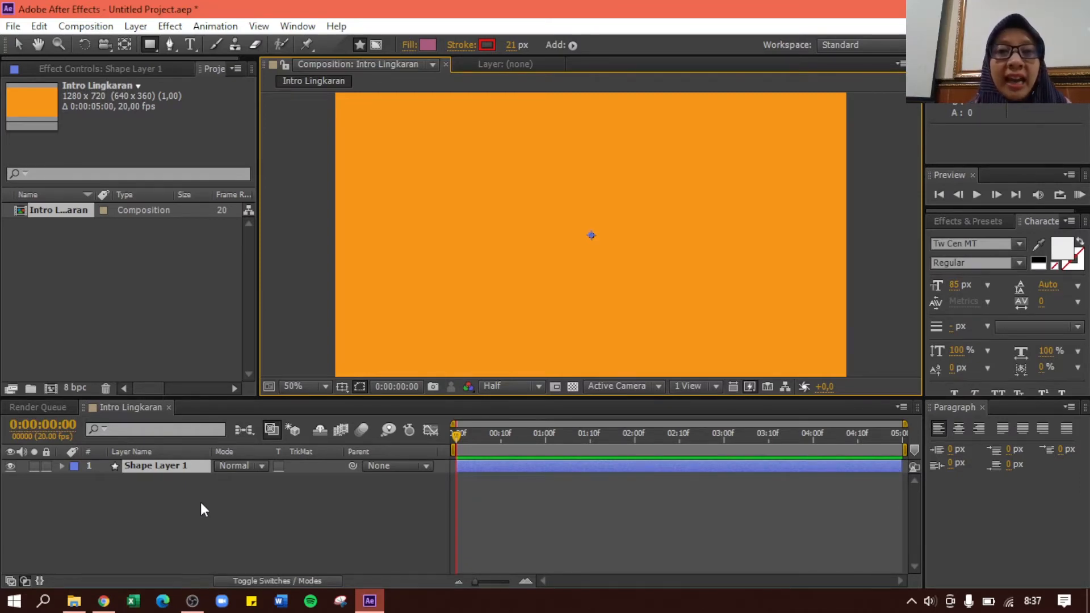
# Rename the shape layer in the Intro Lingkaran composition as Lingkaran Merah.
pyautogui.click(101, 513)
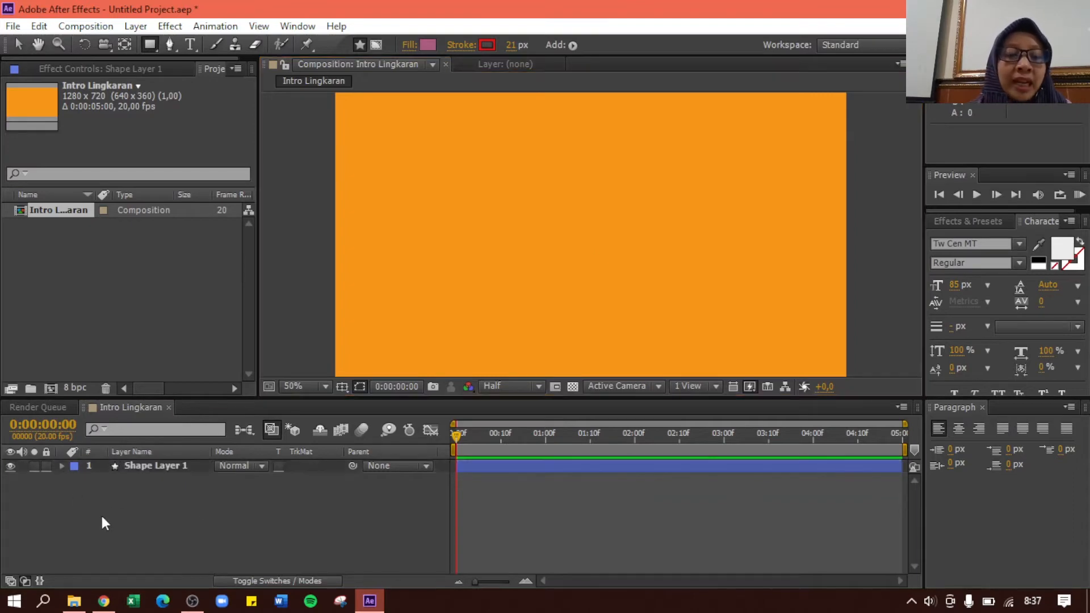
pyautogui.click(152, 466)
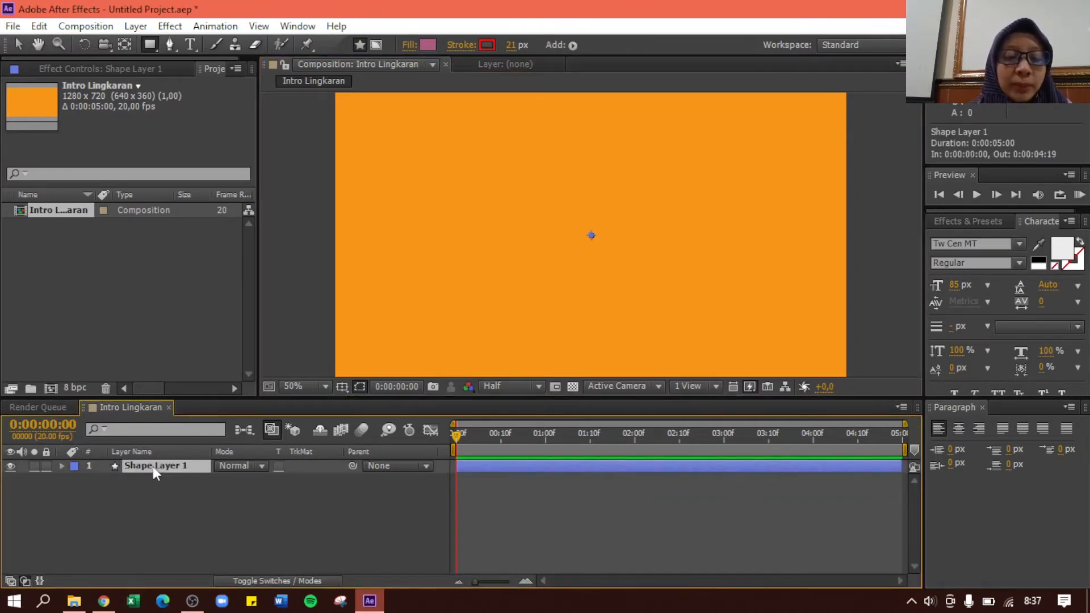
pyautogui.click(150, 506)
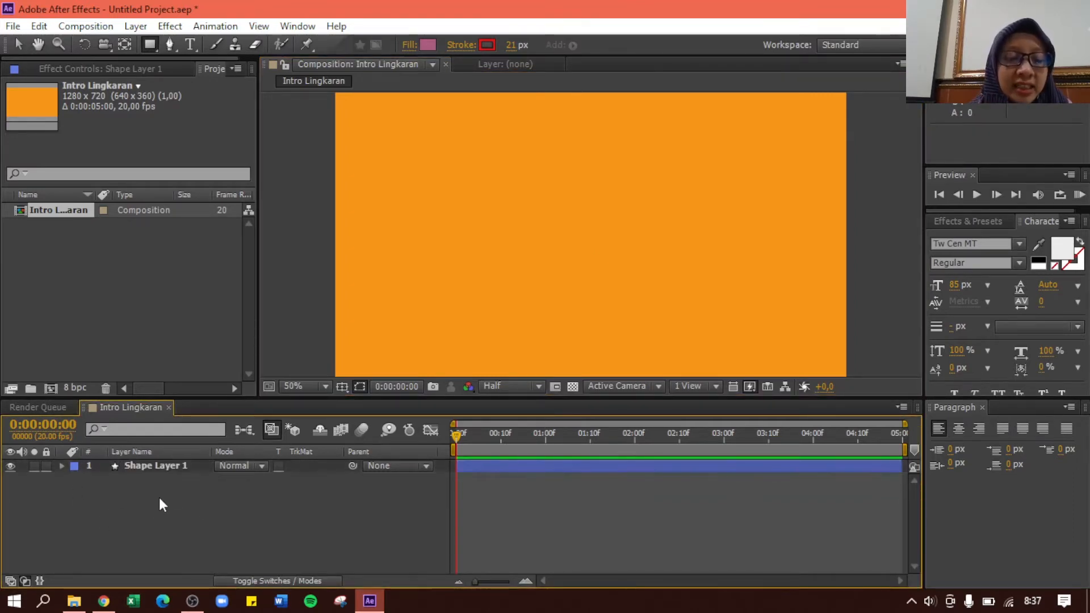
pyautogui.click(156, 468)
pyautogui.rightClick(157, 468)
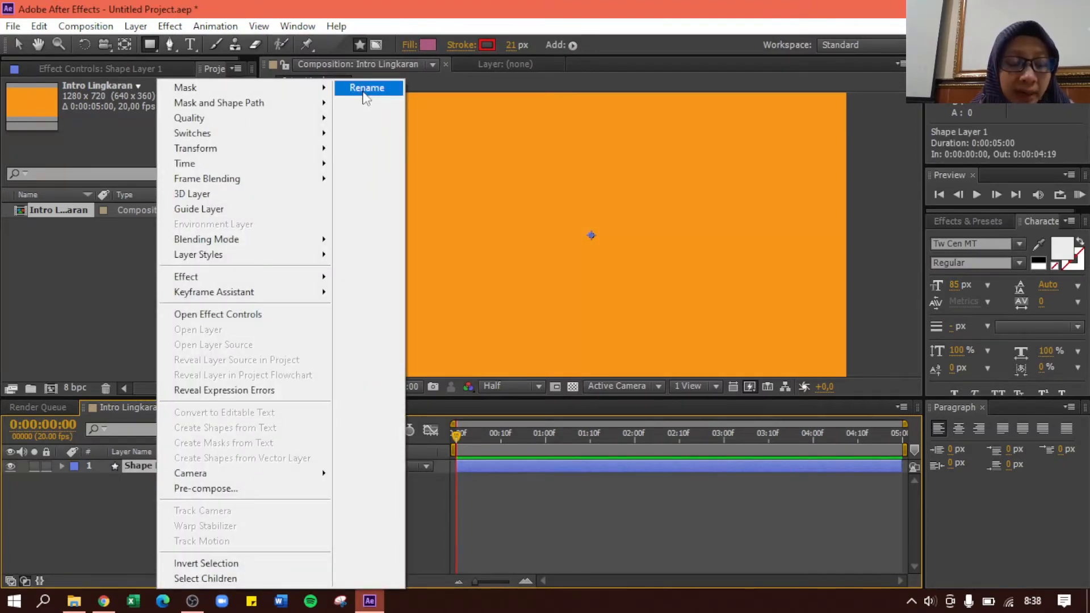
pyautogui.click(102, 500)
pyautogui.click(154, 467)
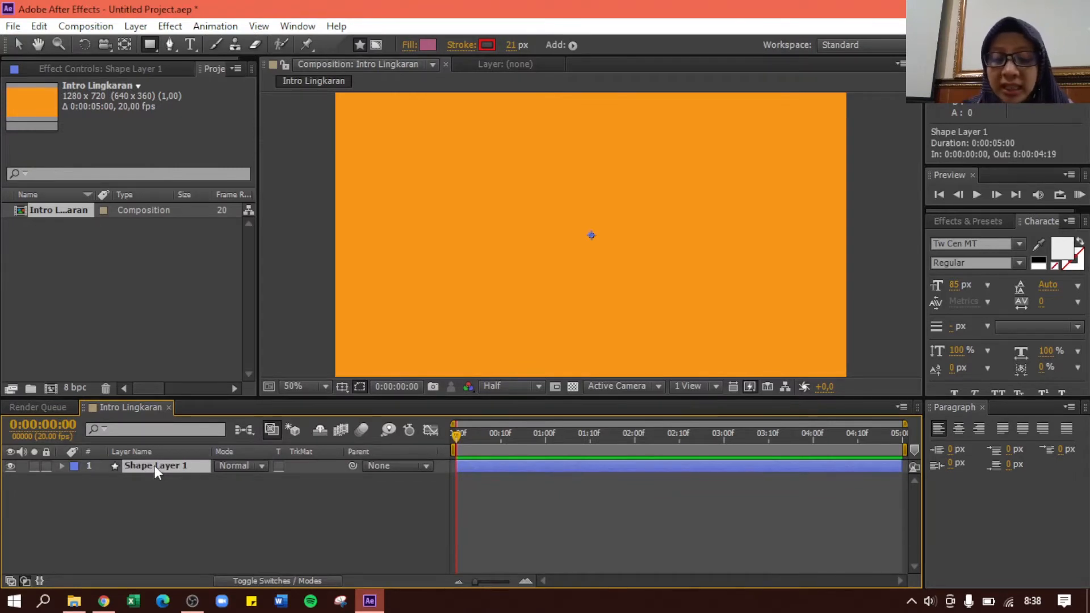
pyautogui.press('Return')
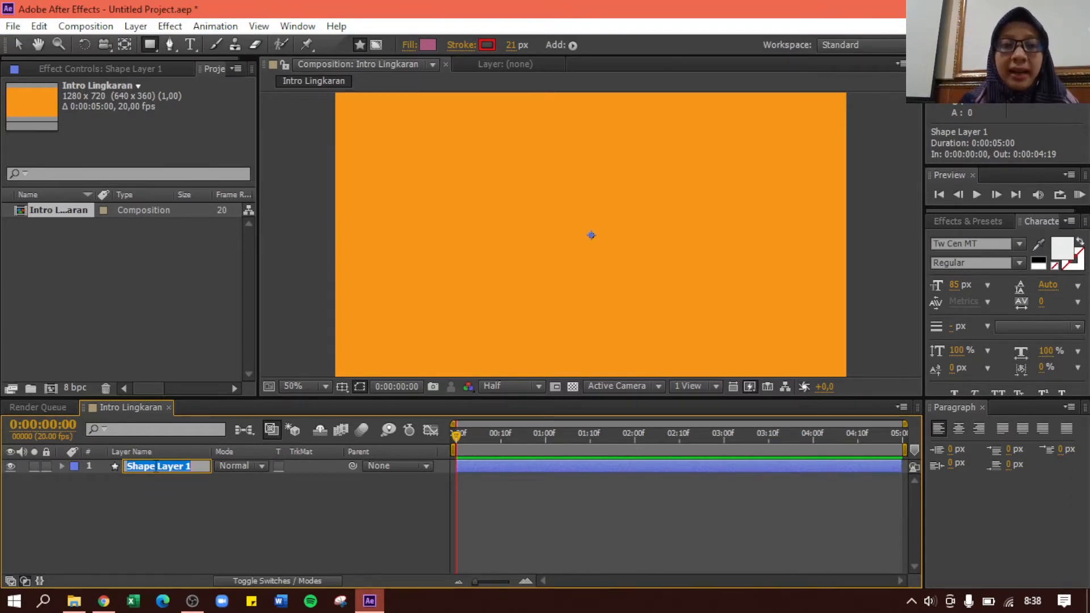
pyautogui.write('Lingk')
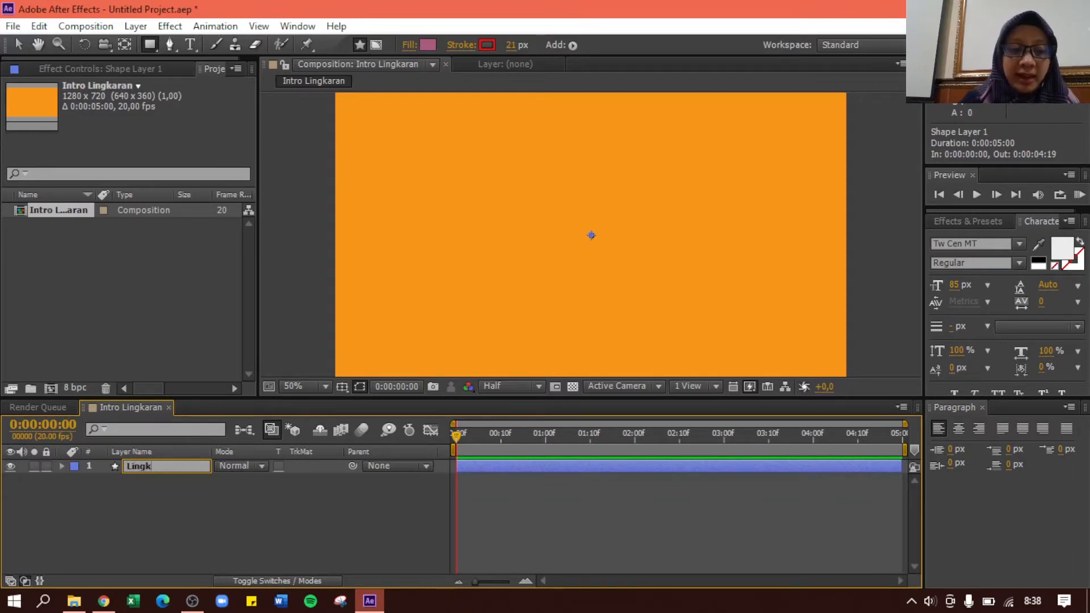
pyautogui.write('aran M')
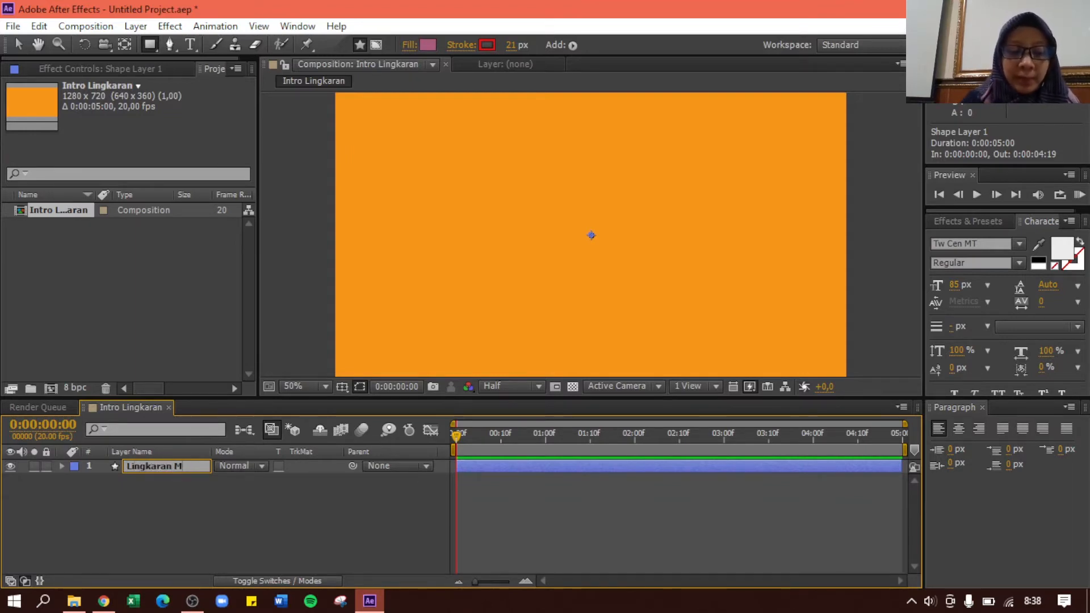
pyautogui.write('erah')
pyautogui.press('Return')
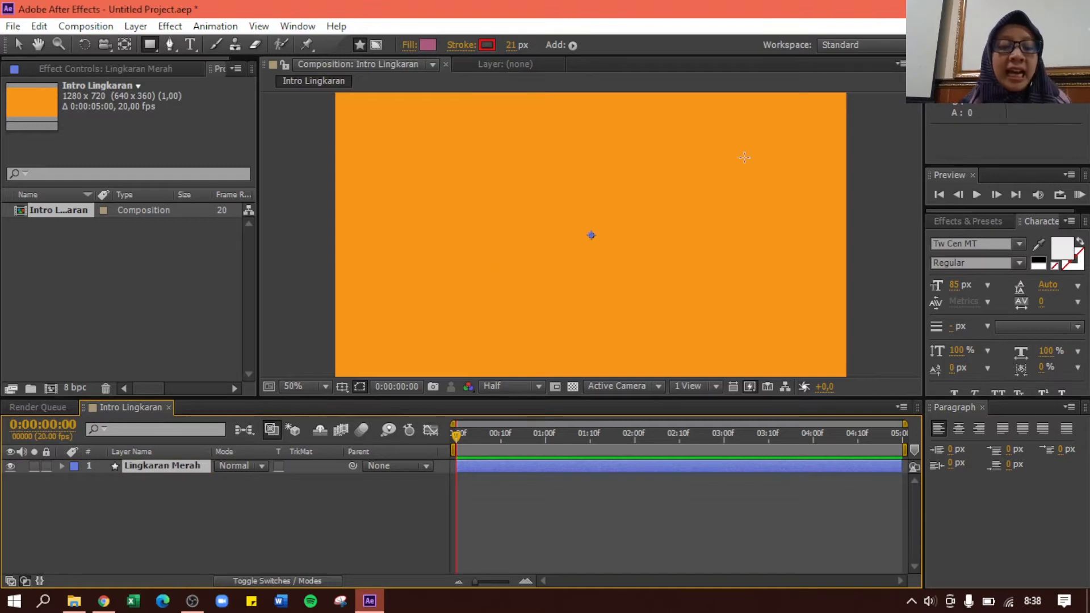
# Add an ellipse path and a stroke to the contents of the Lingkaran Merah layer.
pyautogui.click(61, 467)
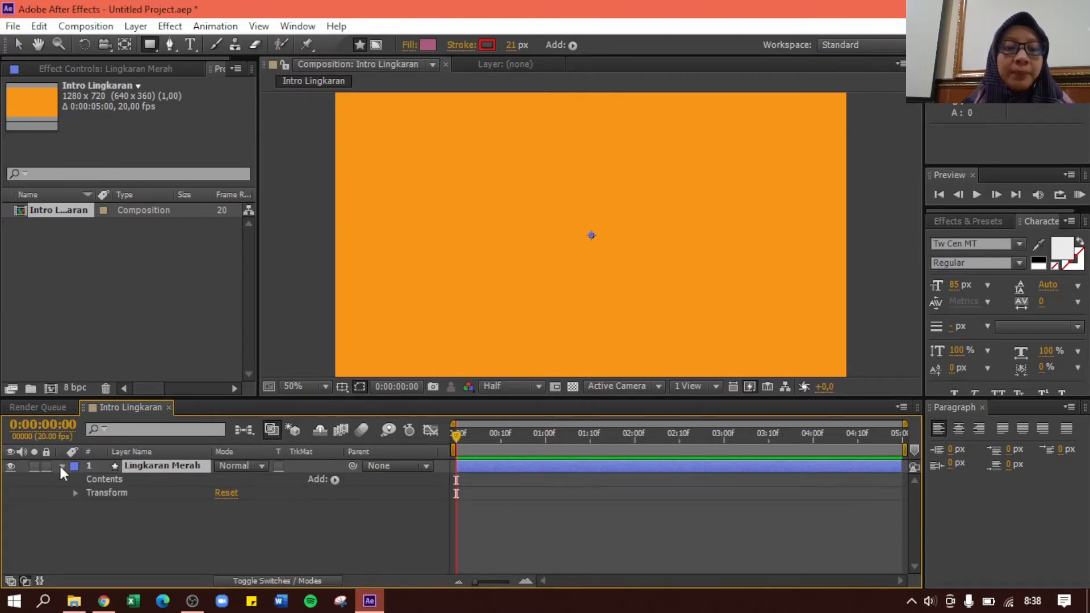
pyautogui.click(134, 480)
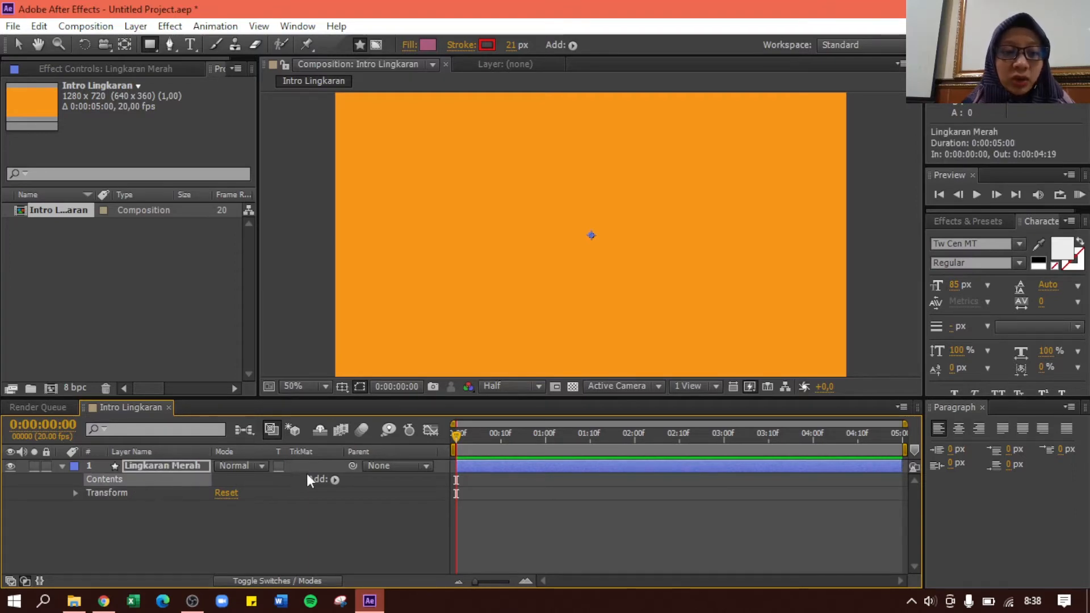
pyautogui.click(335, 479)
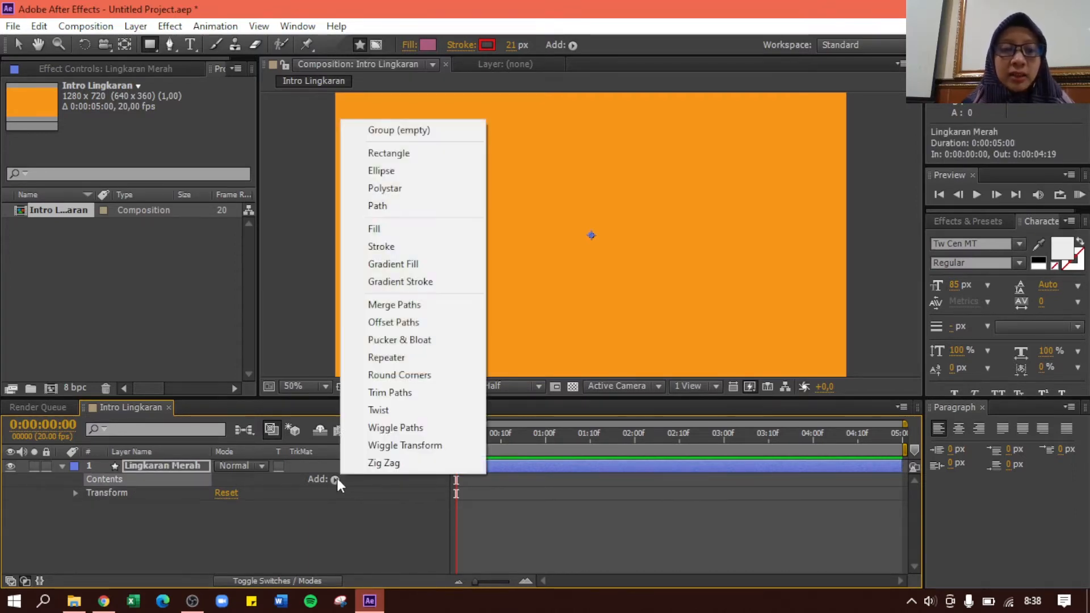
pyautogui.click(417, 169)
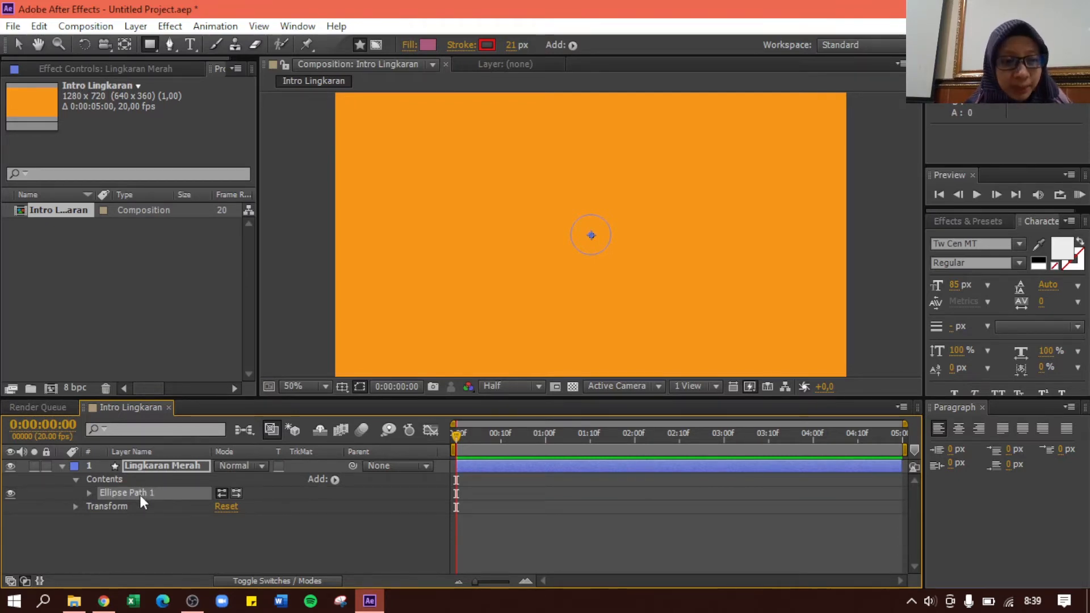
pyautogui.click(335, 479)
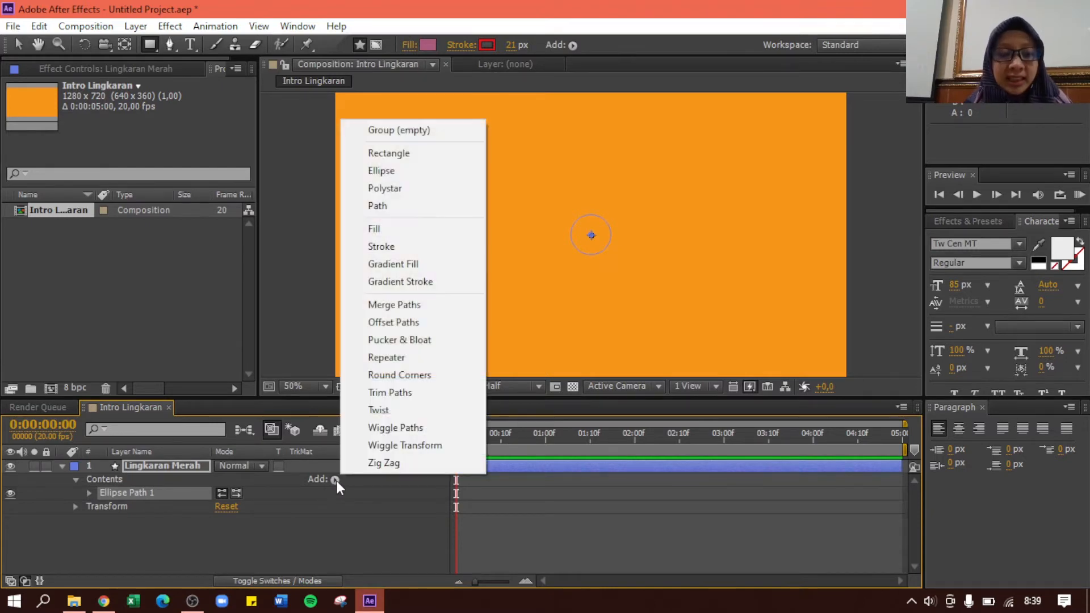
pyautogui.click(398, 253)
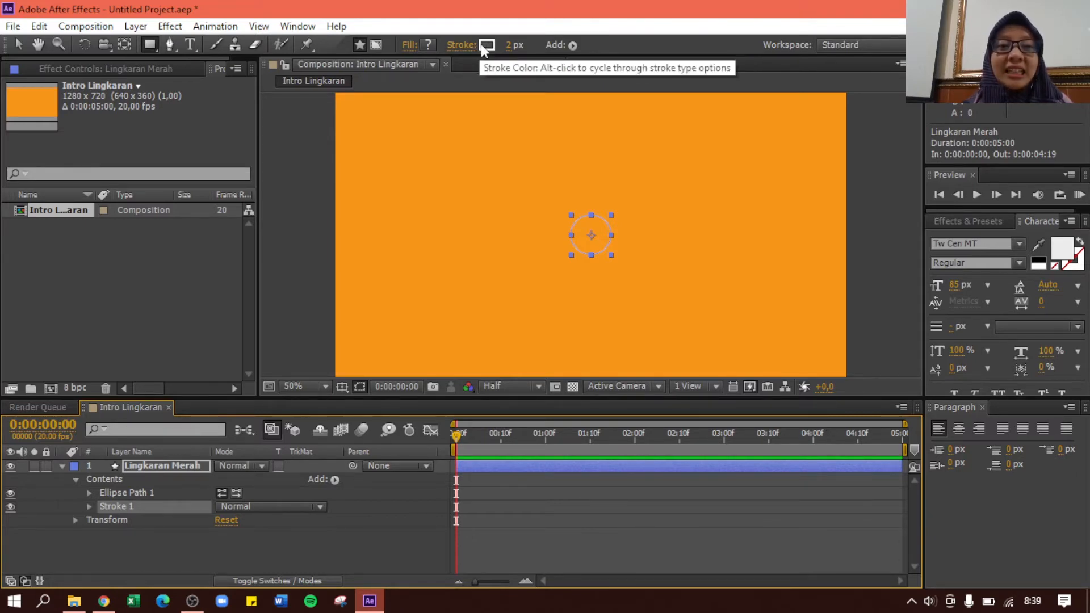
# Set the stroke color of the Lingkaran Merah circle to red F82E2E.
pyautogui.click(88, 506)
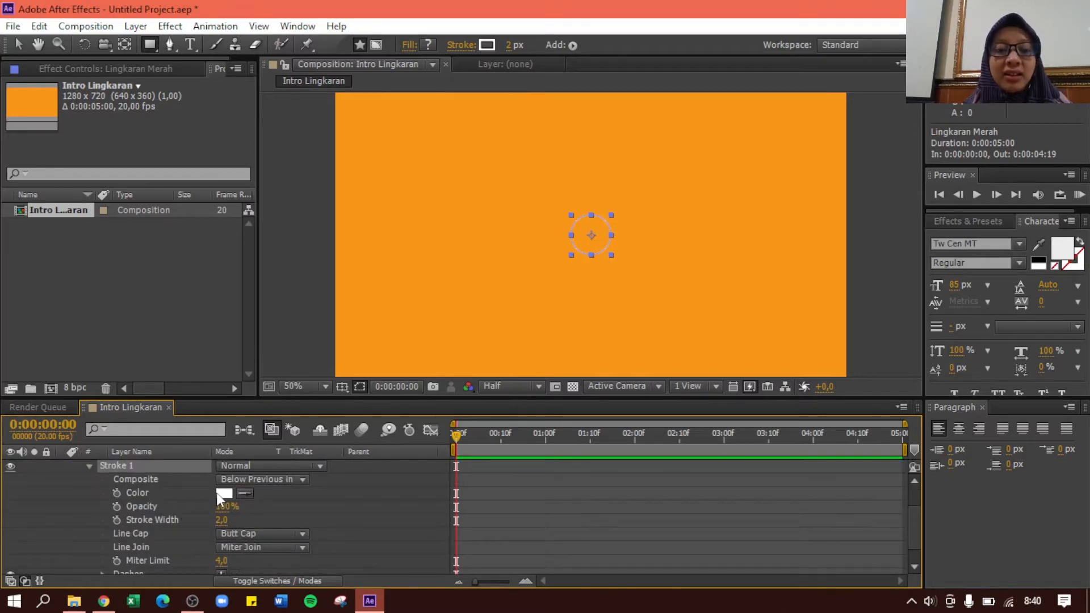
pyautogui.click(89, 467)
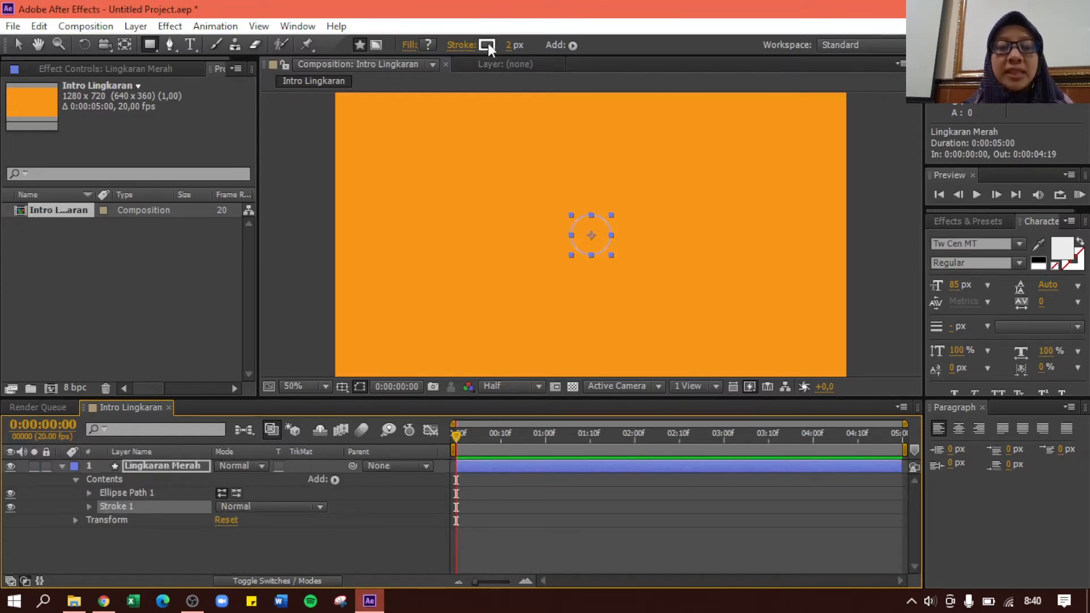
pyautogui.click(486, 44)
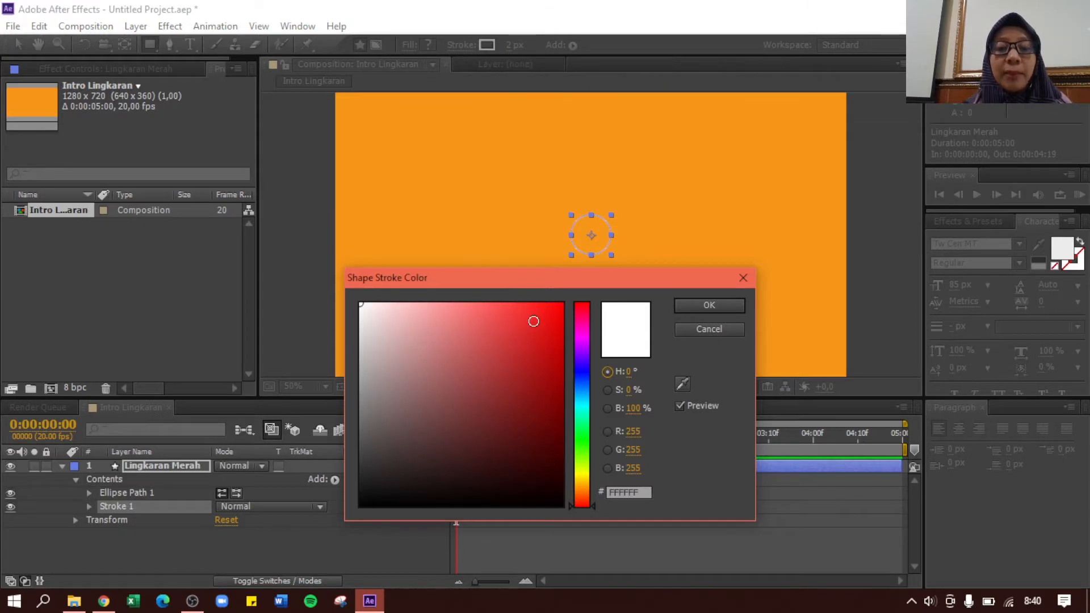
pyautogui.click(544, 313)
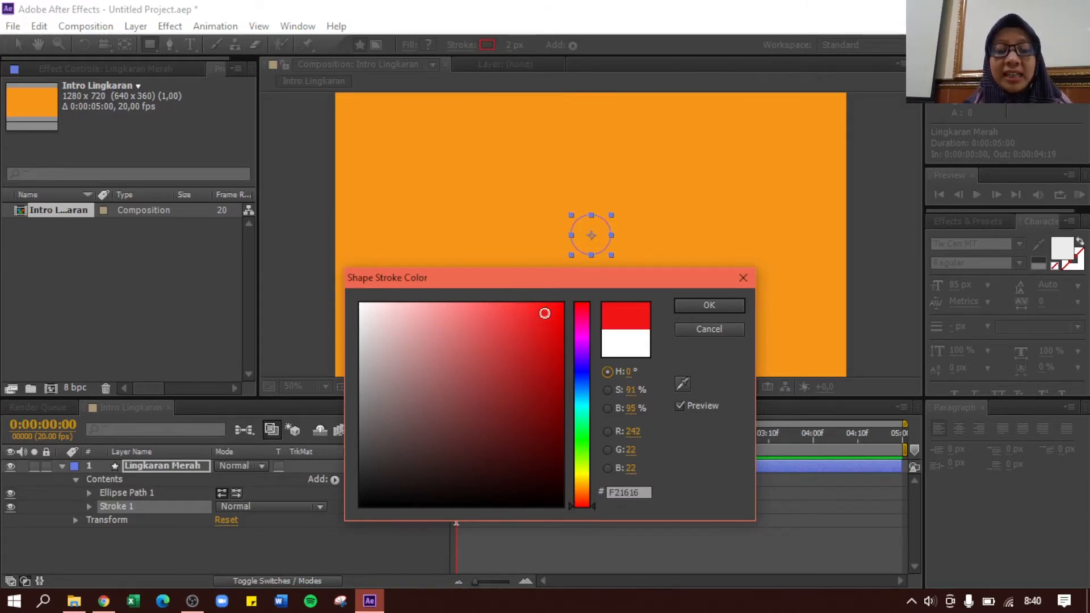
pyautogui.moveTo(545, 313)
pyautogui.mouseDown()
pyautogui.moveTo(555, 312)
pyautogui.moveTo(530, 319)
pyautogui.moveTo(525, 308)
pyautogui.mouseUp()
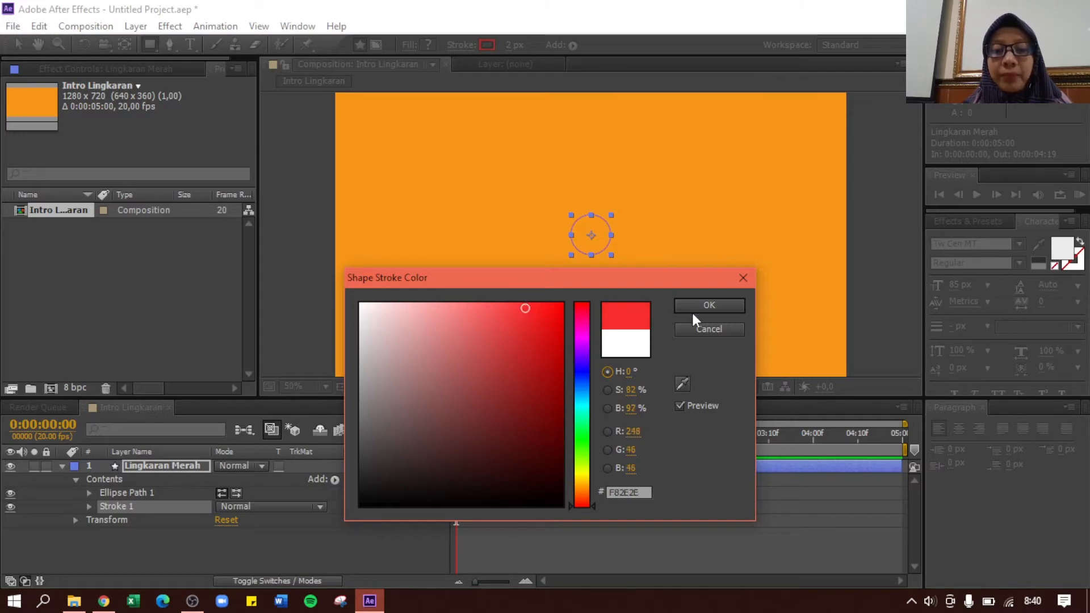
pyautogui.click(716, 304)
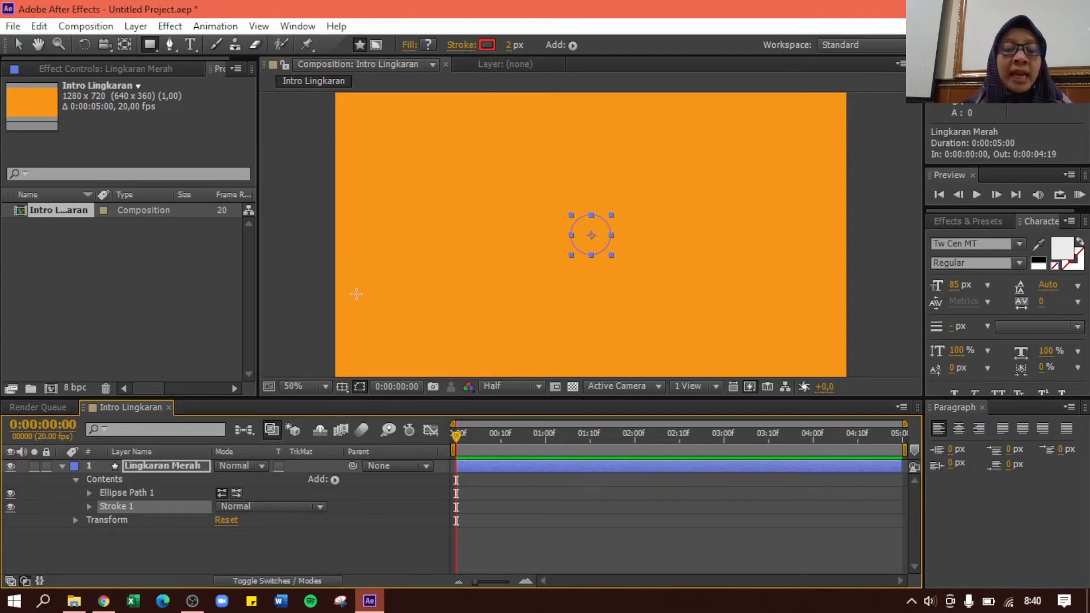
# Set the size of the Lingkaran Merah ellipse path to 0 by 0.
pyautogui.click(88, 493)
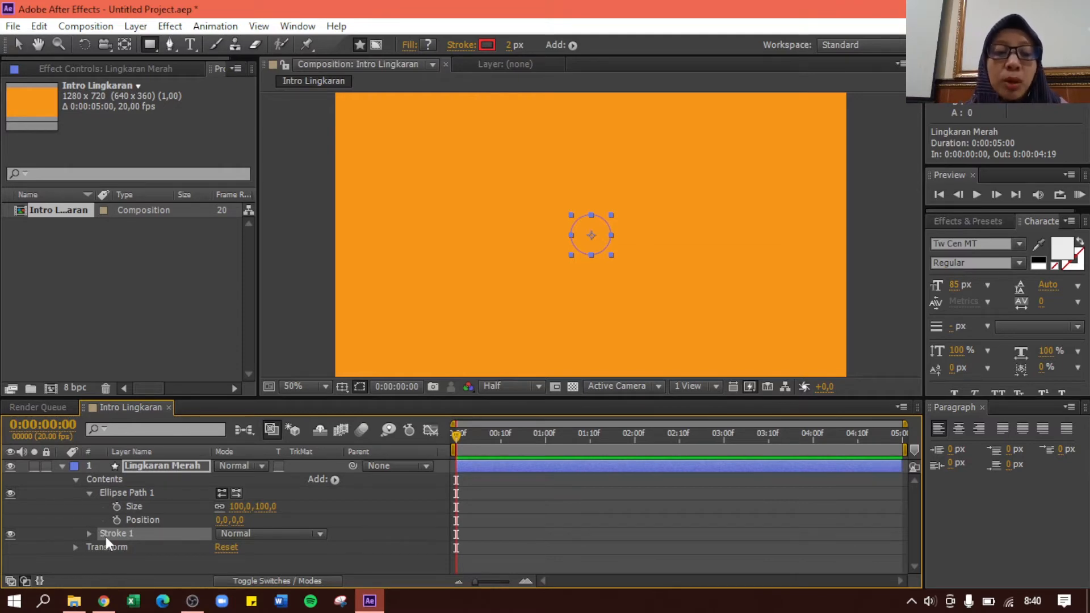
pyautogui.click(237, 506)
pyautogui.write('0')
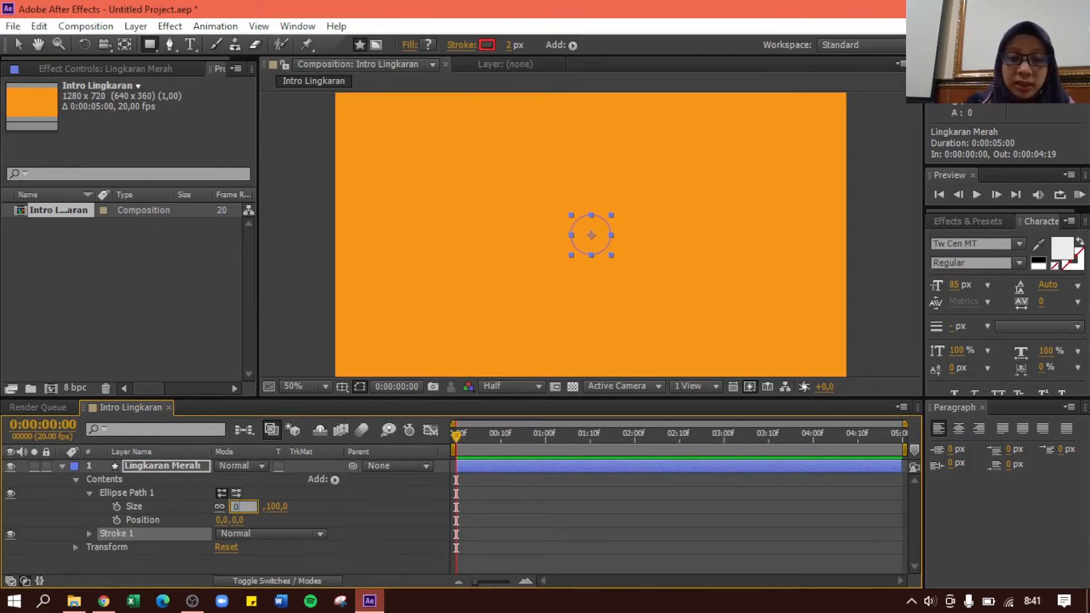
pyautogui.press('Return')
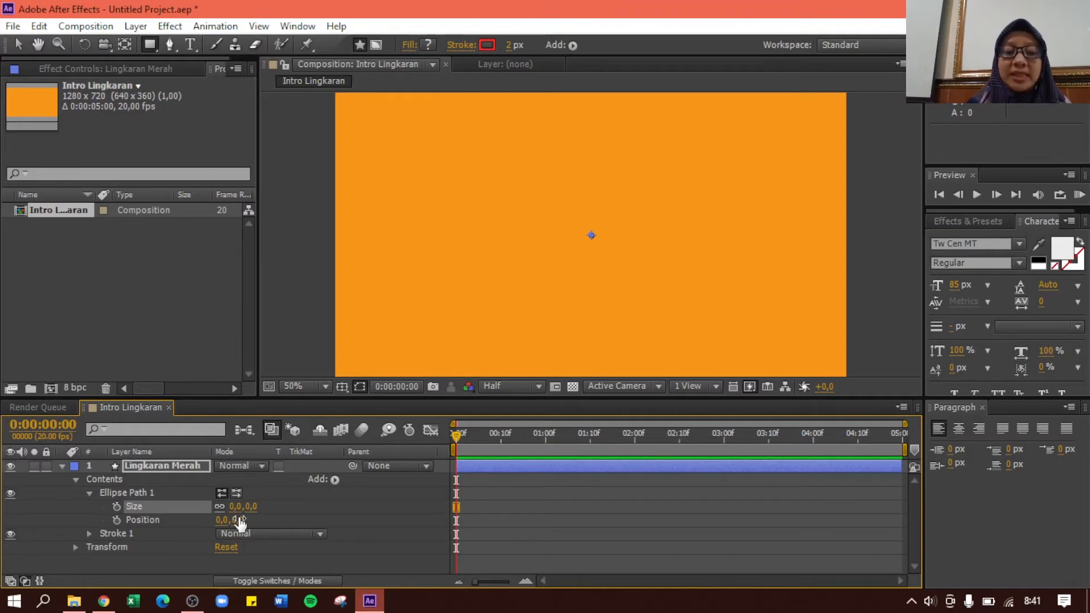
# Set the stroke width of the Lingkaran Merah circle to 0.
pyautogui.click(89, 534)
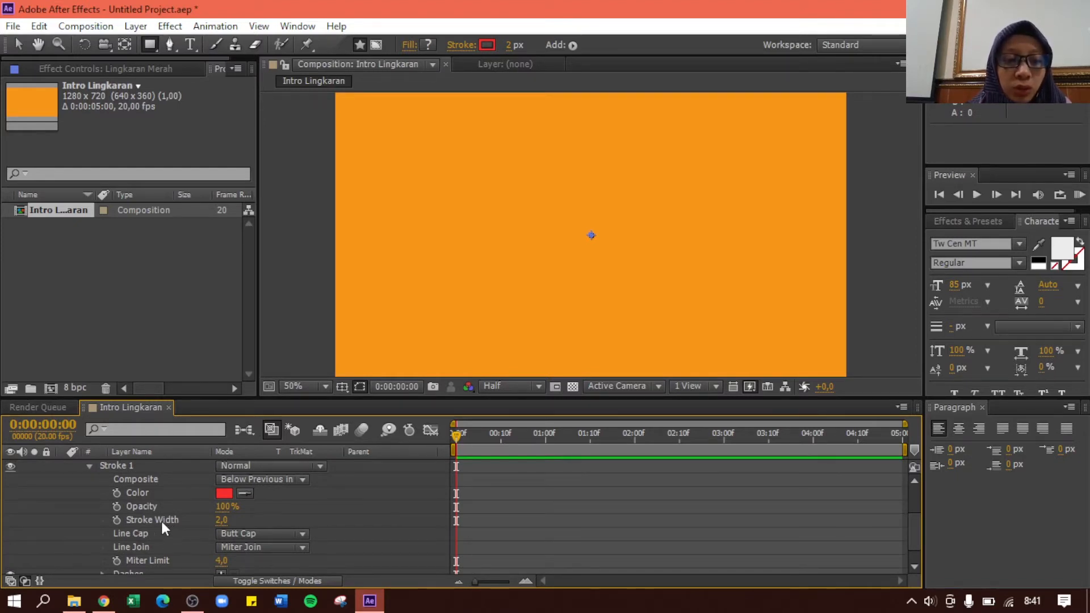
pyautogui.click(222, 521)
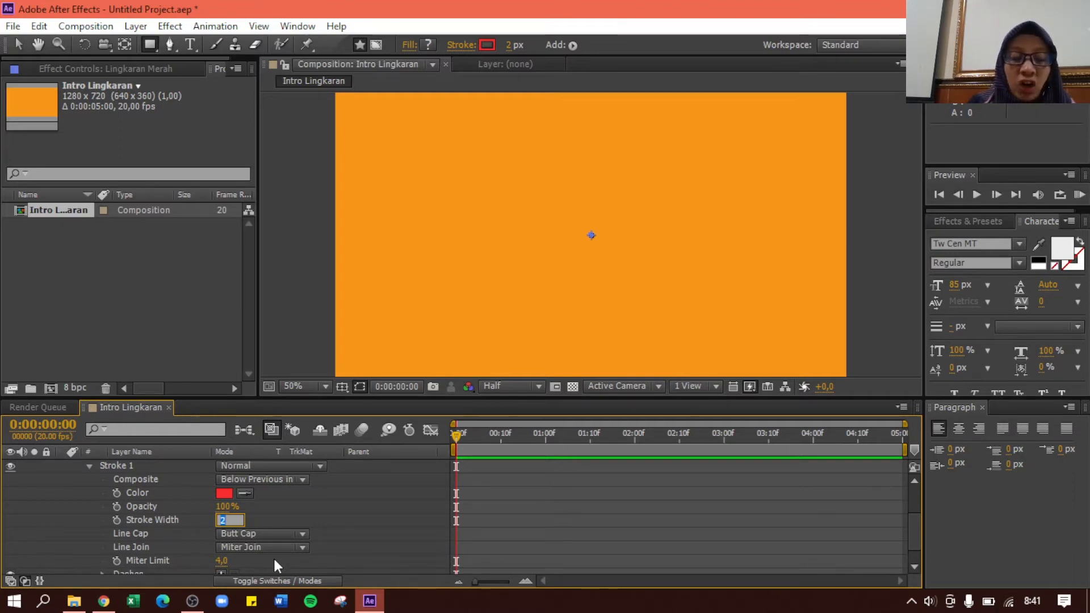
pyautogui.write('0')
pyautogui.press('Return')
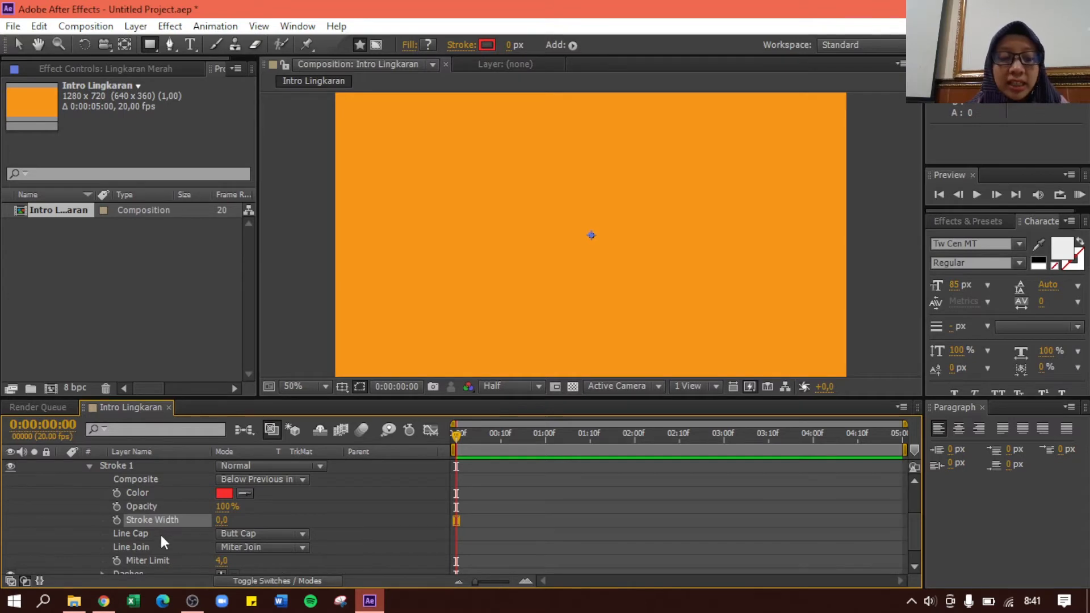
# Expand the Lingkaran Merah layer's Transform properties and set its ellipse path size to 100 by 100.
pyautogui.scroll(1, 159, 523)
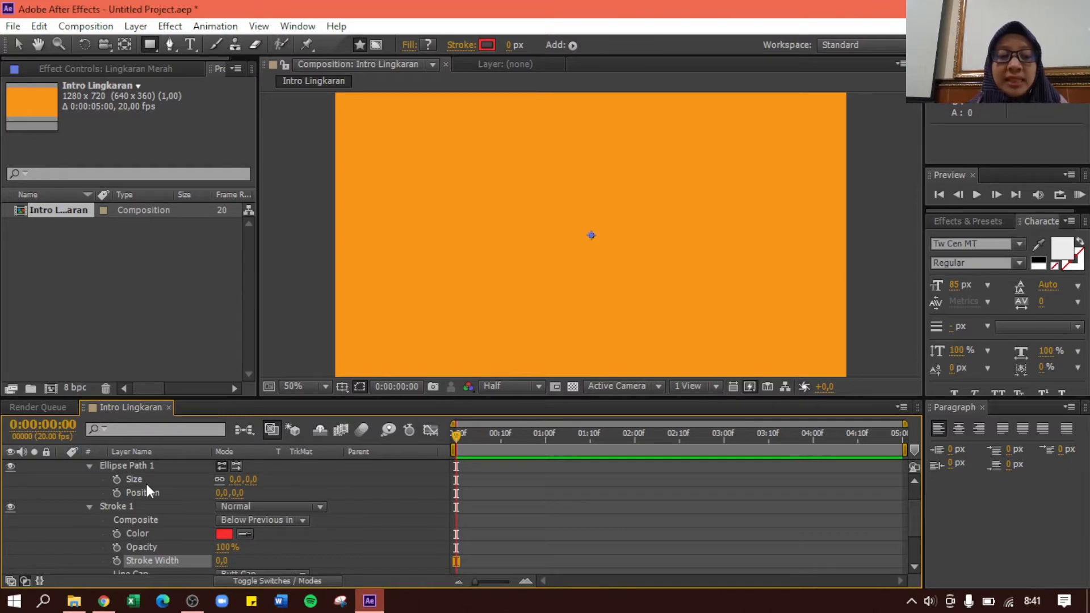
pyautogui.scroll(-2, 146, 481)
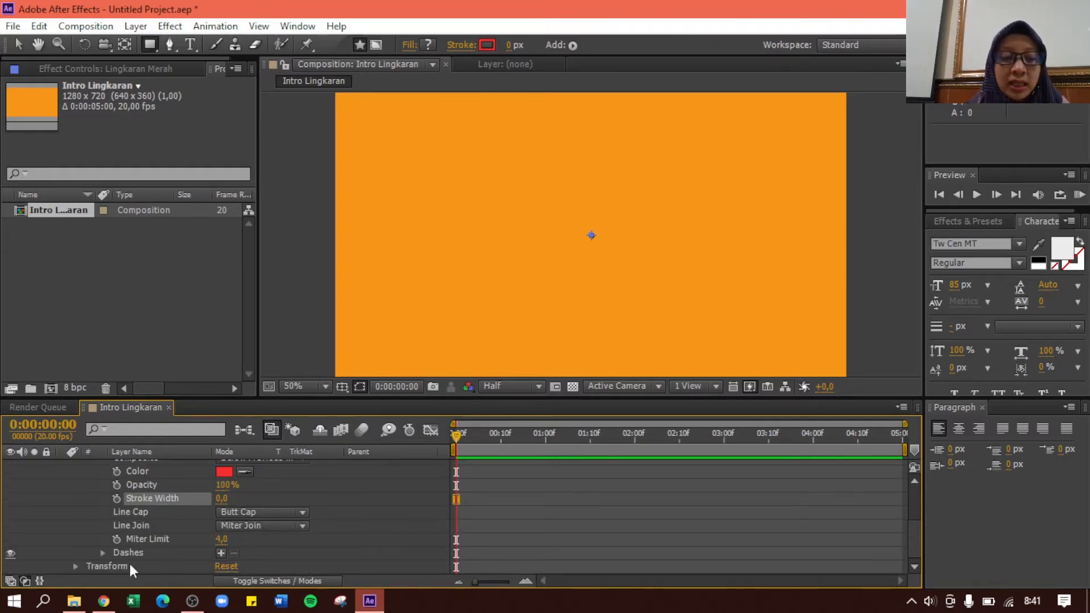
pyautogui.click(75, 566)
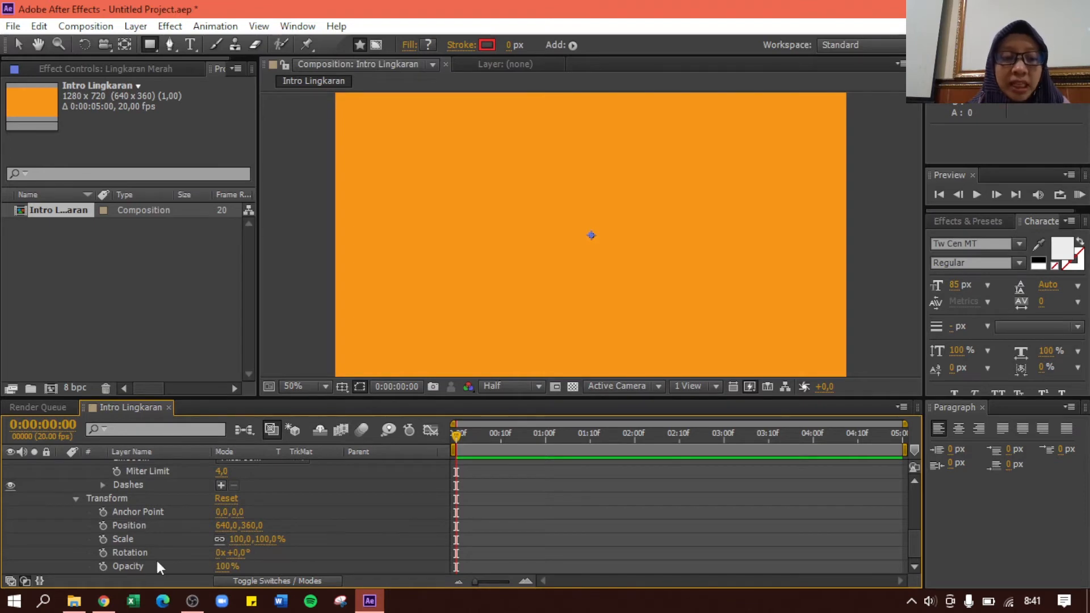
pyautogui.scroll(5, 155, 557)
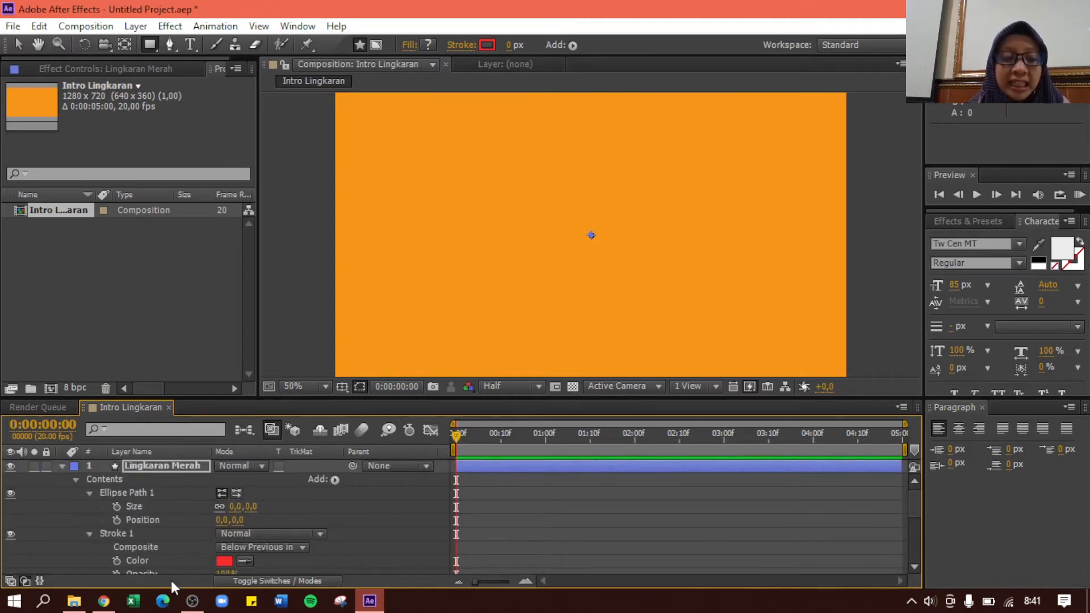
pyautogui.click(234, 507)
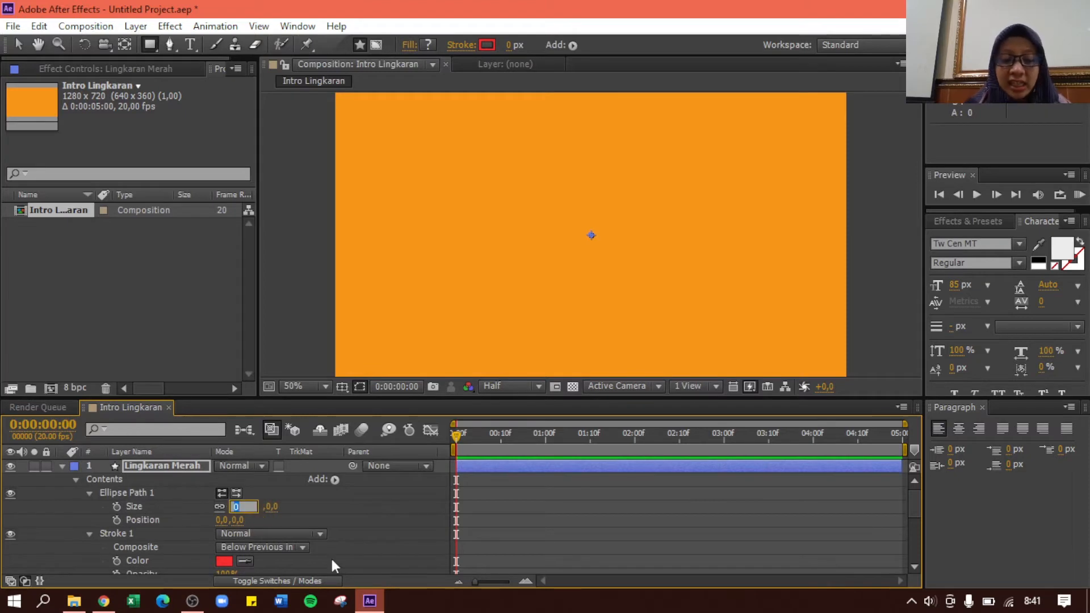
pyautogui.write('100')
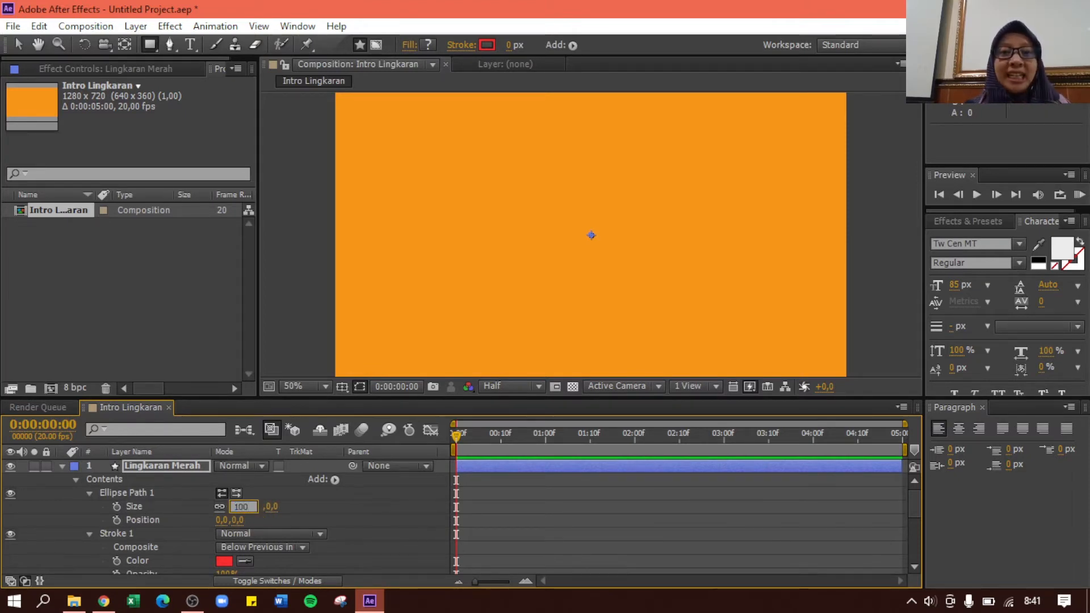
pyautogui.press('Return')
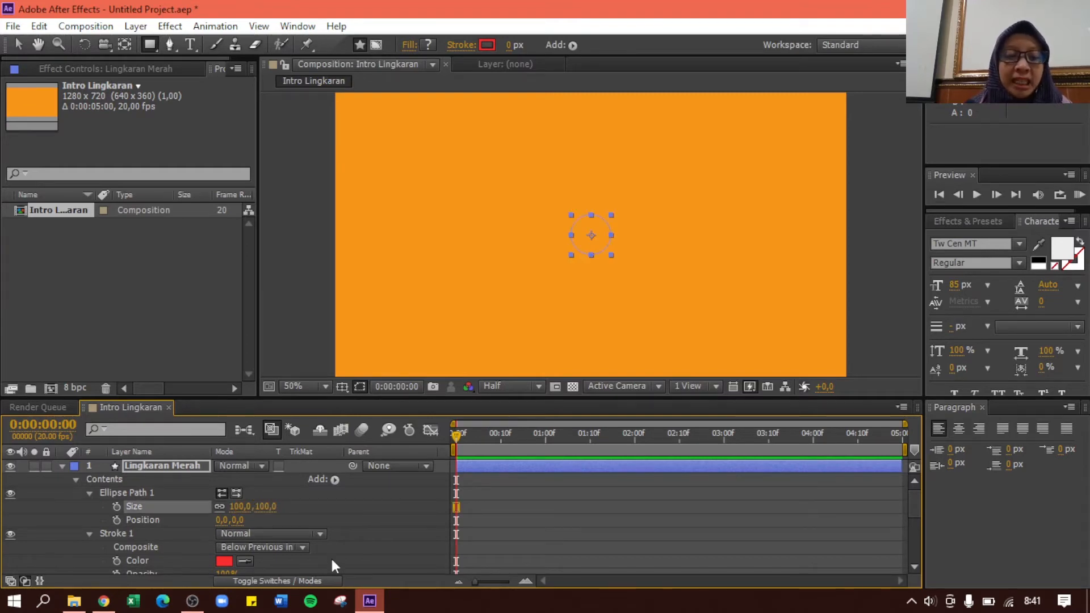
pyautogui.scroll(-5, 131, 522)
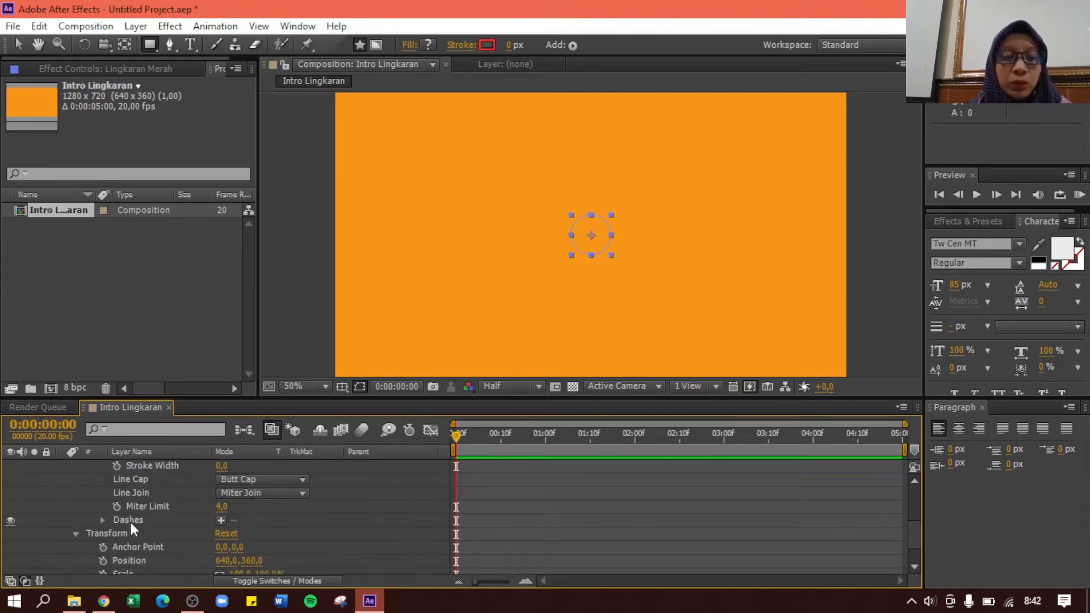
# Set the Lingkaran Merah layer's scale to 0%.
pyautogui.click(242, 540)
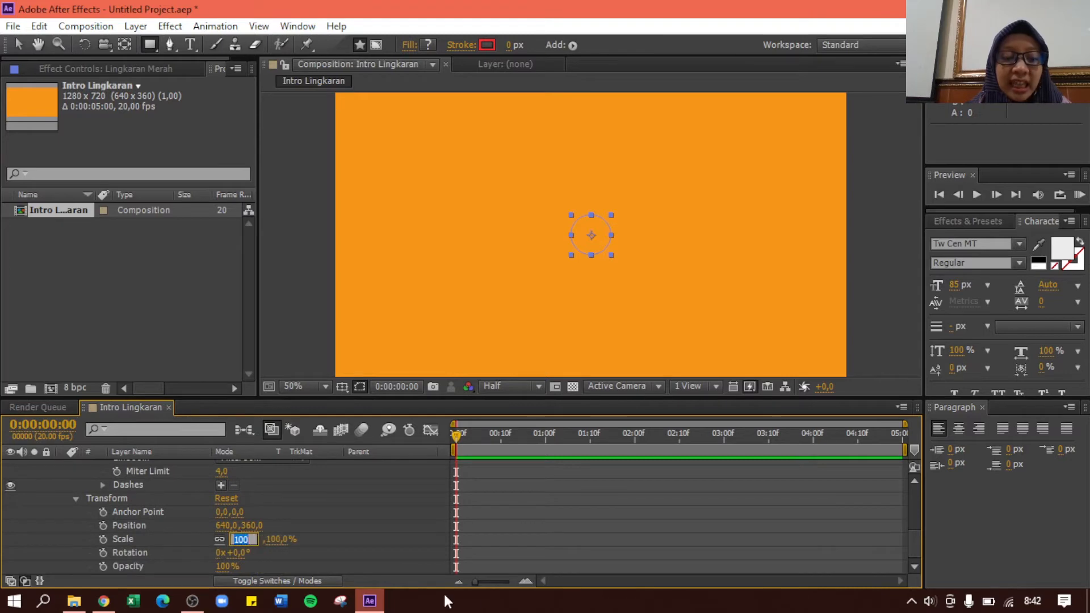
pyautogui.write('0')
pyautogui.press('Return')
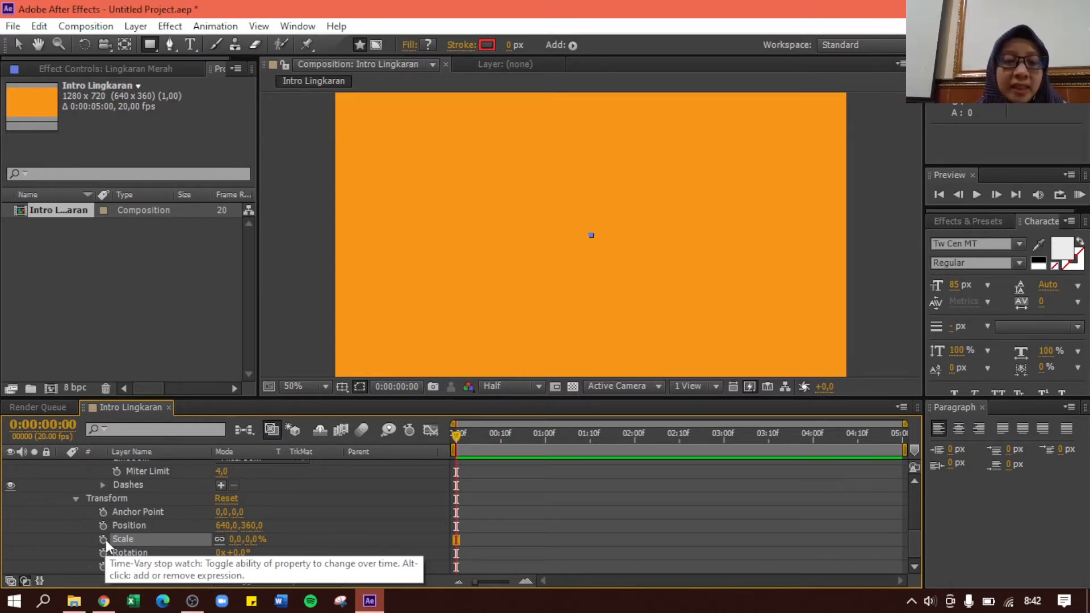
# Enable keyframing for the Lingkaran Merah layer's Scale and Stroke Width at 0:00:00:00.
pyautogui.scroll(3, 115, 554)
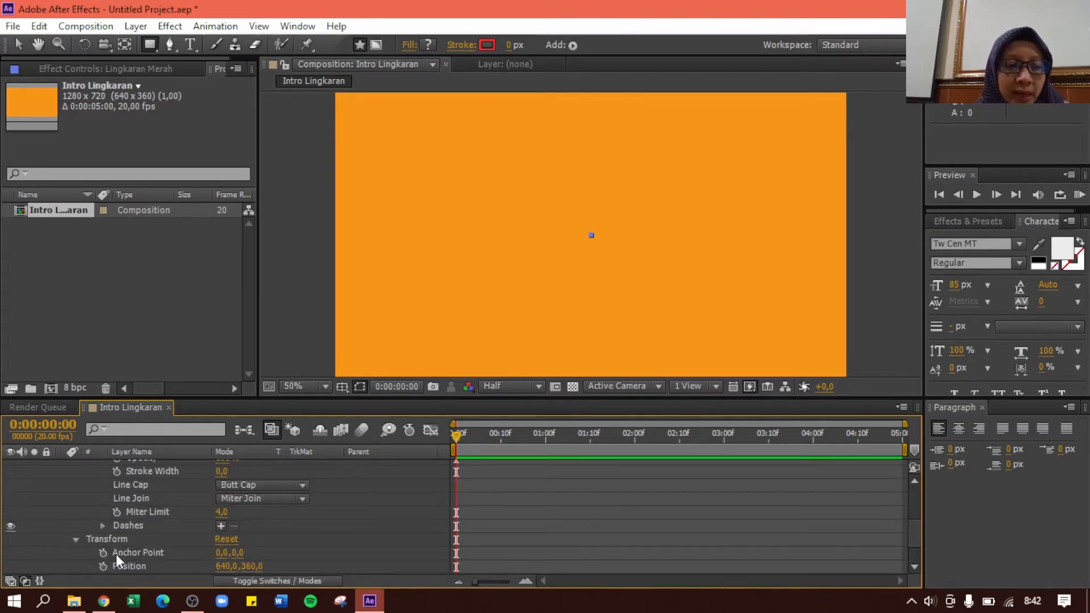
pyautogui.click(149, 475)
pyautogui.scroll(6, 161, 491)
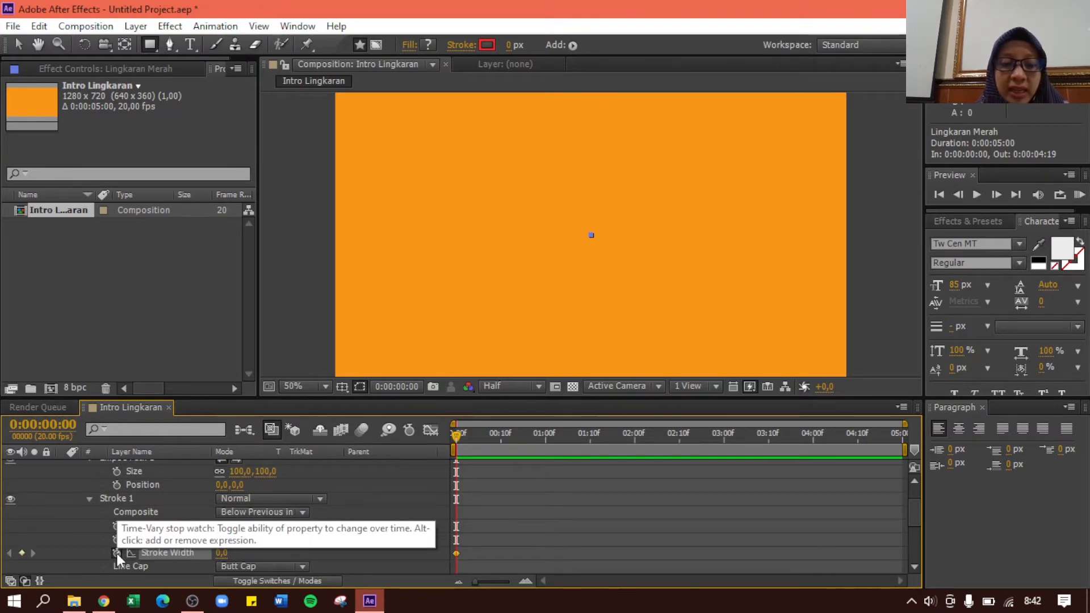
pyautogui.click(116, 552)
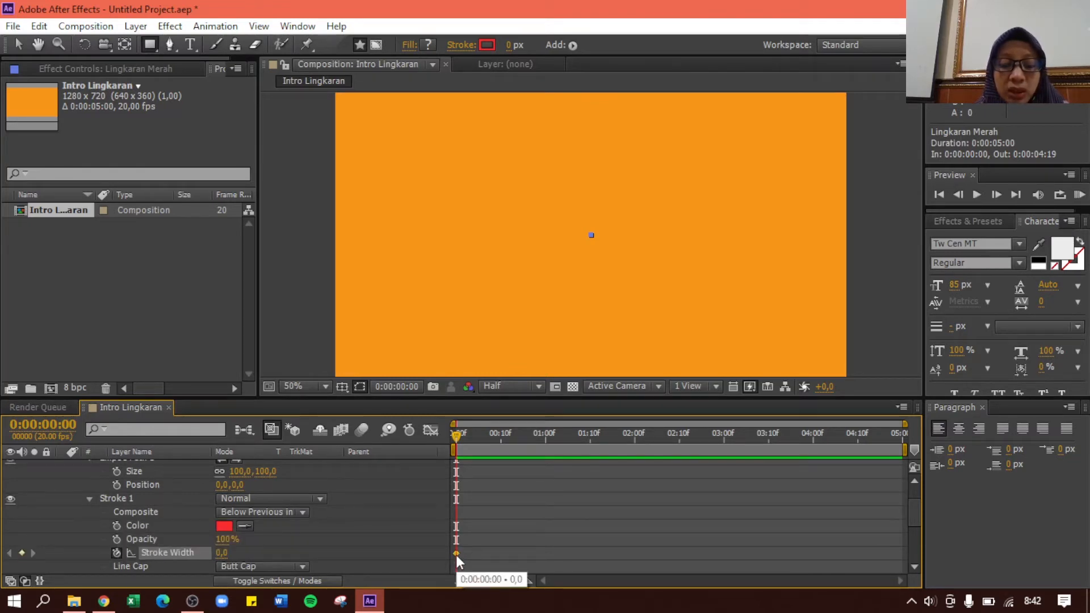
# Examine the starting Stroke Width and Scale keyframes among the Lingkaran Merah layer's properties.
pyautogui.scroll(-1, 457, 545)
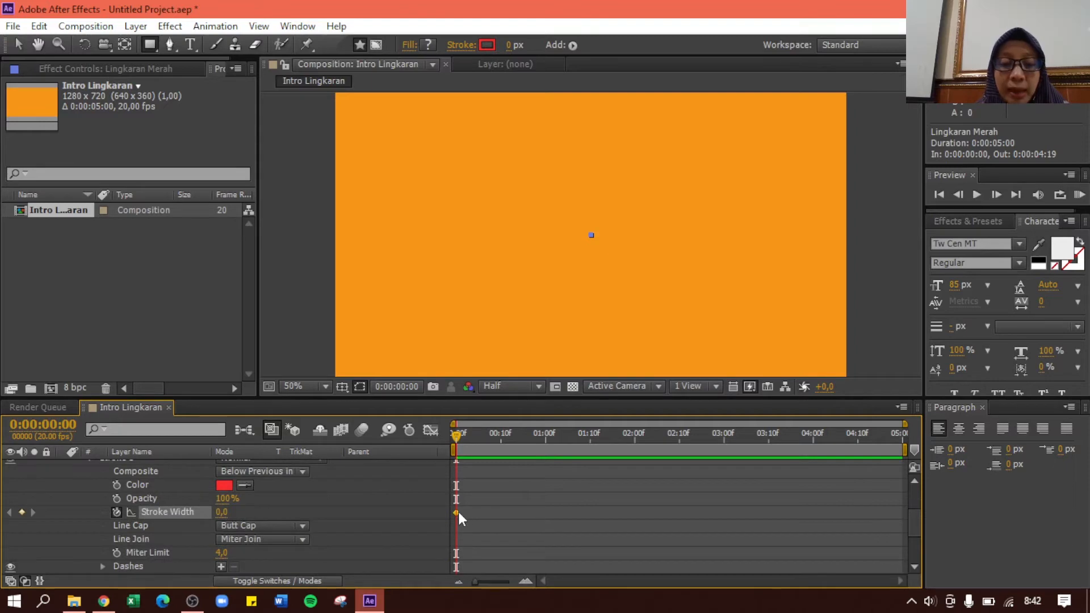
pyautogui.scroll(-1, 455, 513)
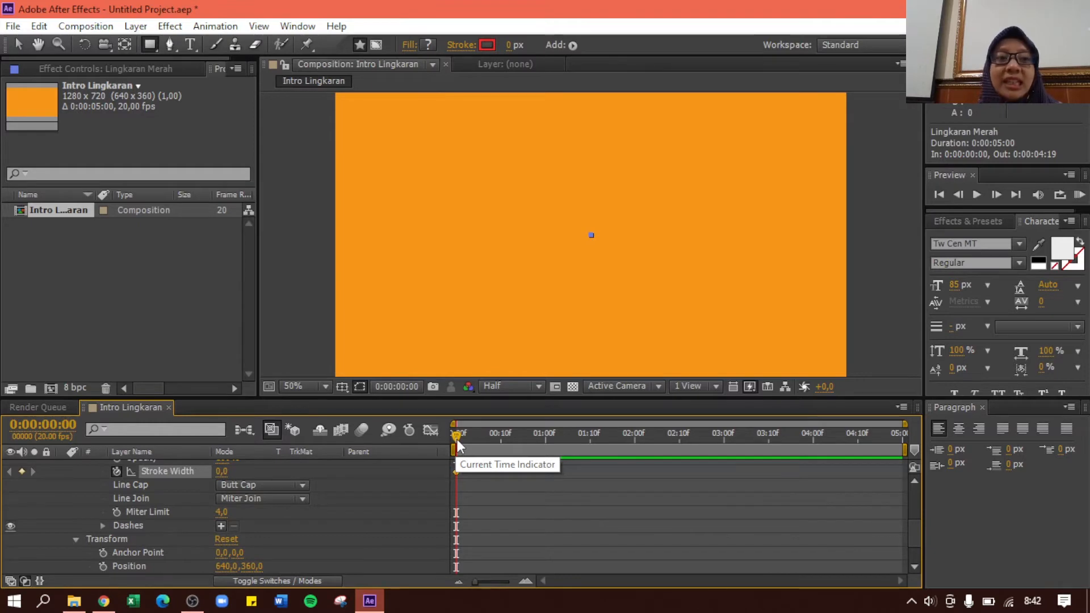
pyautogui.scroll(3, 324, 513)
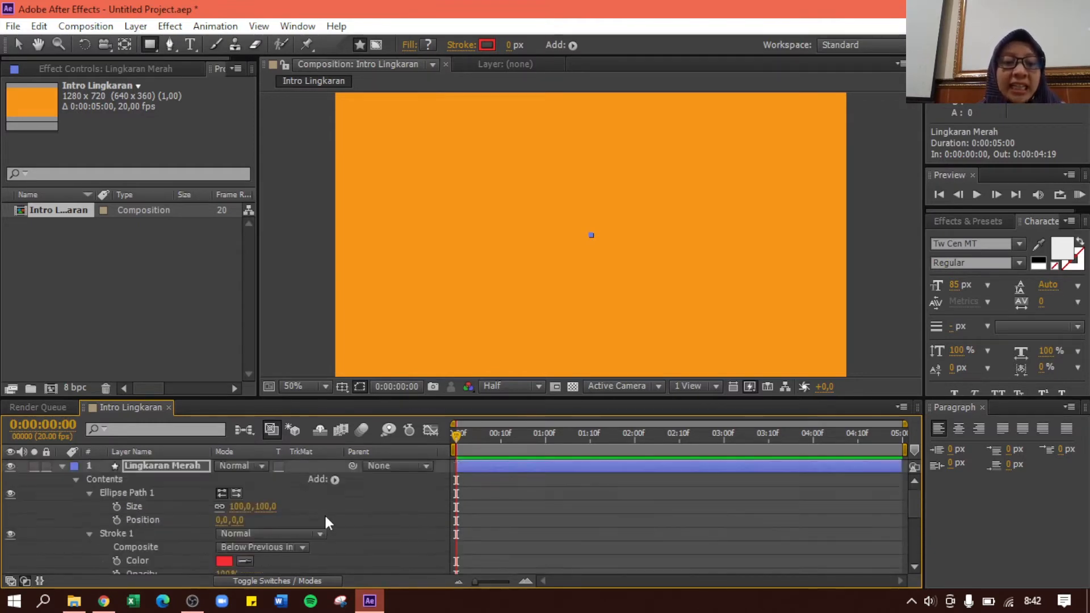
pyautogui.click(89, 493)
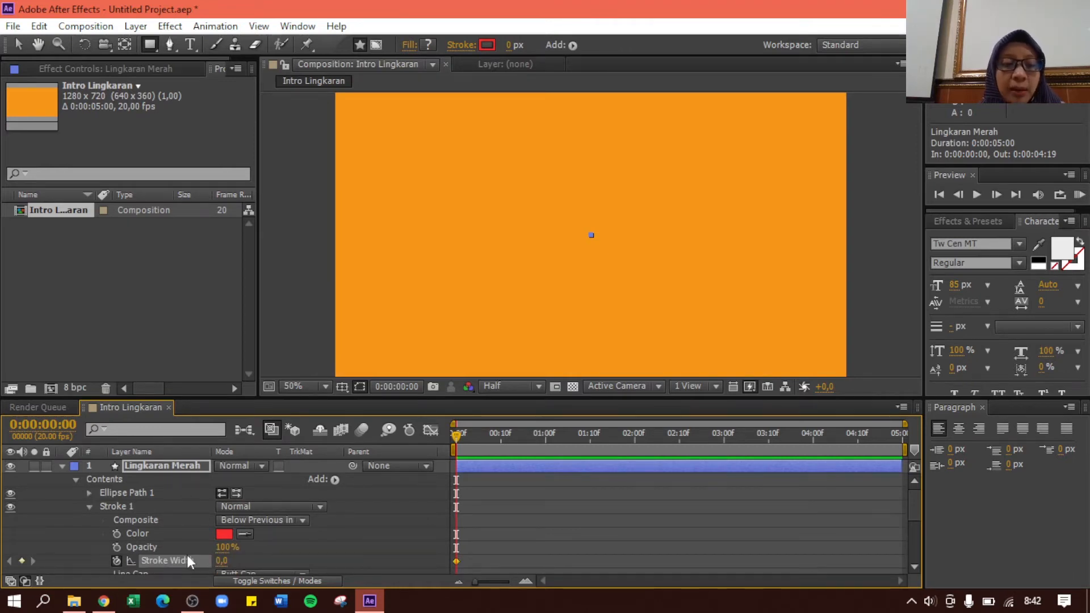
pyautogui.scroll(-5, 186, 554)
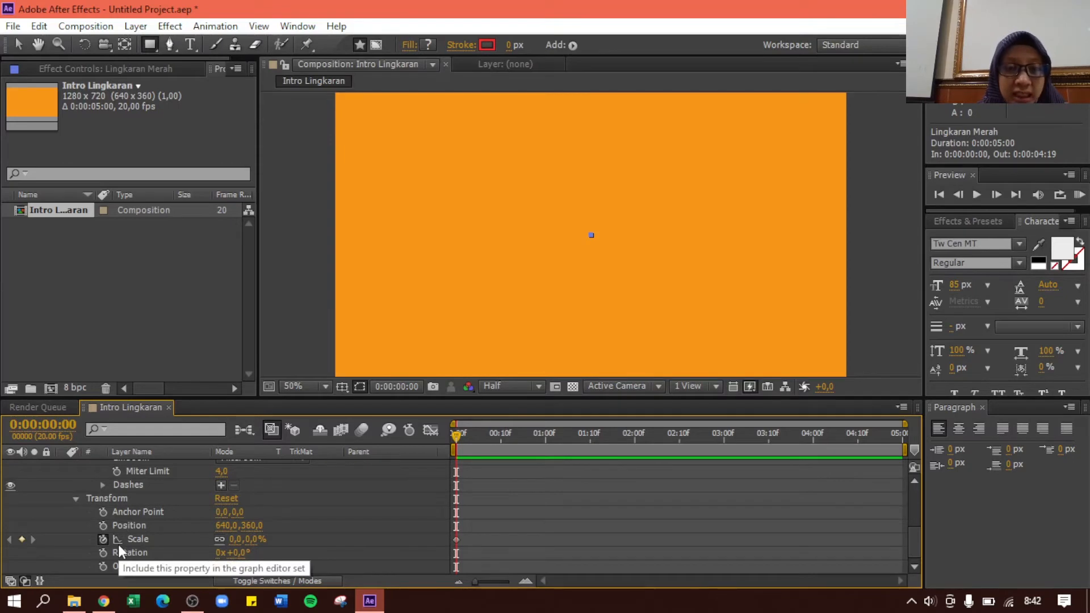
pyautogui.scroll(4, 118, 546)
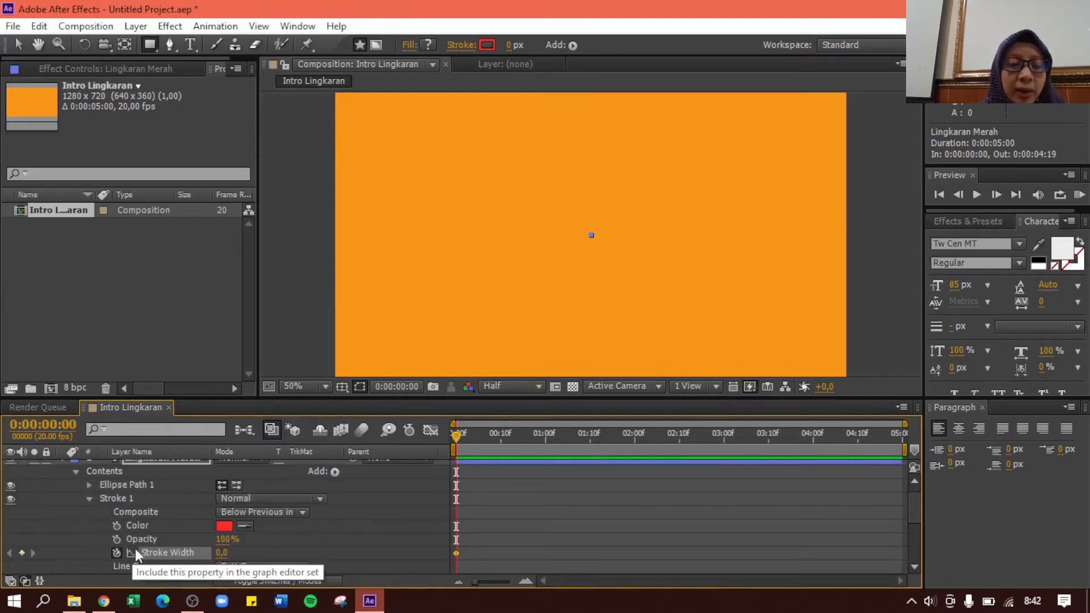
pyautogui.click(89, 499)
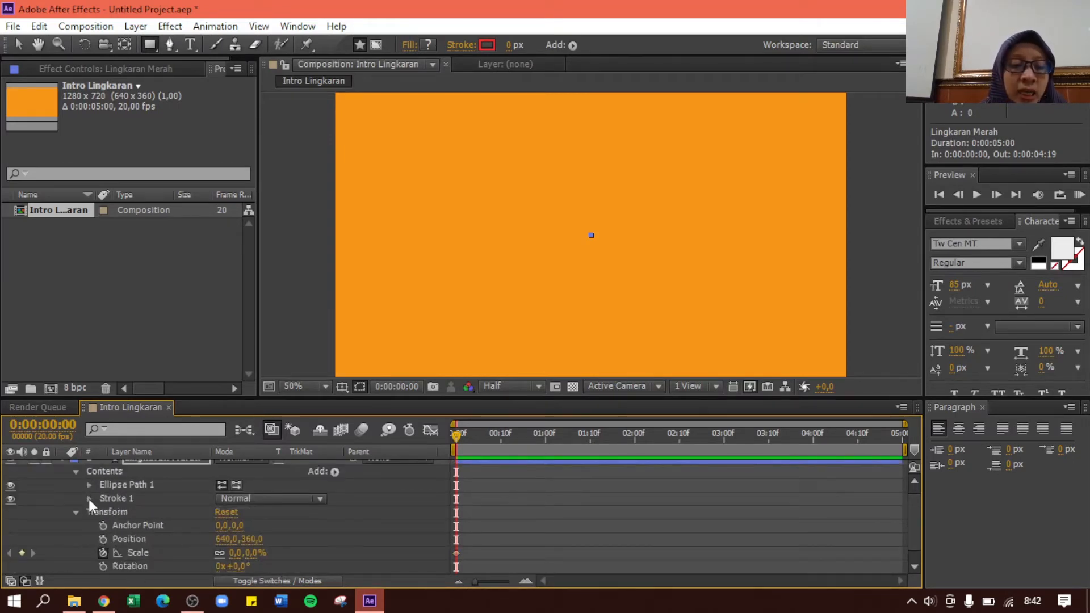
pyautogui.click(88, 499)
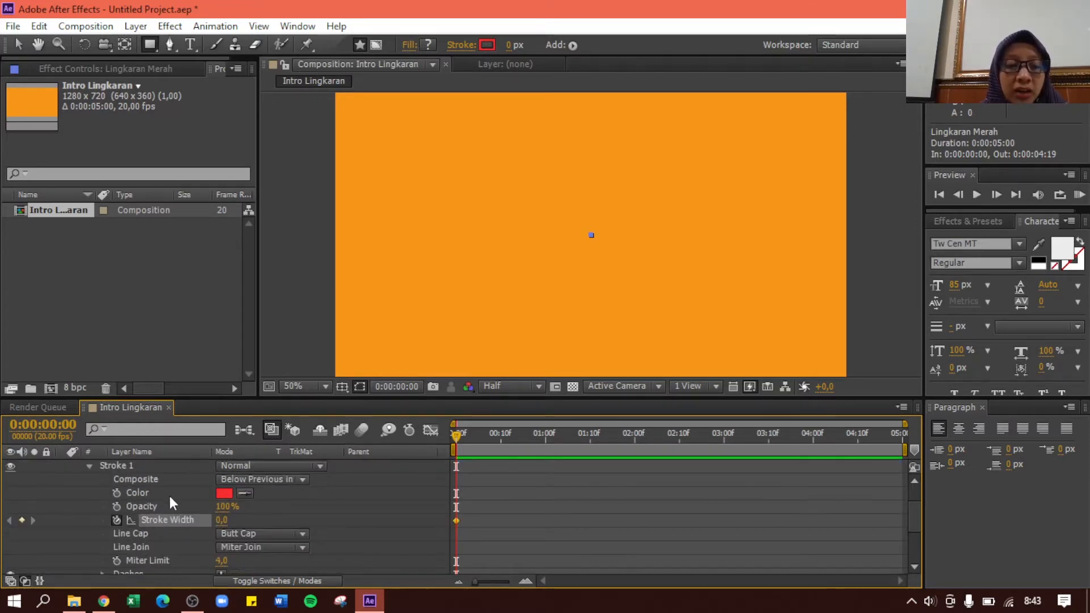
pyautogui.scroll(-1, 166, 562)
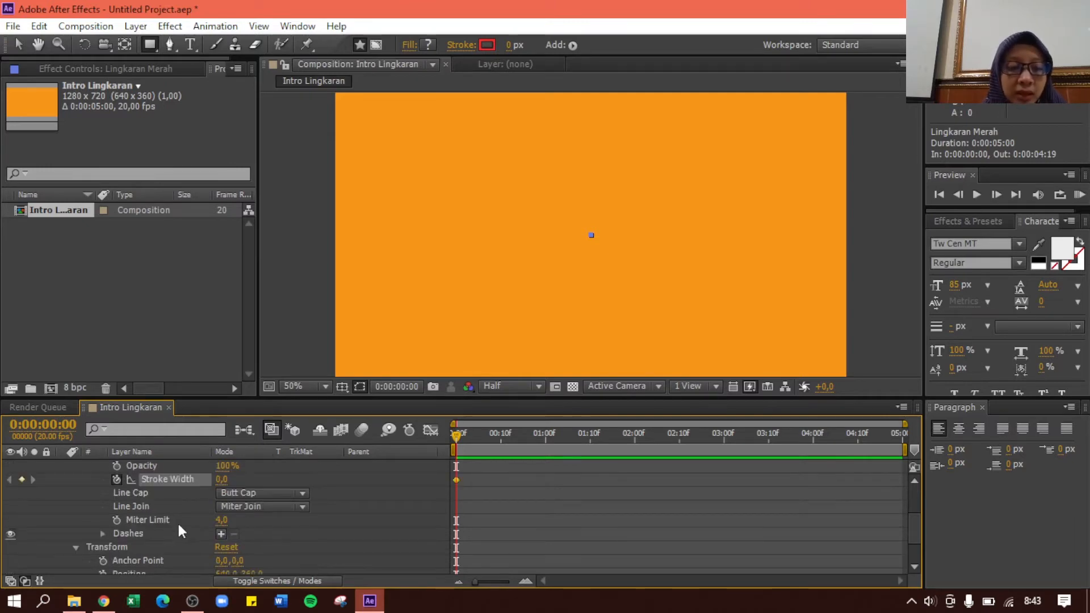
pyautogui.scroll(-1, 142, 532)
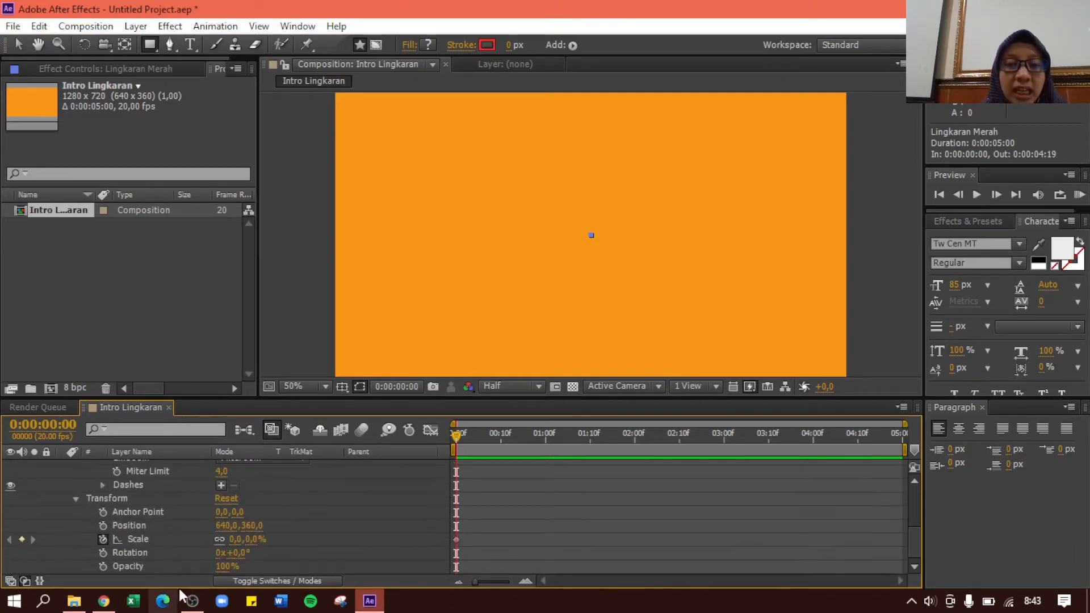
pyautogui.scroll(4, 182, 518)
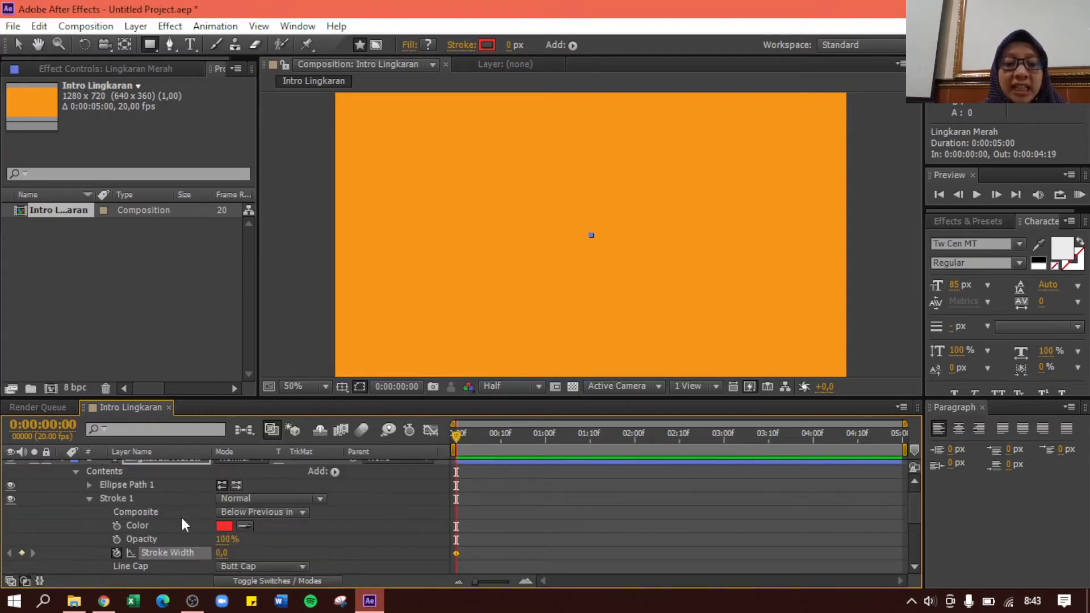
# Show only the keyframed properties of the Lingkaran Merah layer.
pyautogui.click(169, 472)
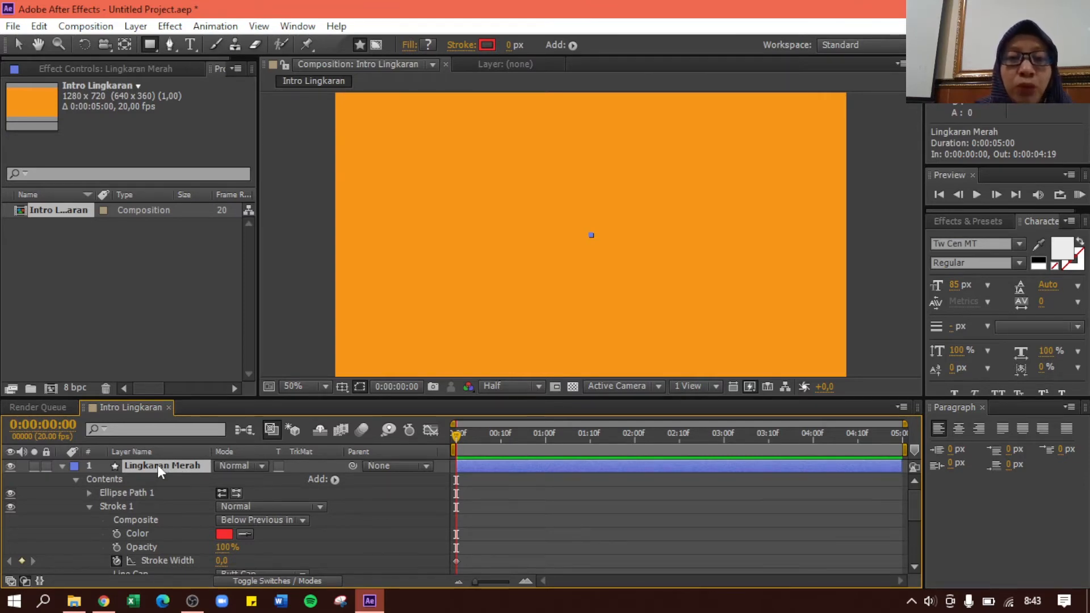
pyautogui.press('u')
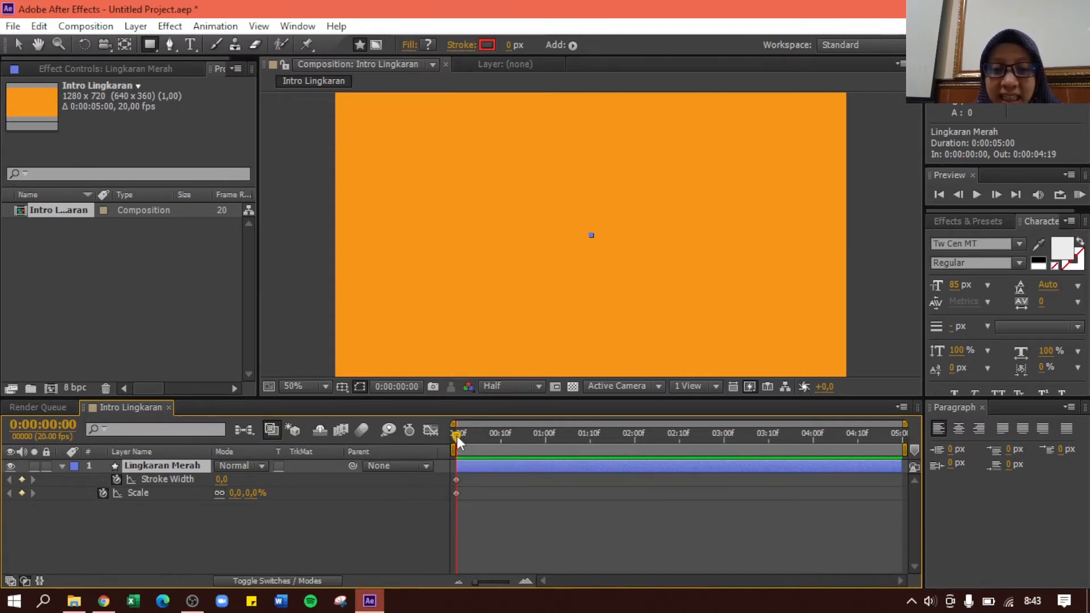
# At 0:00:01:00, set the Lingkaran Merah layer's scale to 716% and its stroke width to 107.
pyautogui.moveTo(458, 436); pyautogui.dragTo(546, 444)
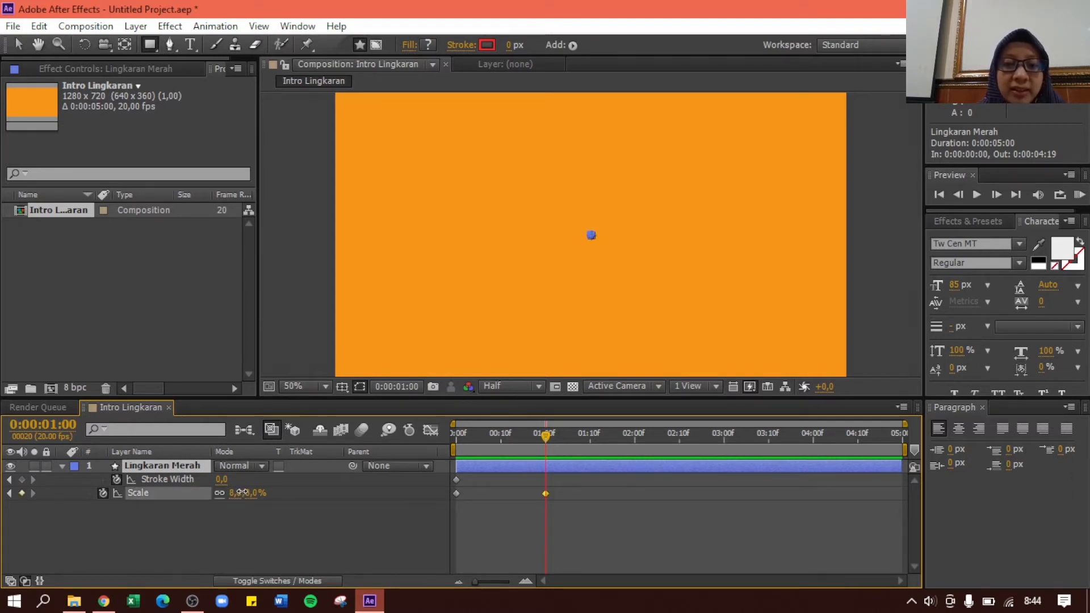
pyautogui.moveTo(241, 492); pyautogui.dragTo(789, 487)
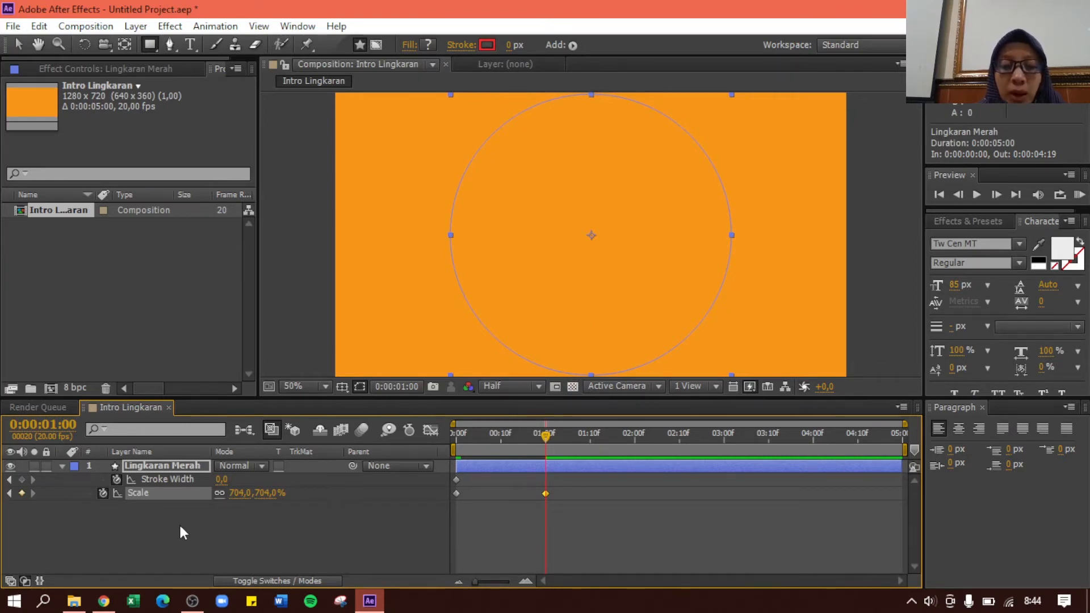
pyautogui.moveTo(235, 497); pyautogui.dragTo(244, 496)
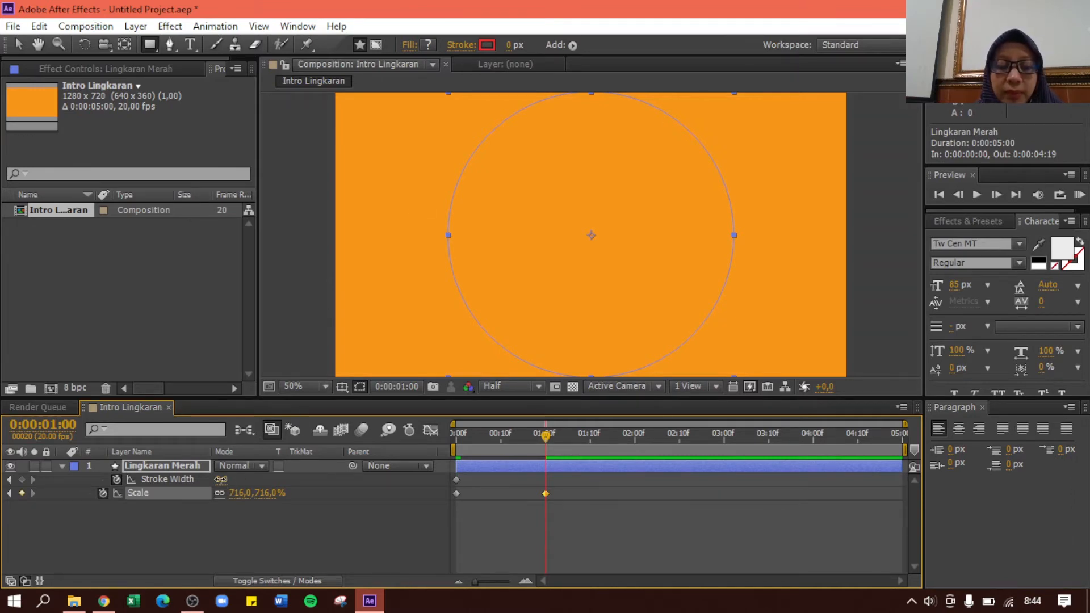
pyautogui.moveTo(220, 479); pyautogui.dragTo(318, 490)
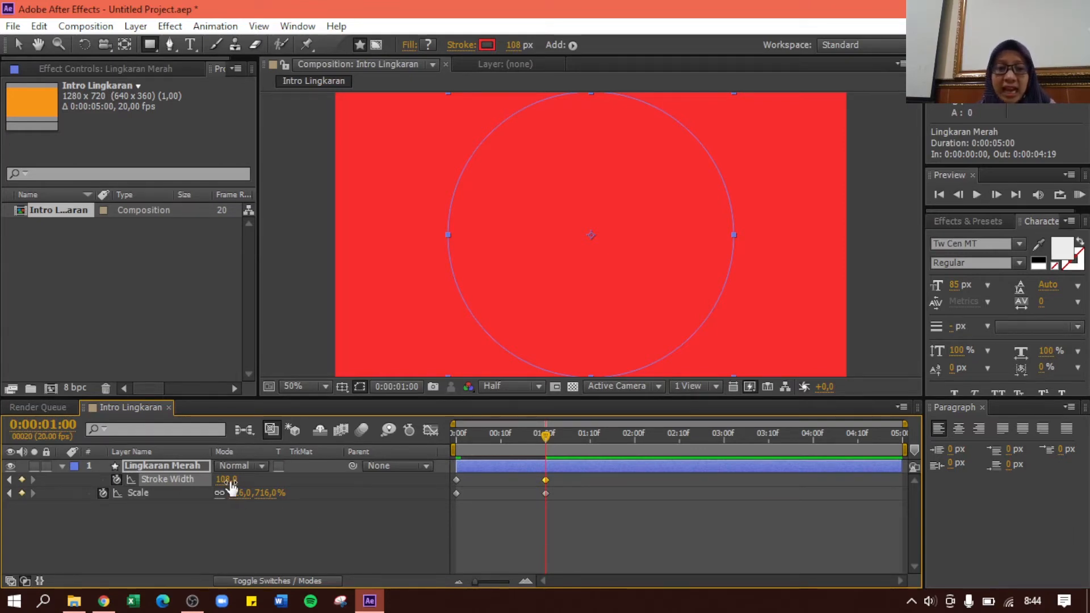
pyautogui.moveTo(224, 480); pyautogui.dragTo(226, 481)
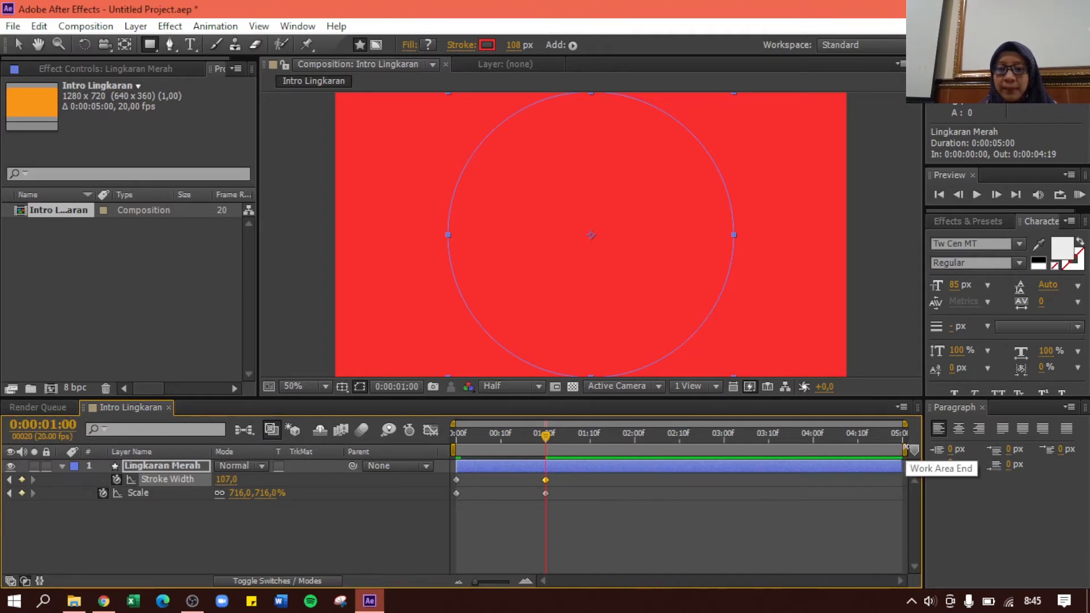
# Shorten the work area to end at 0:00:01:01 and preview the circle animation.
pyautogui.moveTo(908, 447); pyautogui.dragTo(556, 445)
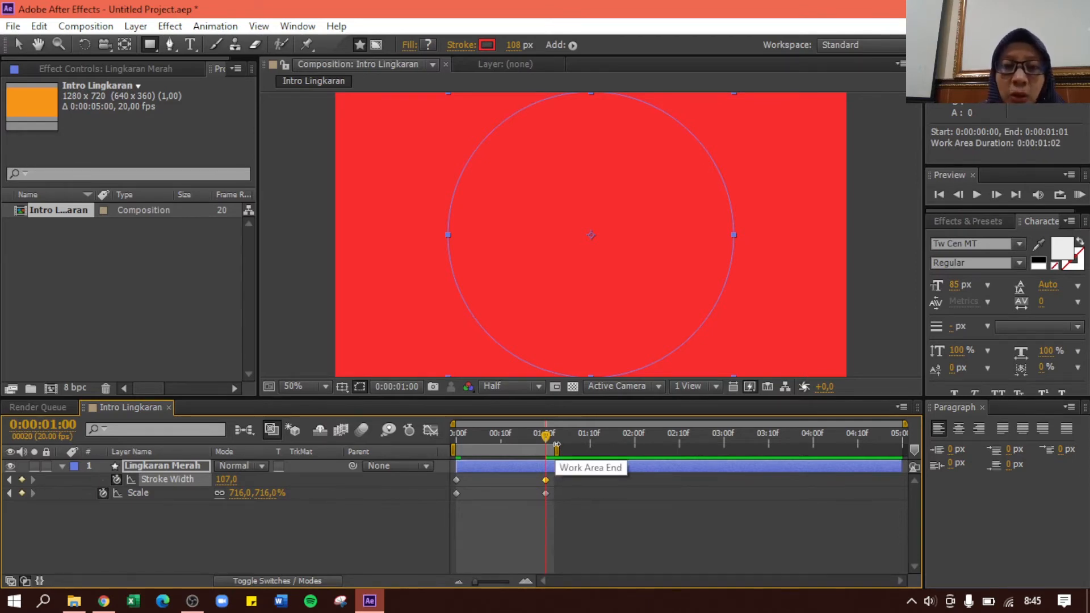
pyautogui.press('space')
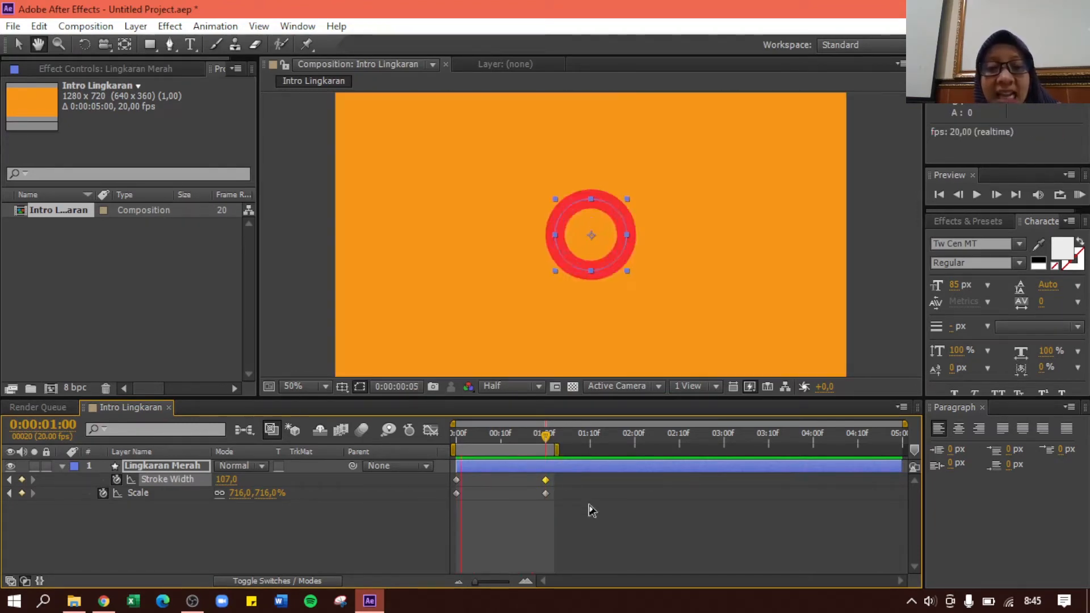
pyautogui.press('q')
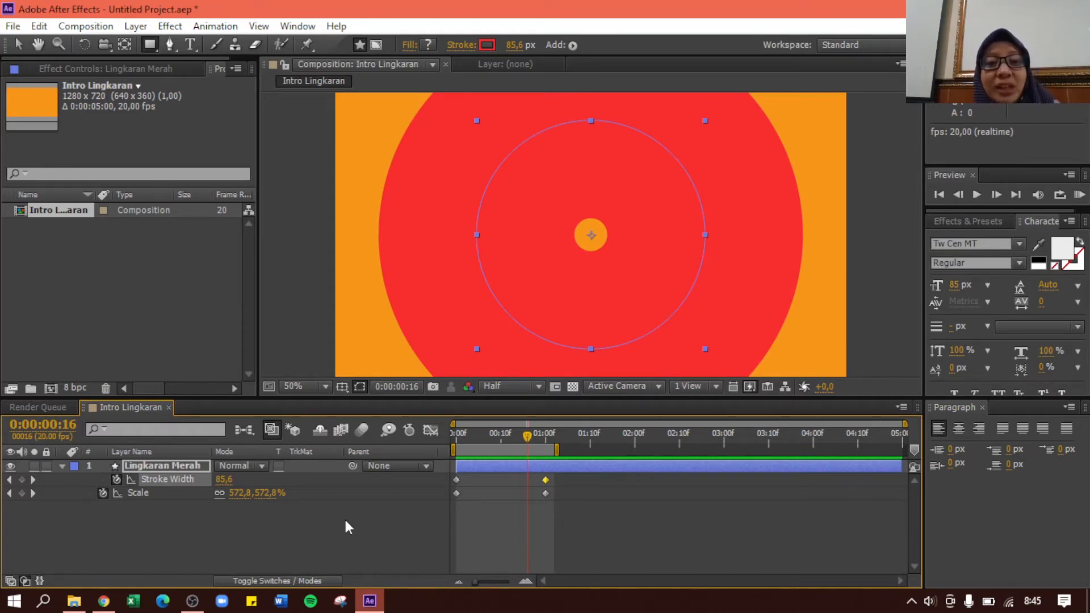
pyautogui.click(246, 545)
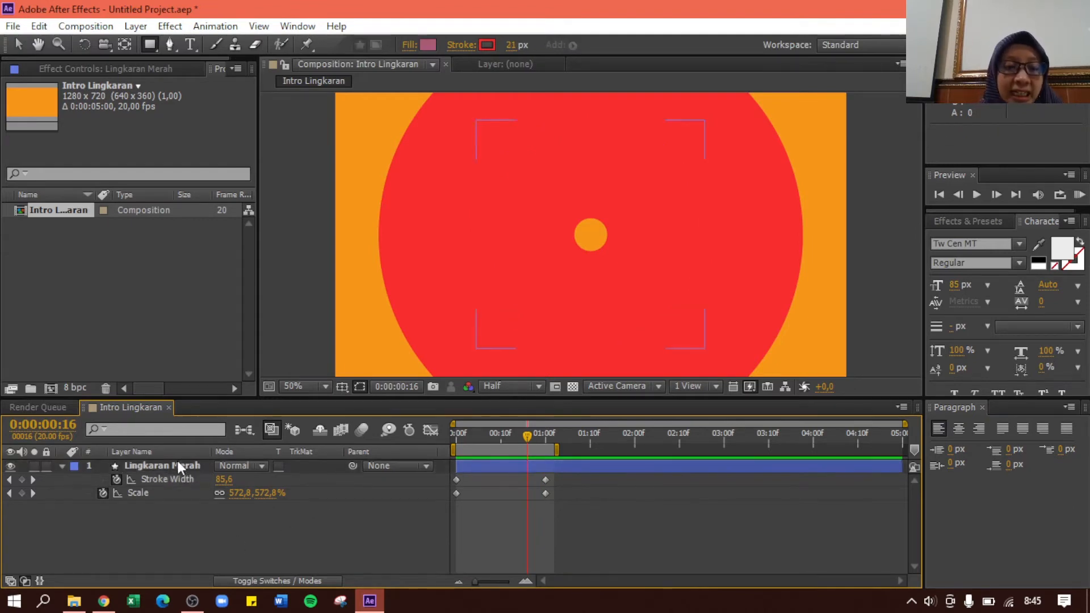
pyautogui.click(177, 465)
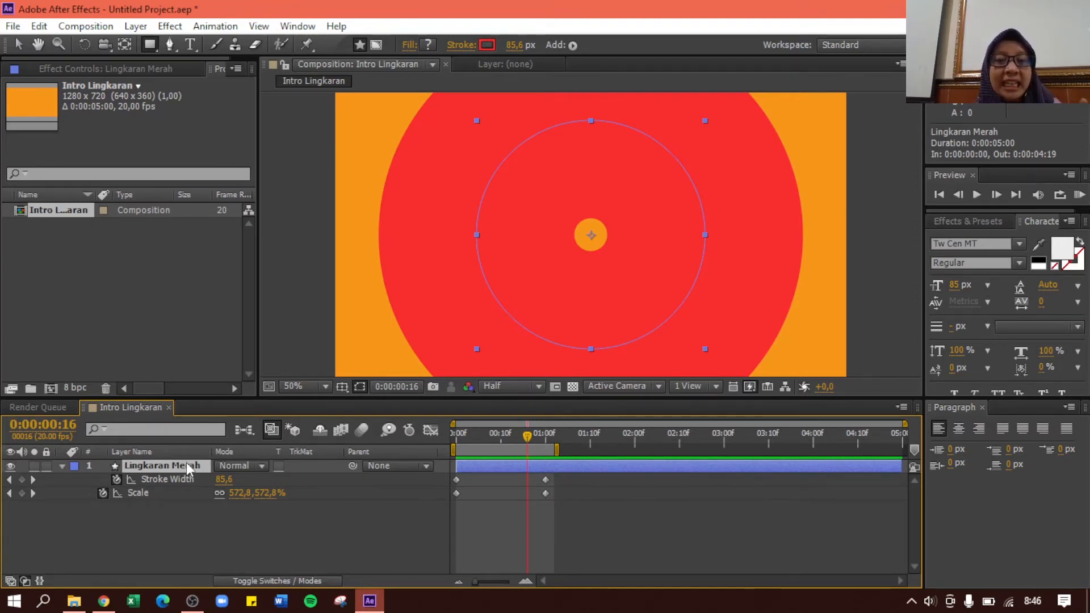
pyautogui.rightClick(143, 547)
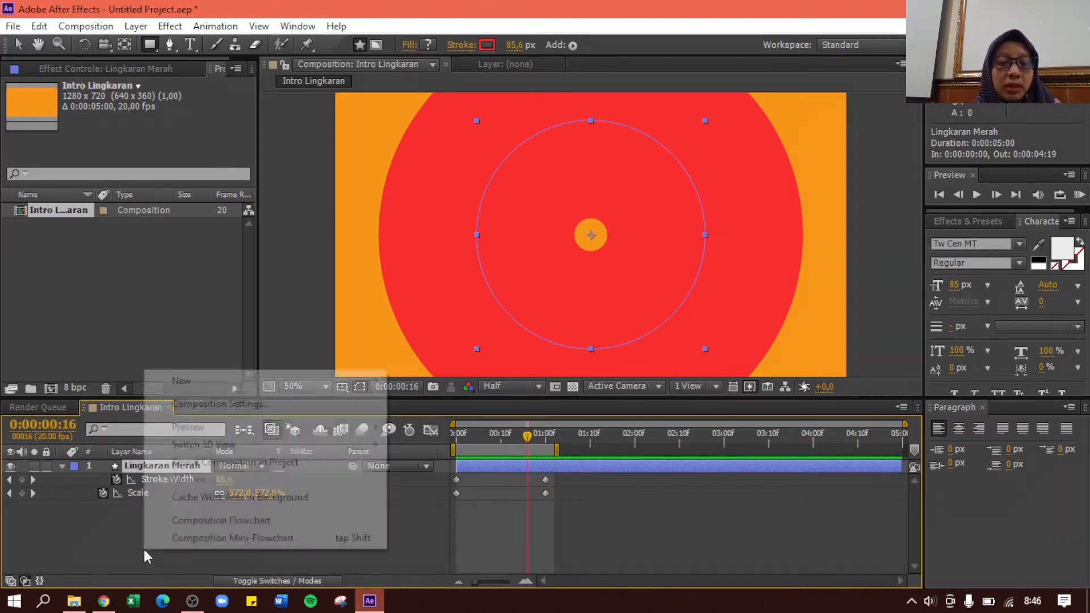
pyautogui.moveTo(211, 386)
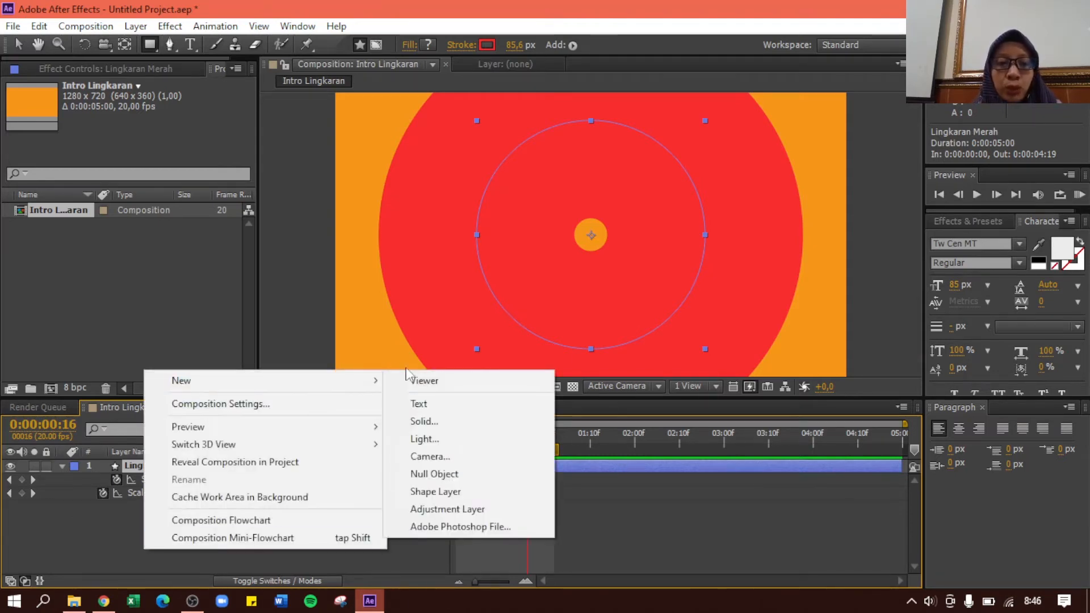
pyautogui.click(90, 547)
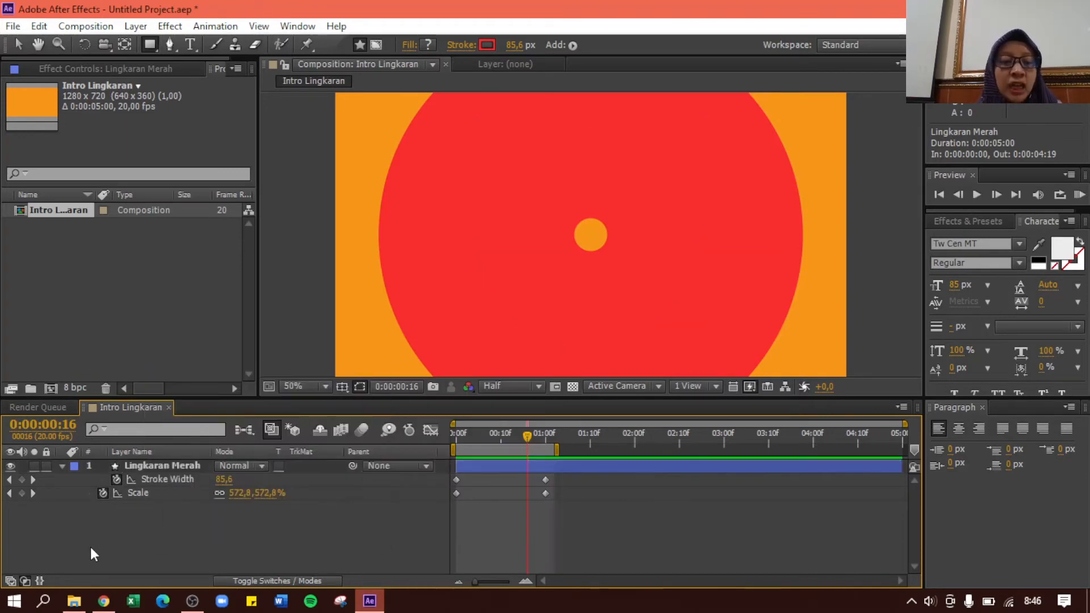
# Copy the animated Lingkaran Merah layer and paste a duplicate into the Intro Lingkaran composition.
pyautogui.click(151, 468)
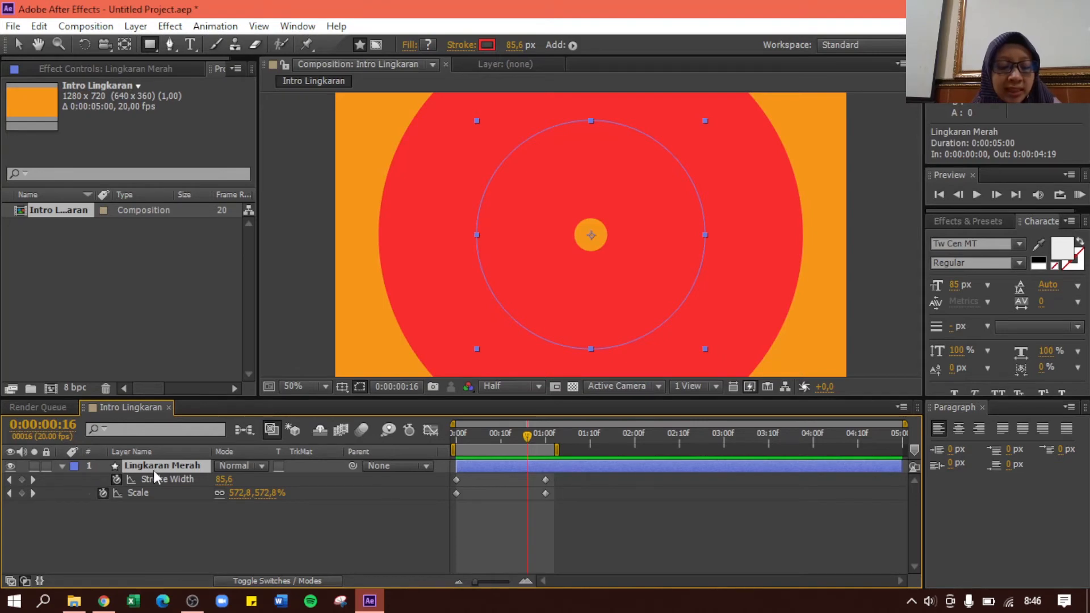
pyautogui.hotkey('ctrl', 'c')
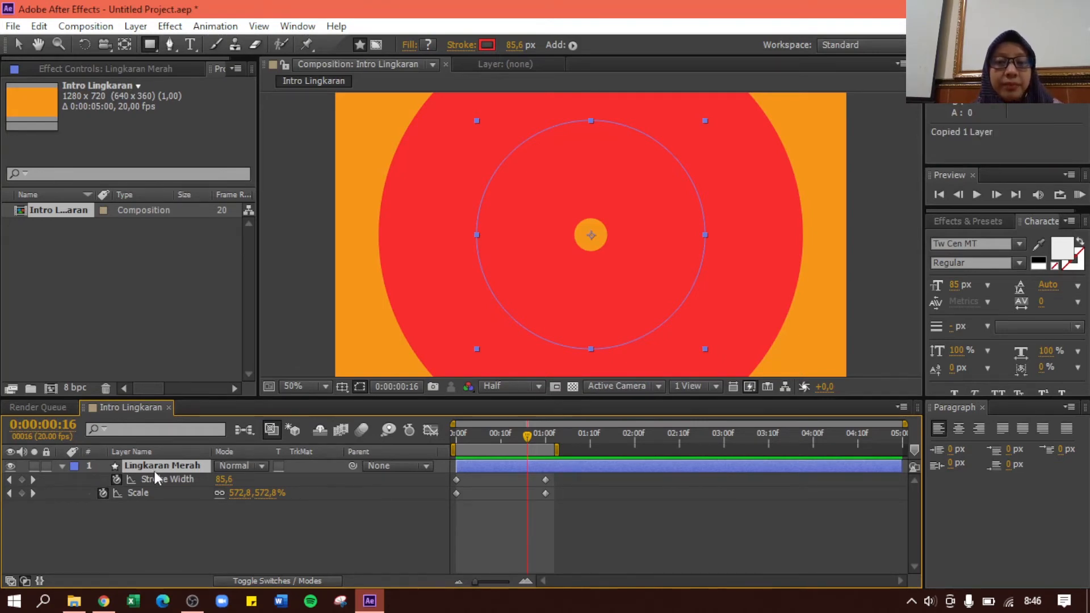
pyautogui.click(160, 530)
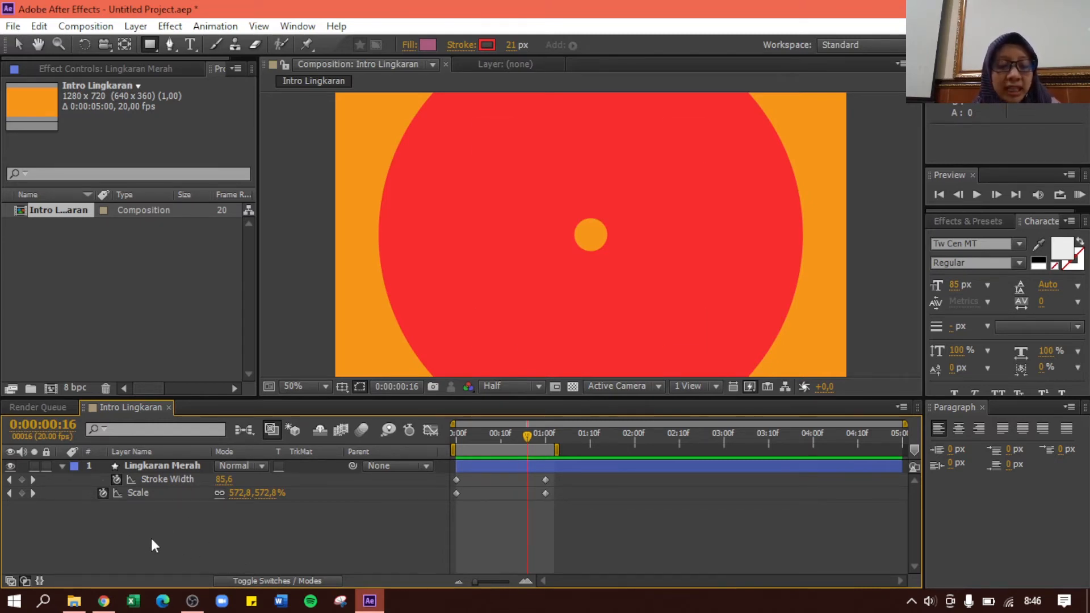
pyautogui.hotkey('ctrl', 'a')
pyautogui.hotkey('ctrl', 'c')
pyautogui.hotkey('ctrl', 'v')
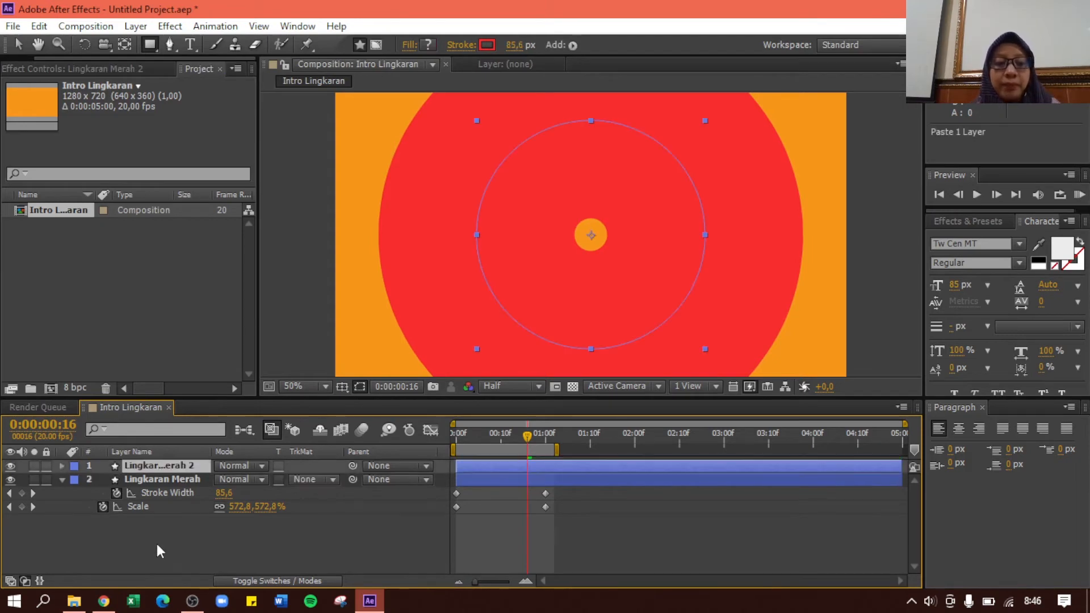
# Rename the duplicated Lingkaran Merah 2 layer as Lingkaran Pink.
pyautogui.click(175, 465)
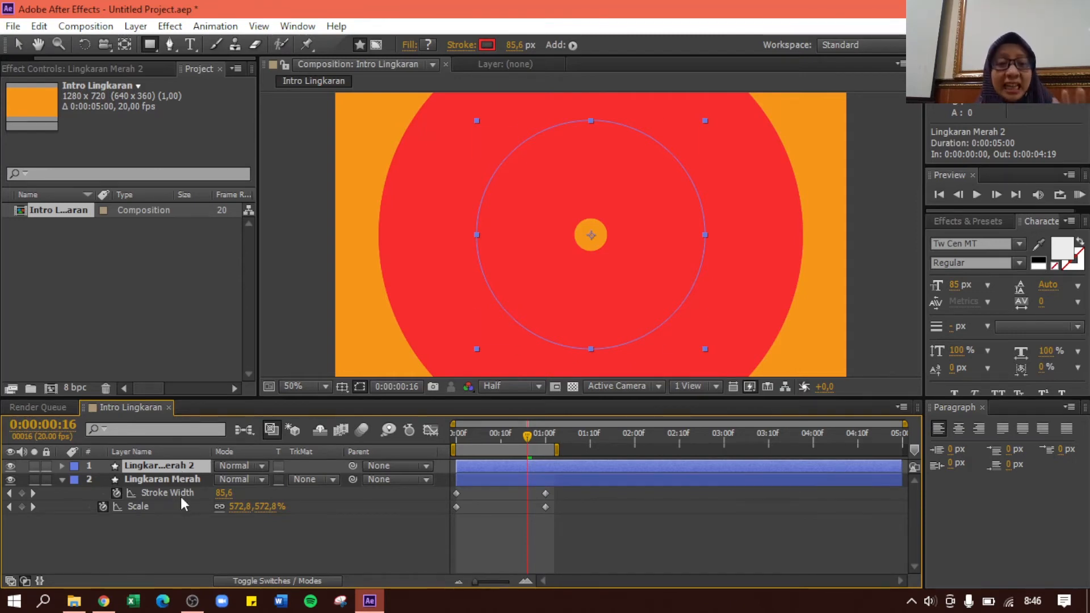
pyautogui.click(180, 484)
pyautogui.click(182, 464)
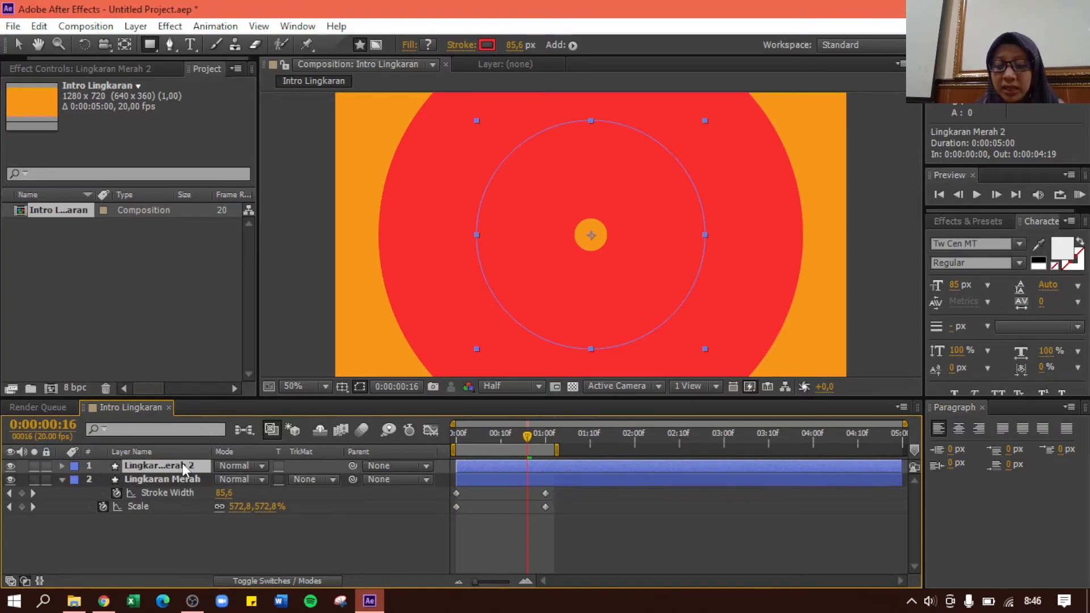
pyautogui.press('Return')
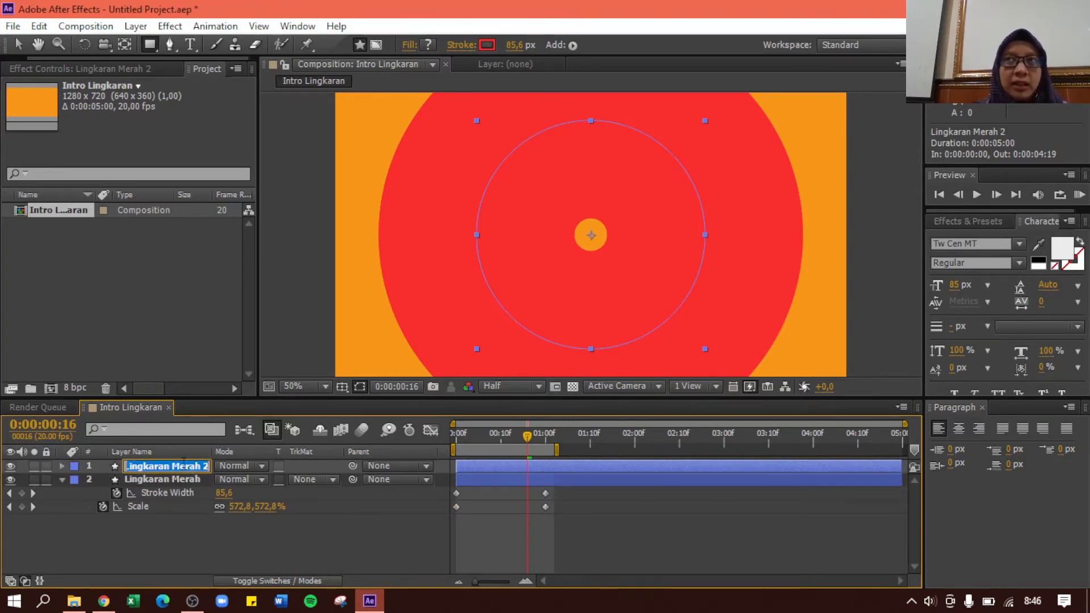
pyautogui.write('Ling')
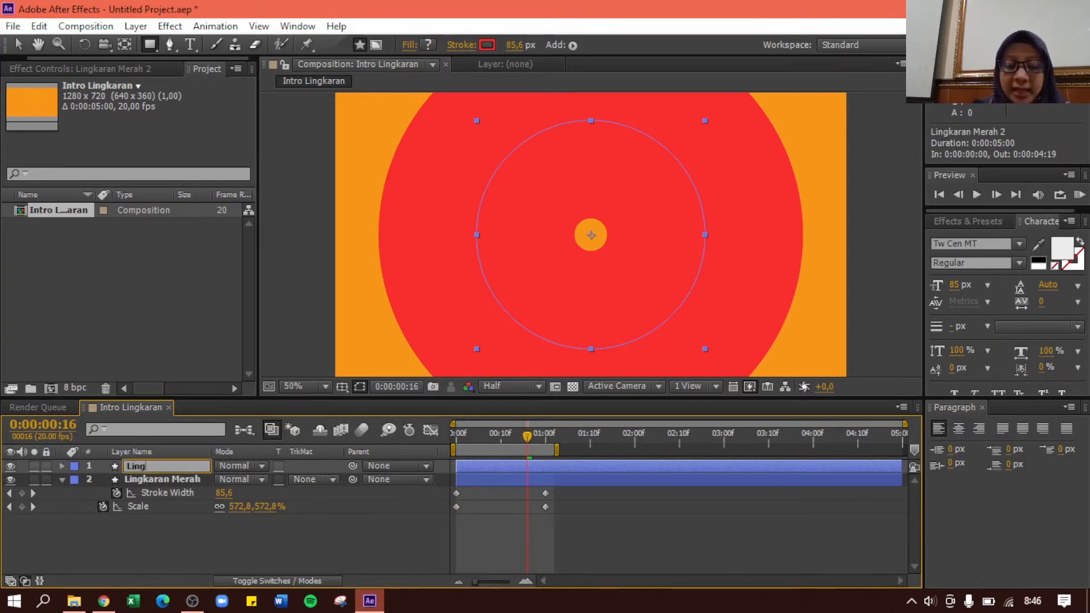
pyautogui.write('karan Pink')
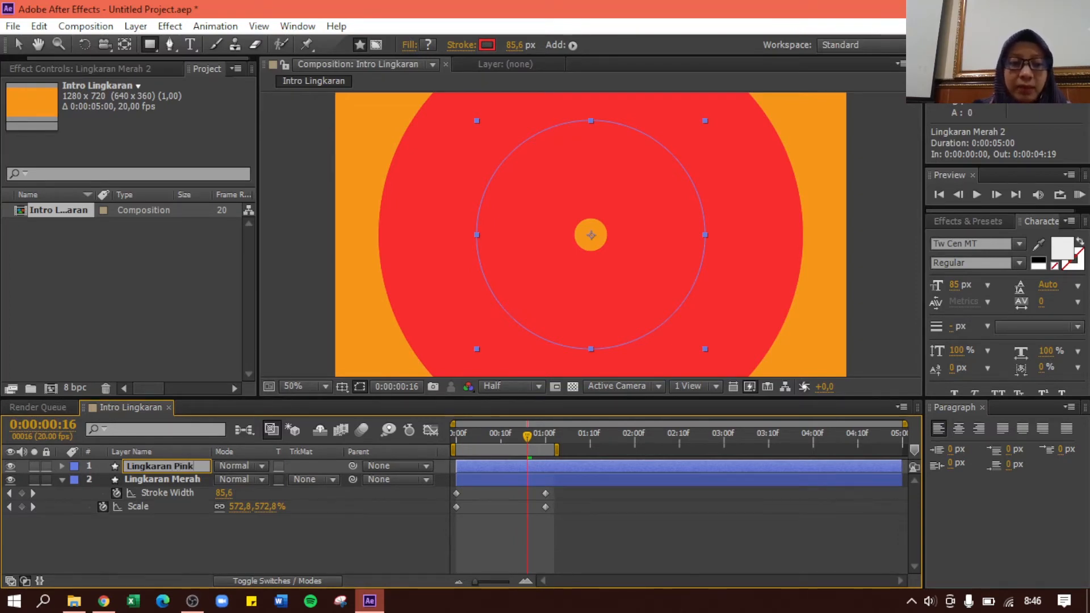
pyautogui.press('Return')
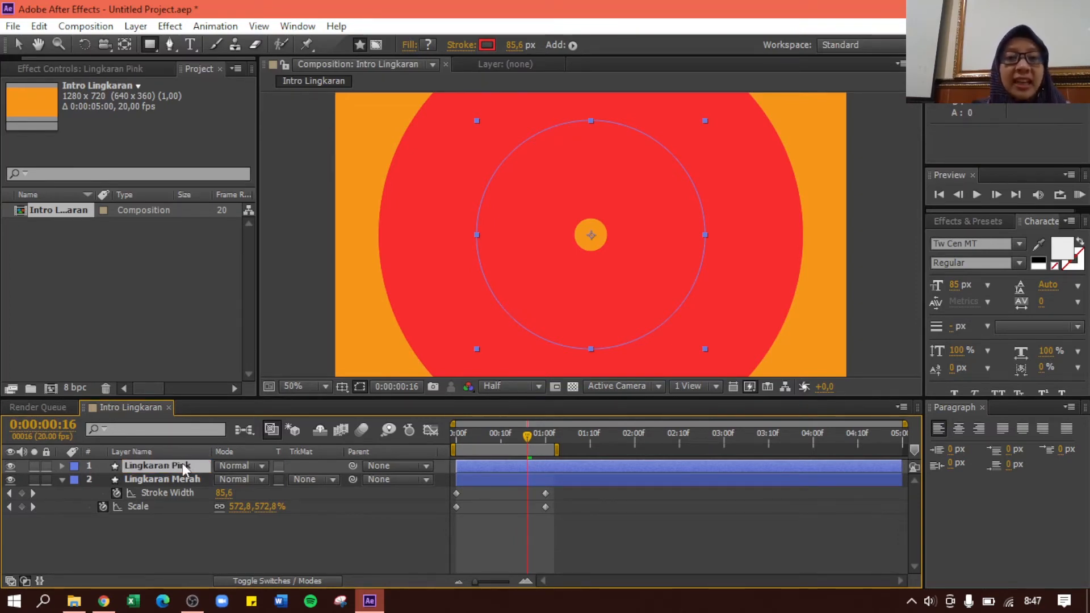
# Show the Lingkaran Pink layer's keyframed properties and change its stroke color to a lighter, pinkish red.
pyautogui.press('u')
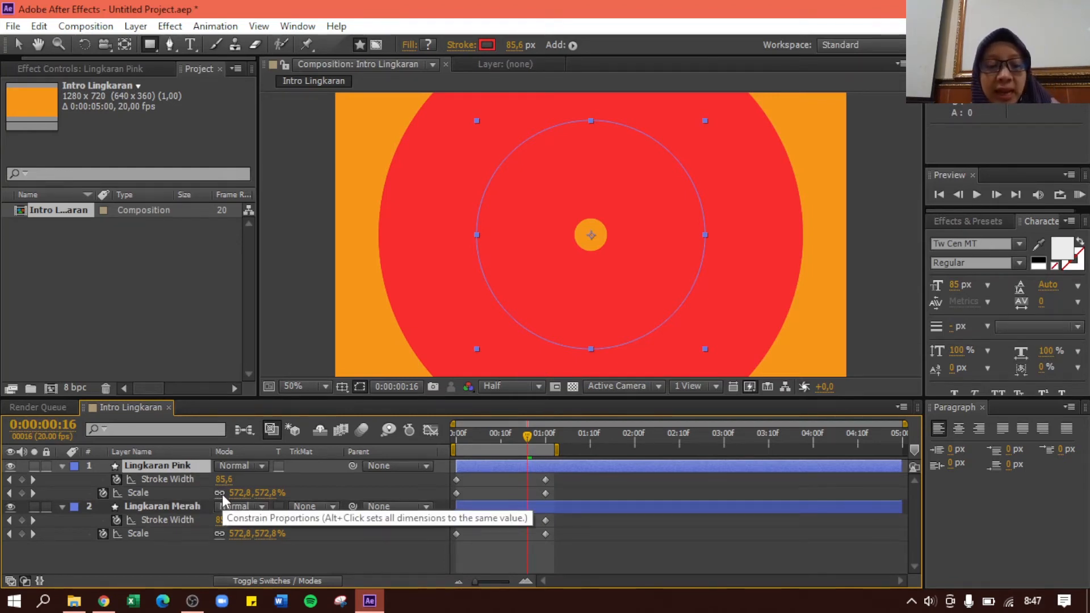
pyautogui.click(456, 494)
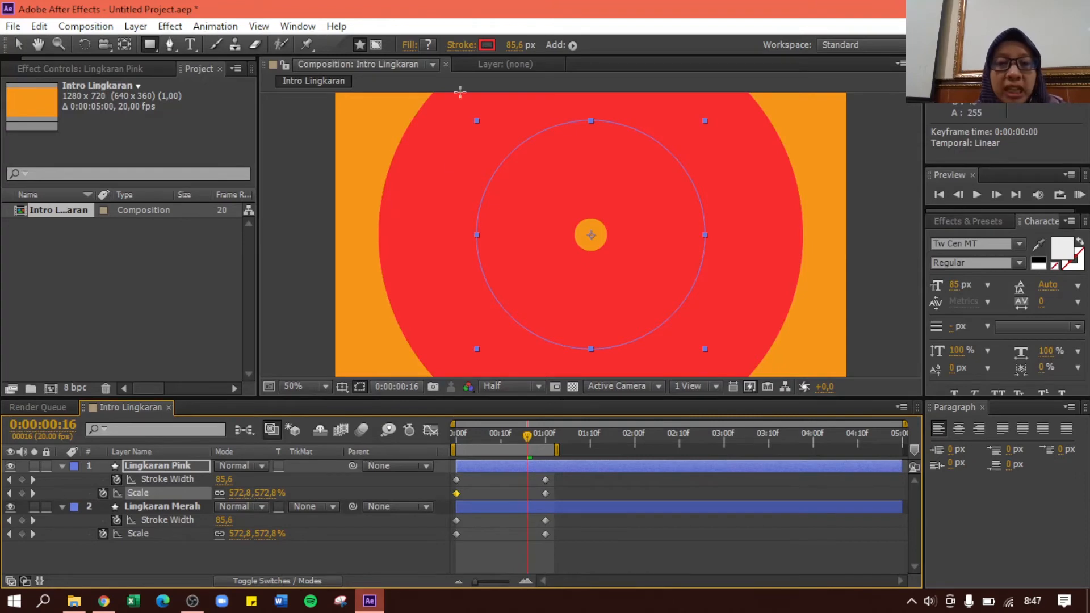
pyautogui.click(158, 466)
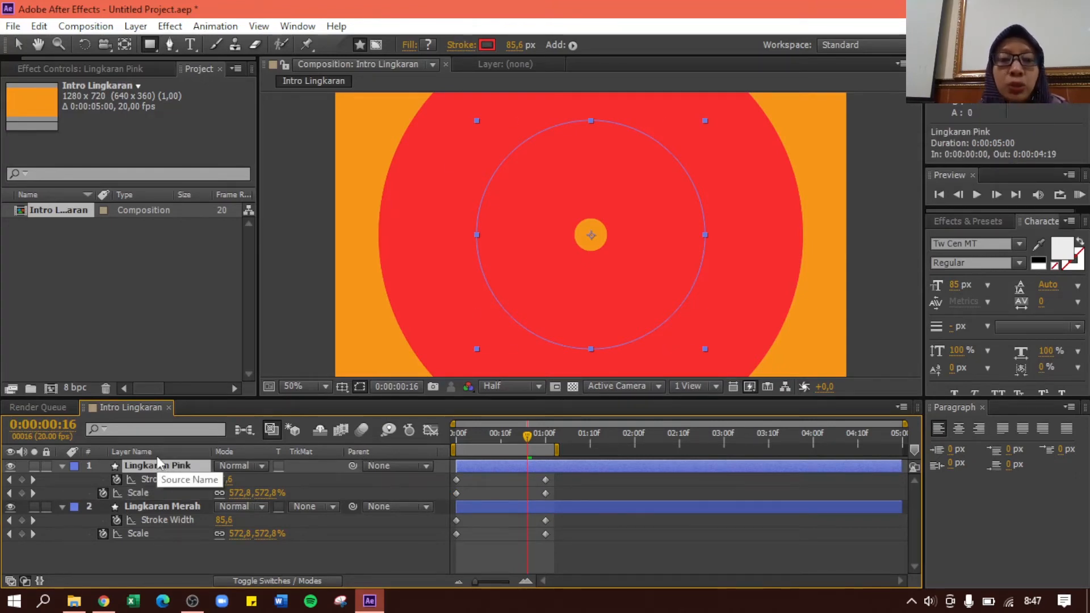
pyautogui.click(486, 46)
pyautogui.click(495, 306)
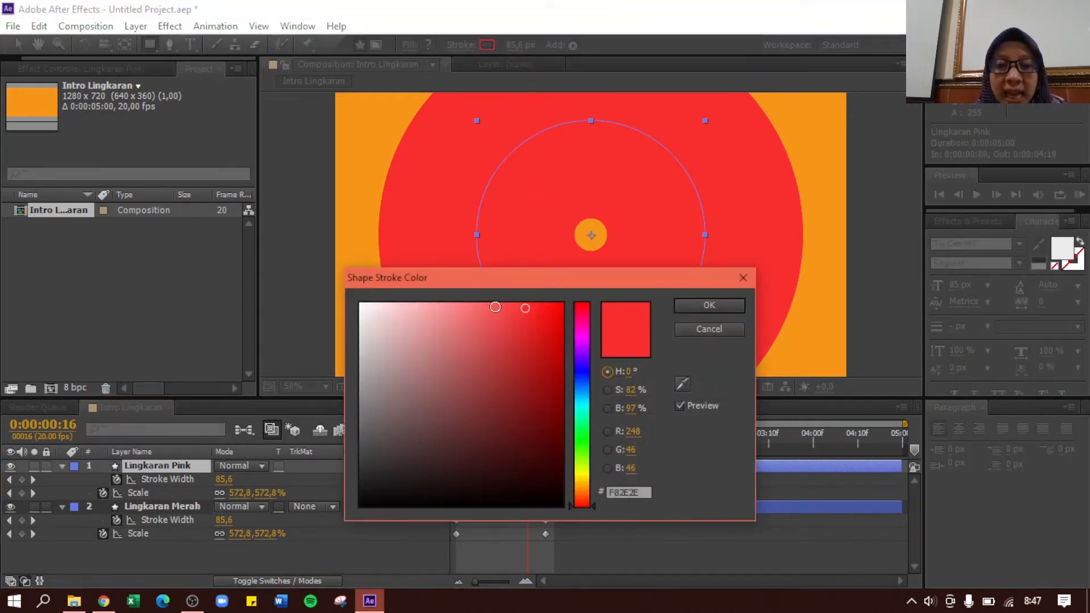
pyautogui.click(700, 304)
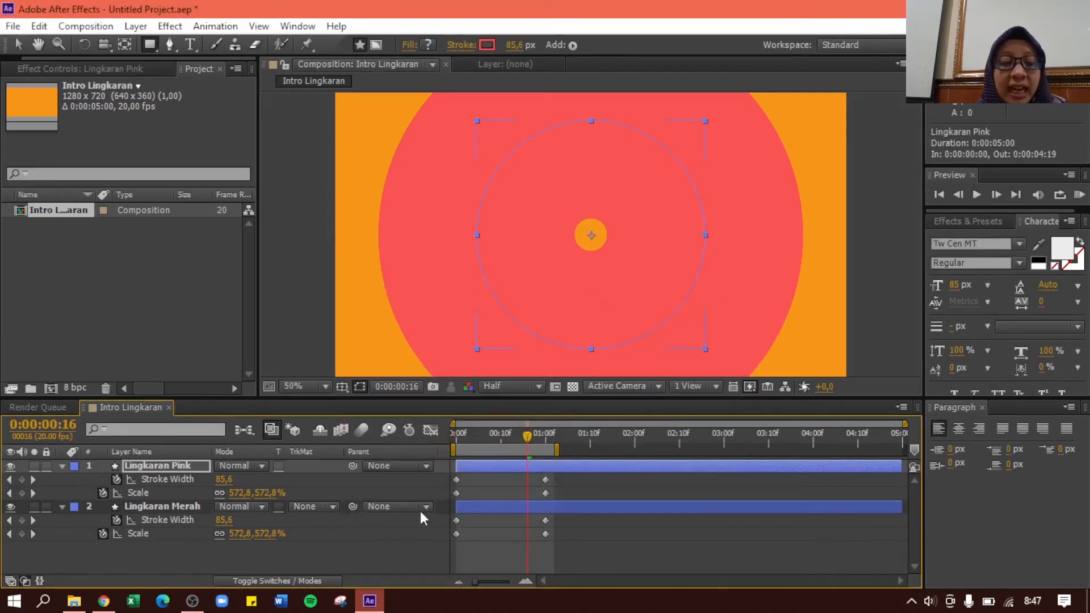
pyautogui.click(179, 505)
pyautogui.click(175, 466)
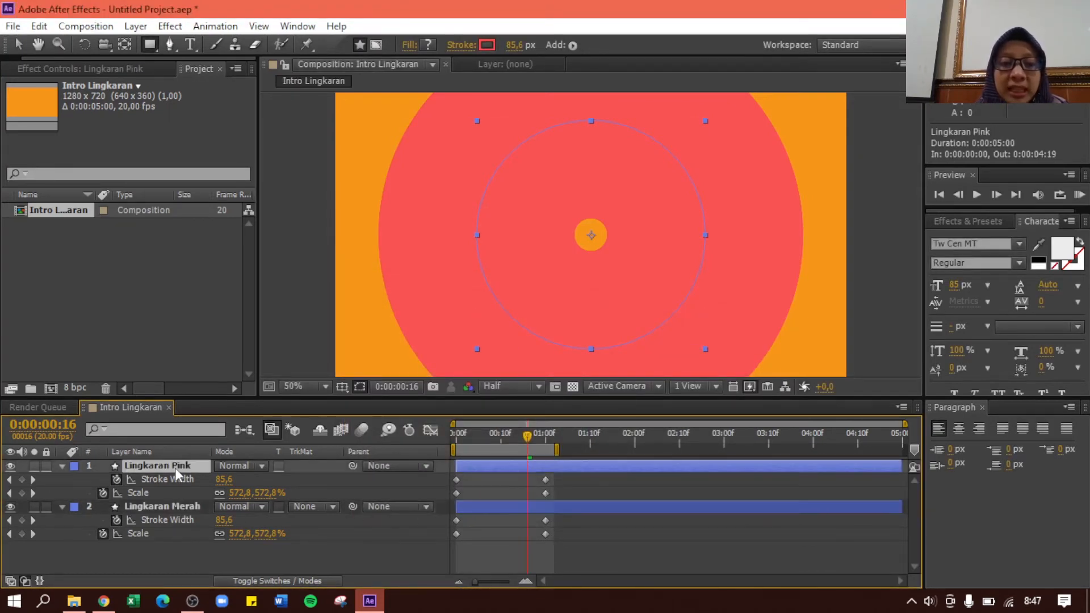
pyautogui.click(179, 506)
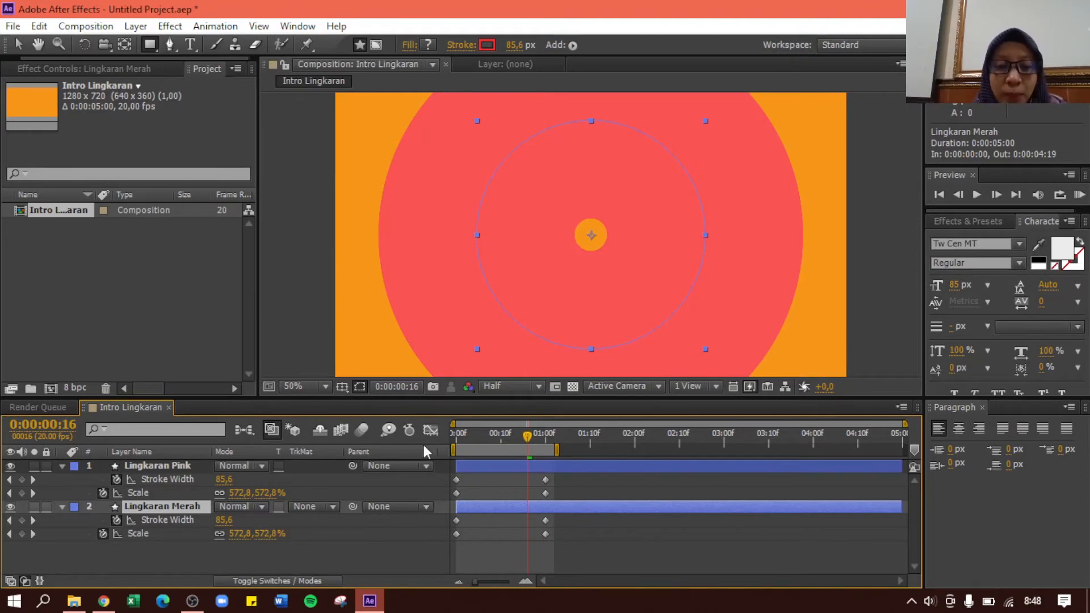
# Move the Lingkaran Pink layer's starting Stroke Width and Scale keyframes to 0:00:00:04.
pyautogui.click(457, 482)
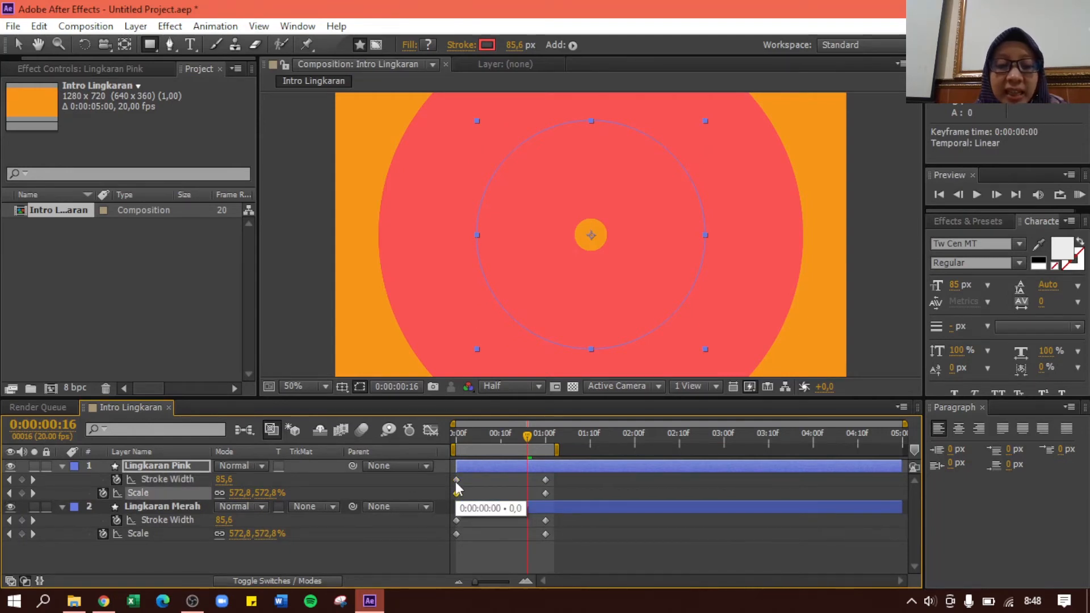
pyautogui.moveTo(457, 481)
pyautogui.mouseDown()
pyautogui.moveTo(473, 481)
pyautogui.moveTo(461, 493)
pyautogui.moveTo(473, 493)
pyautogui.mouseUp()
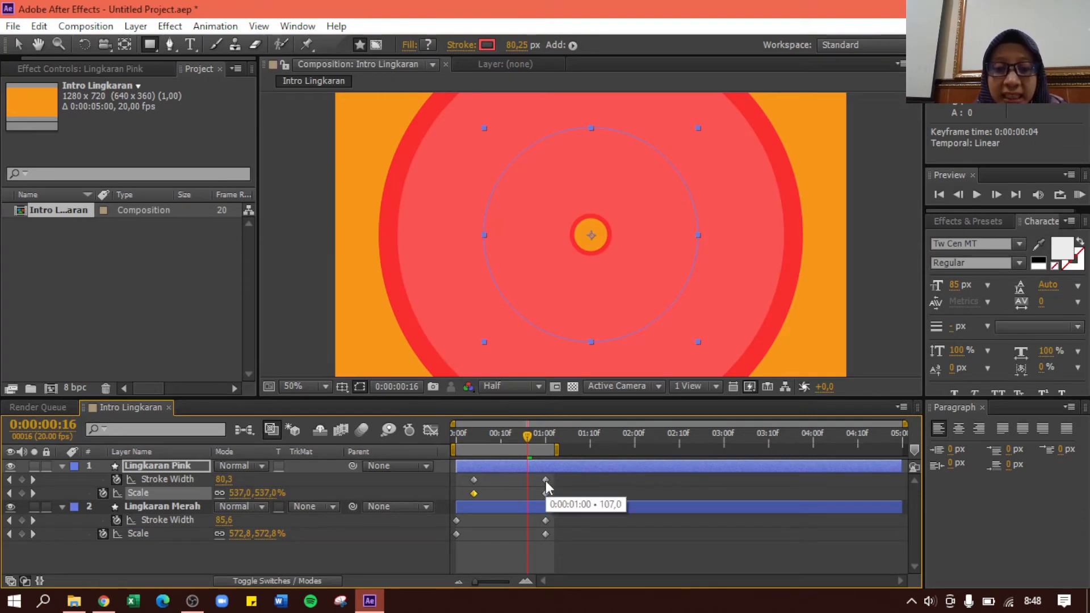
# Extend the work area so it runs from 0:00:00:00 to 0:00:01:15.
pyautogui.moveTo(552, 449); pyautogui.dragTo(584, 449)
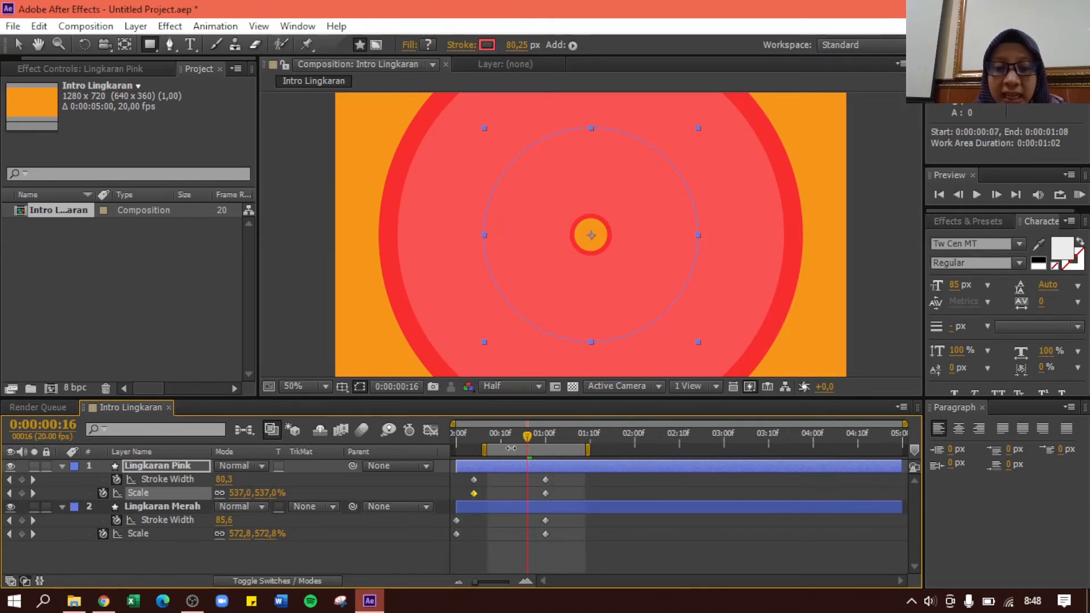
pyautogui.moveTo(484, 449); pyautogui.dragTo(453, 449)
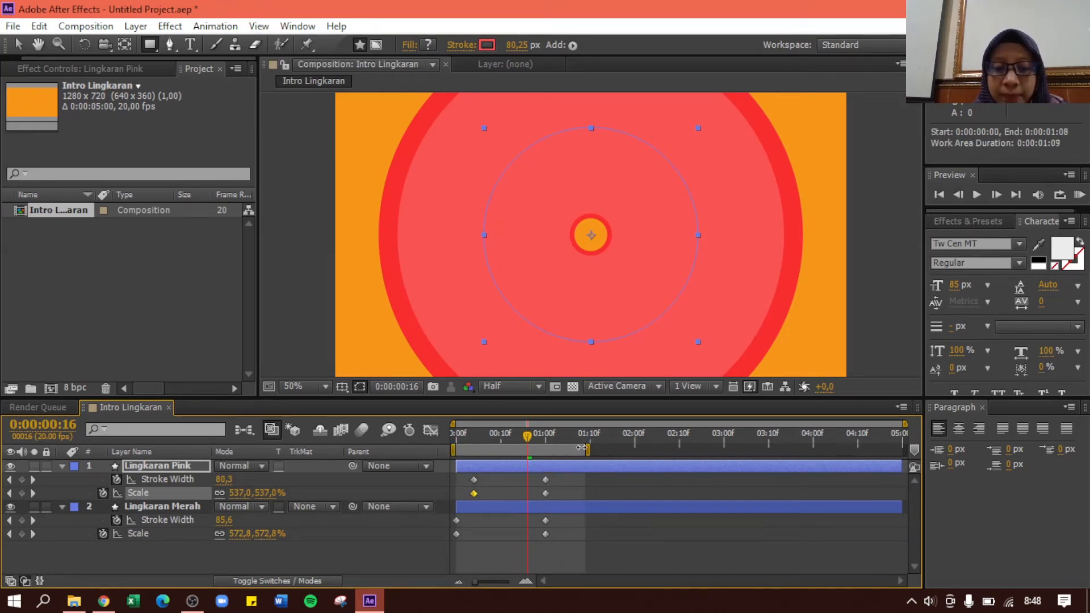
pyautogui.moveTo(580, 449); pyautogui.dragTo(612, 449)
pyautogui.moveTo(486, 449); pyautogui.dragTo(453, 449)
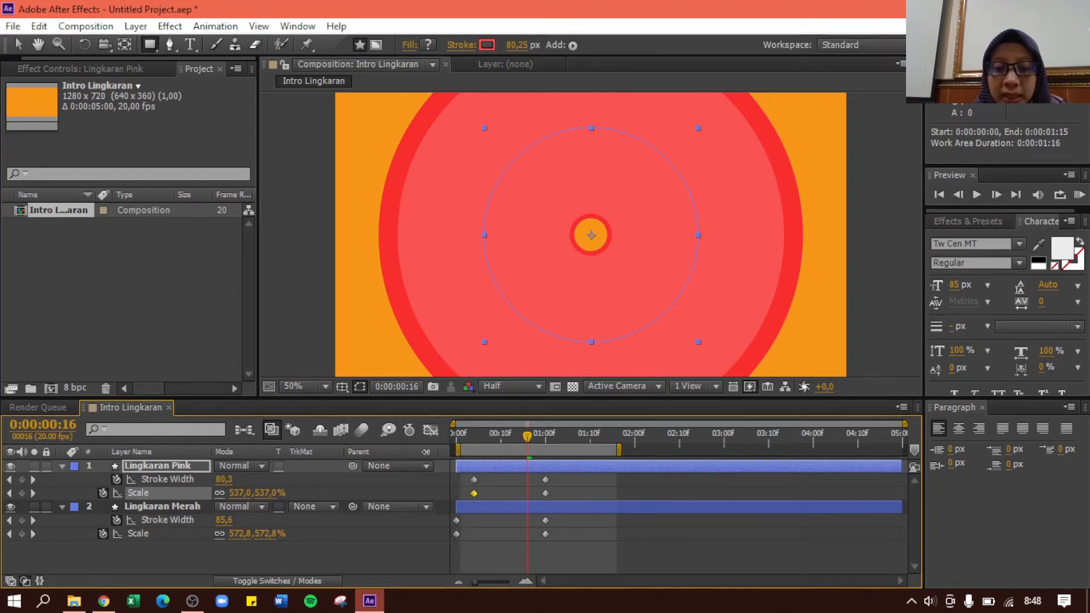
# Move the Lingkaran Pink layer's ending Stroke Width and Scale keyframes to 0:00:01:03.
pyautogui.moveTo(546, 479); pyautogui.dragTo(560, 481)
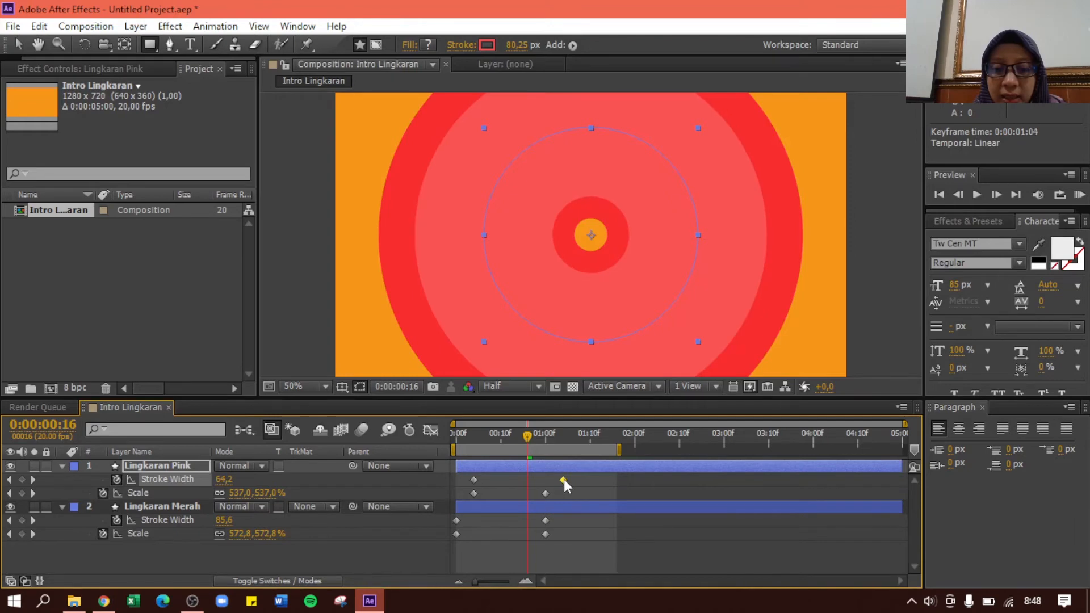
pyautogui.moveTo(548, 494); pyautogui.dragTo(559, 492)
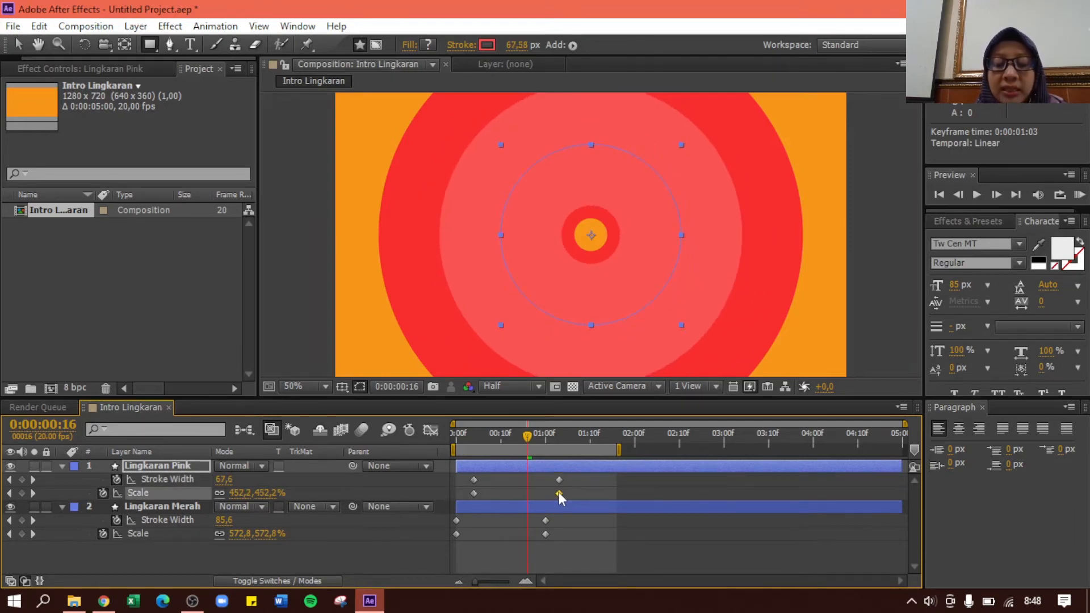
# Scrub through the timeline from 0:00:00:00 to 0:00:01:03 to check the staggered growth of both circles.
pyautogui.click(457, 436)
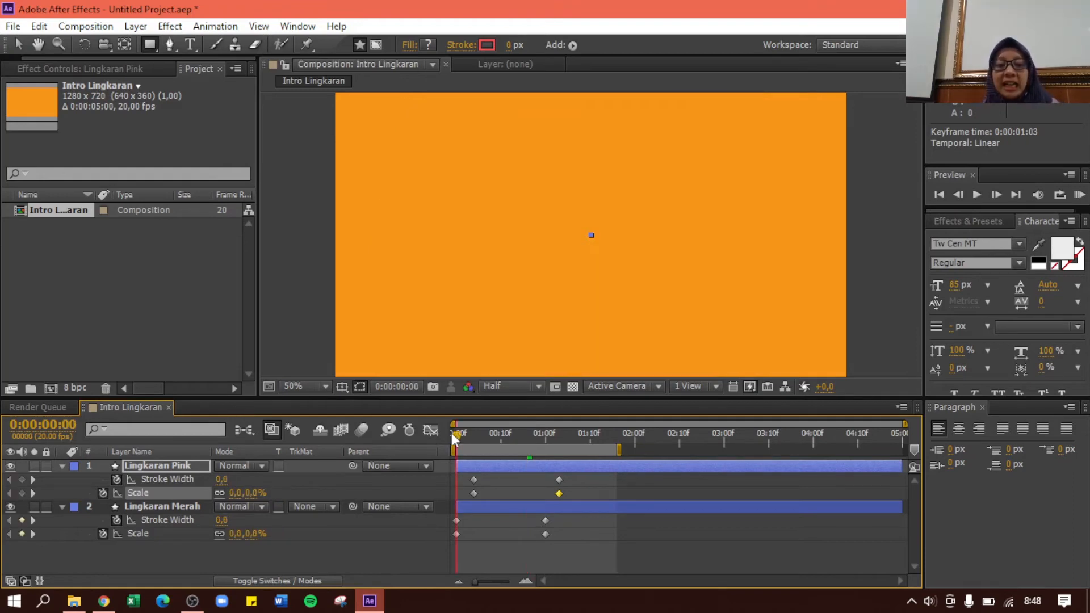
pyautogui.moveTo(453, 435); pyautogui.dragTo(474, 435)
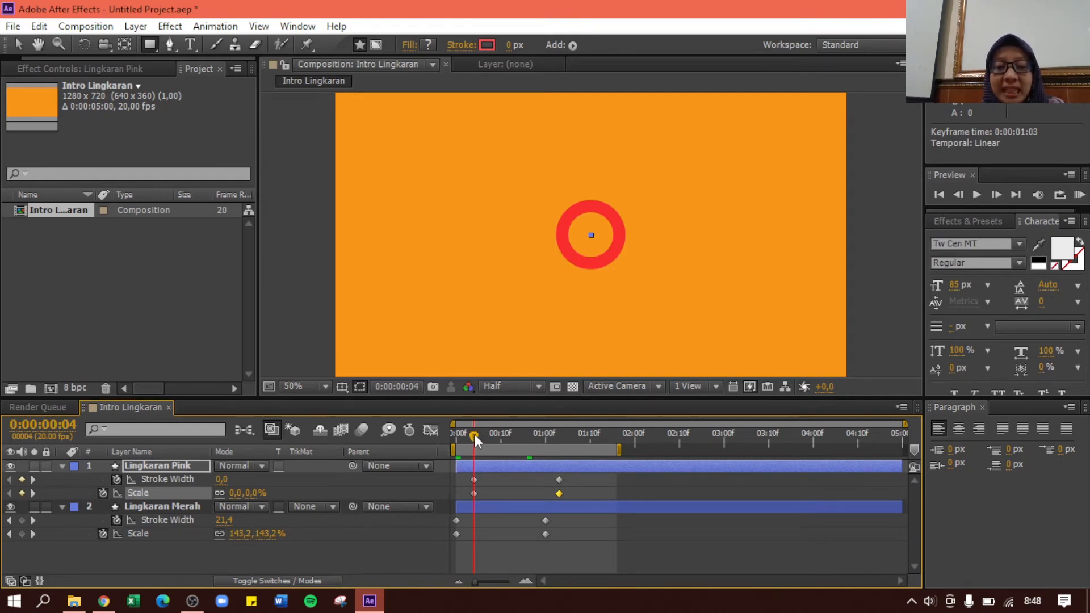
pyautogui.moveTo(477, 434); pyautogui.dragTo(477, 434)
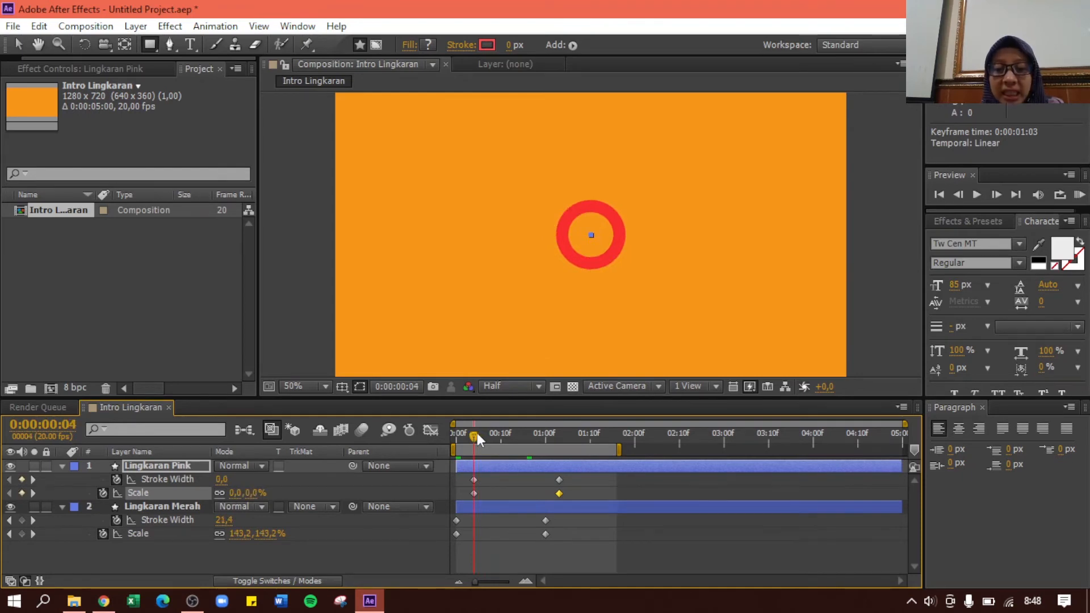
pyautogui.moveTo(477, 432); pyautogui.dragTo(495, 438)
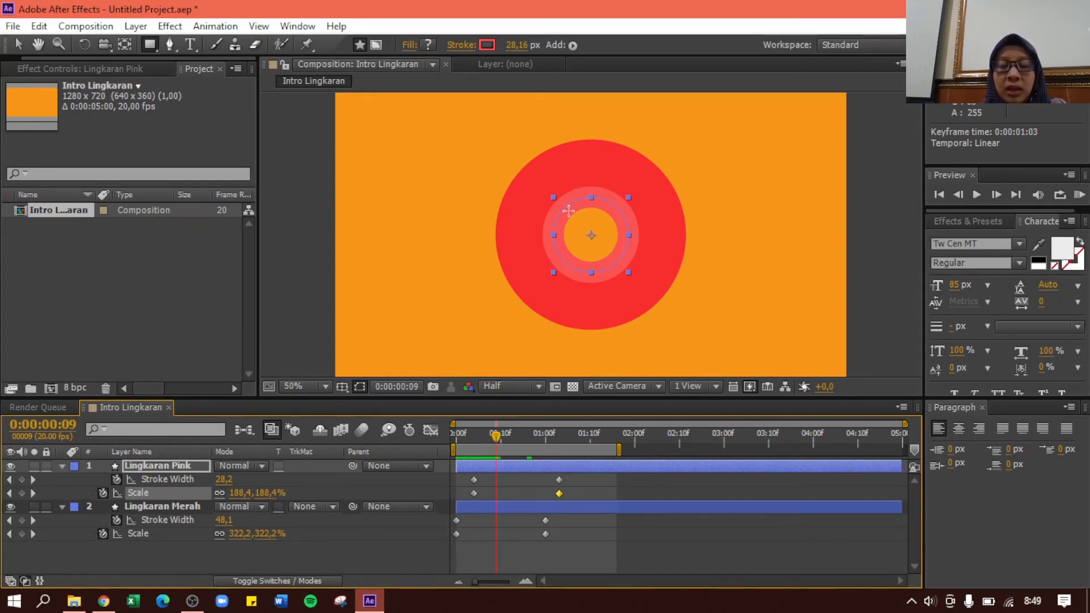
pyautogui.click(498, 434)
pyautogui.moveTo(505, 434); pyautogui.dragTo(560, 430)
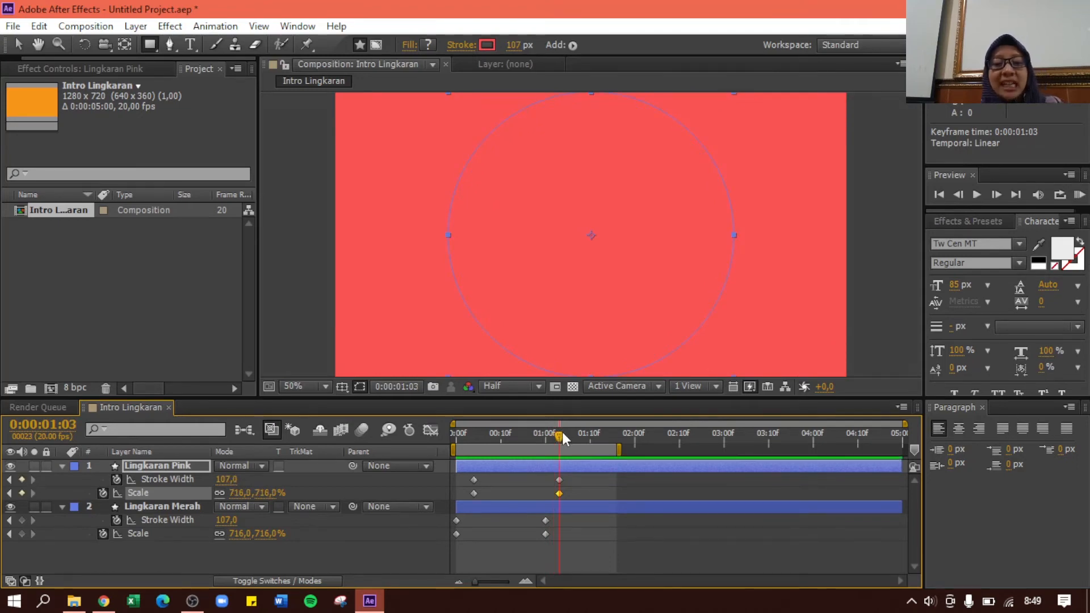
# Copy the Lingkaran Pink layer, paste a duplicate above it and show the duplicate's keyframed properties.
pyautogui.click(172, 467)
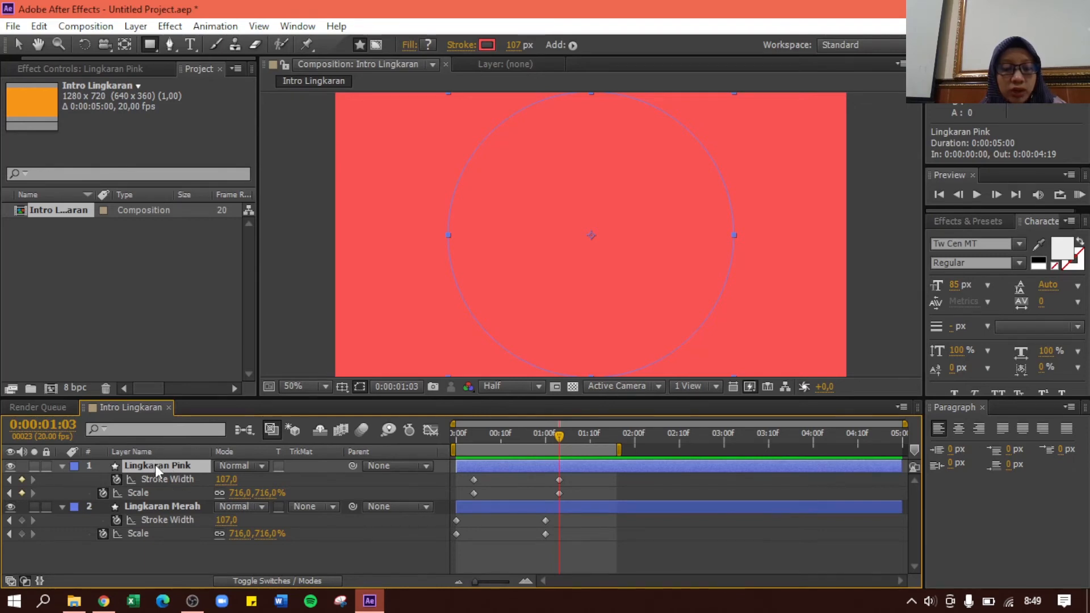
pyautogui.click(155, 552)
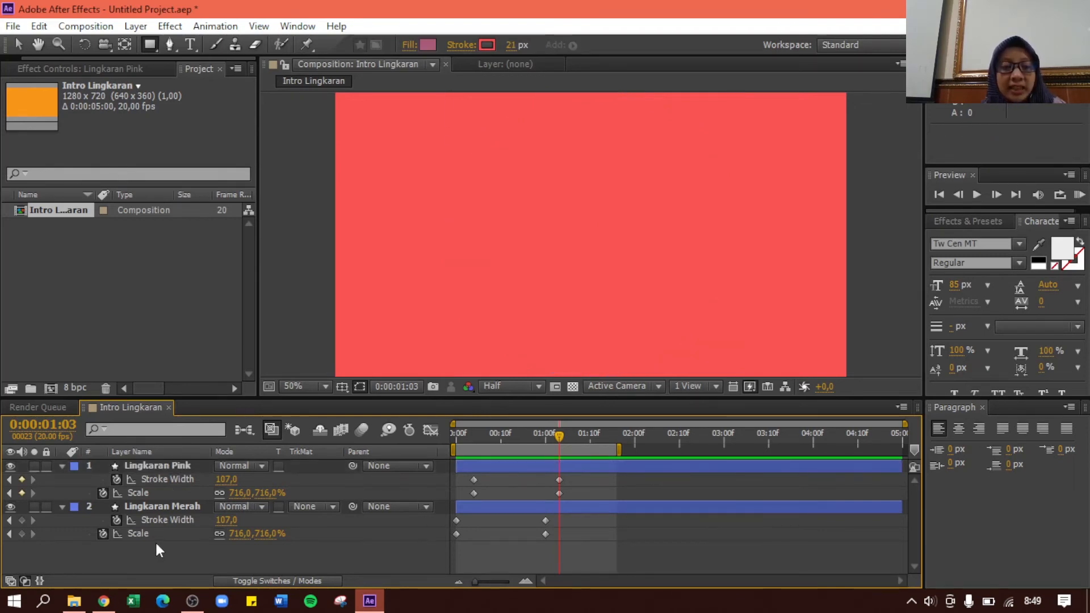
pyautogui.hotkey('ctrl', 'v')
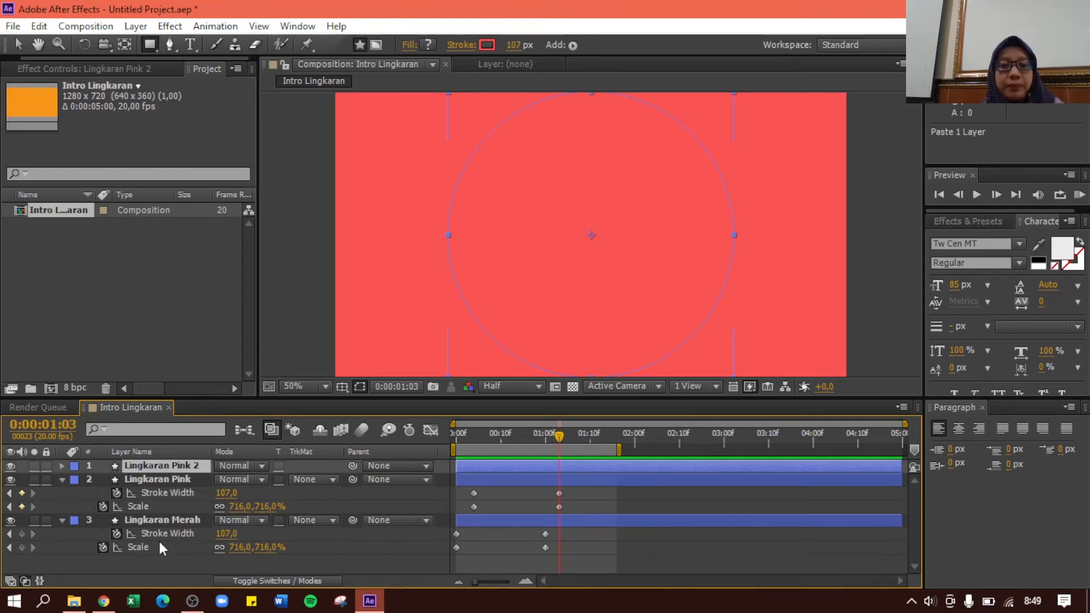
pyautogui.click(162, 478)
pyautogui.click(166, 466)
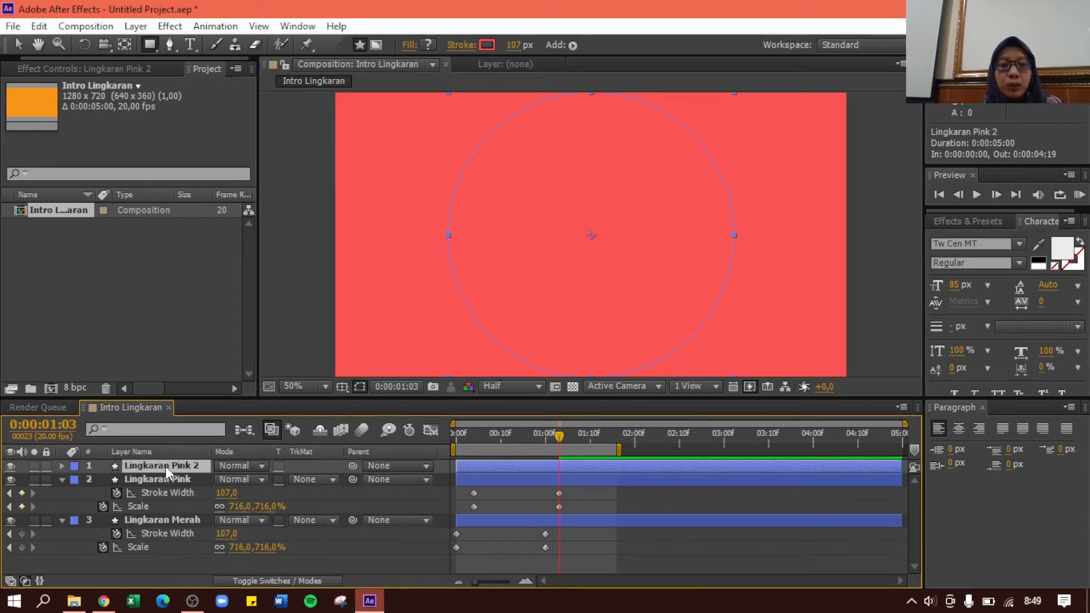
pyautogui.press('u')
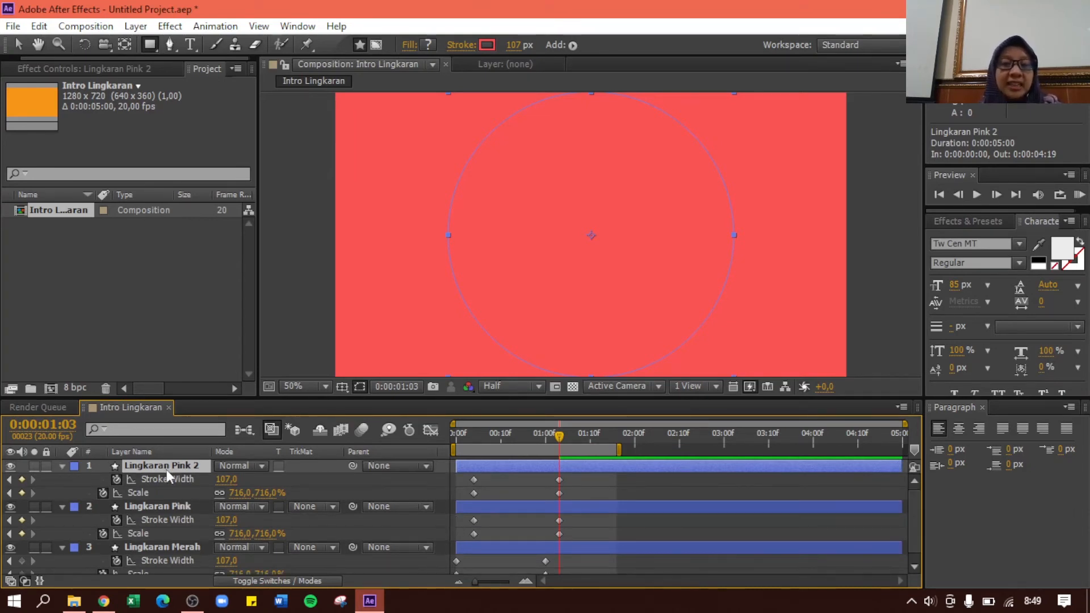
# Rename the duplicated Lingkaran Pink 2 layer as Lingkaran Pink Putih.
pyautogui.press('Return')
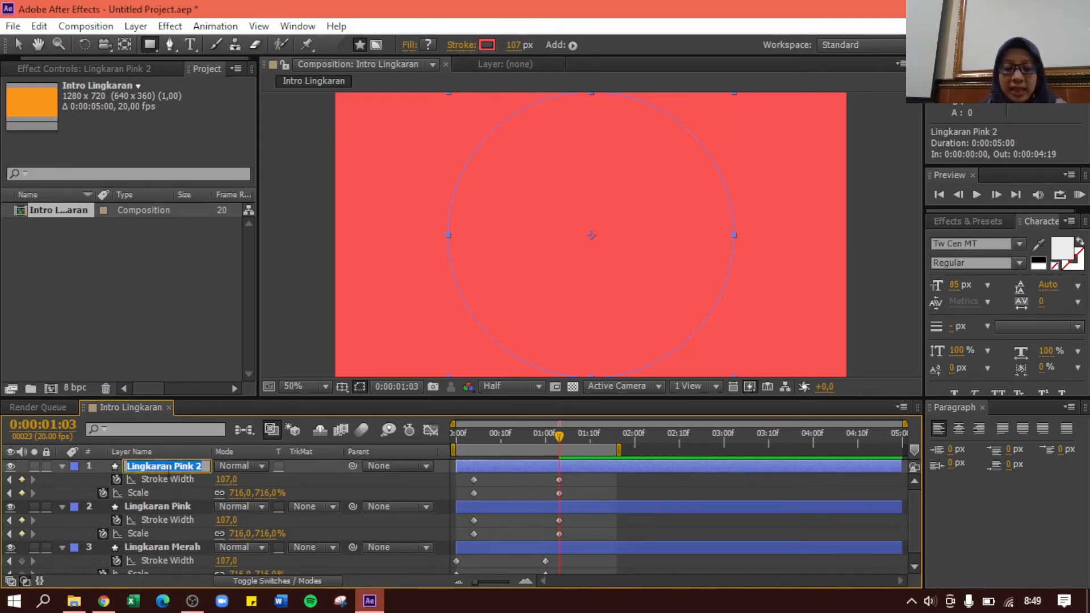
pyautogui.write('Lingkaran')
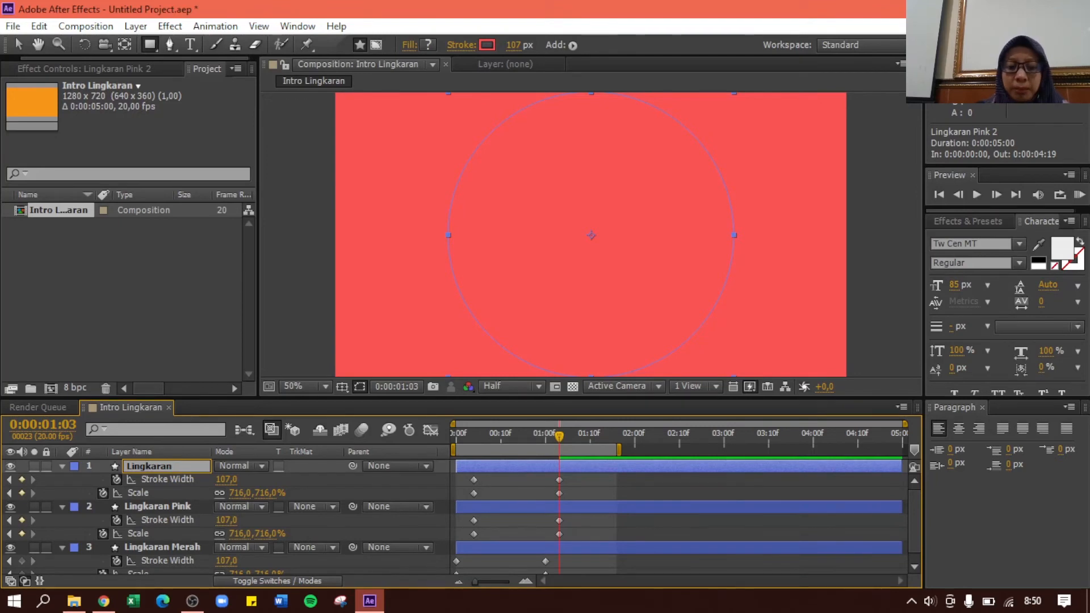
pyautogui.write(' Pi')
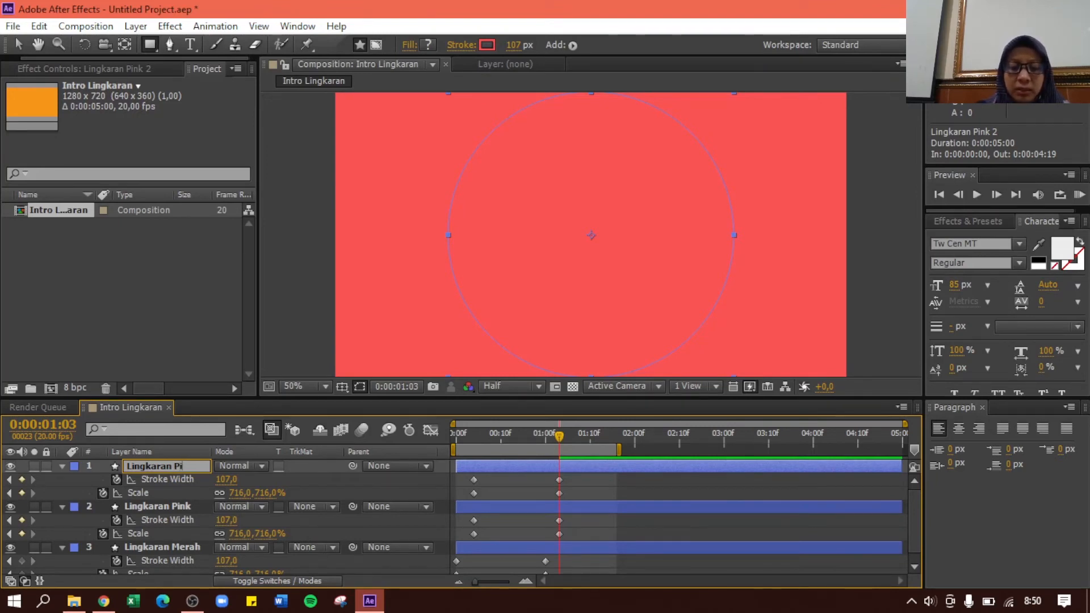
pyautogui.write('nk Putih')
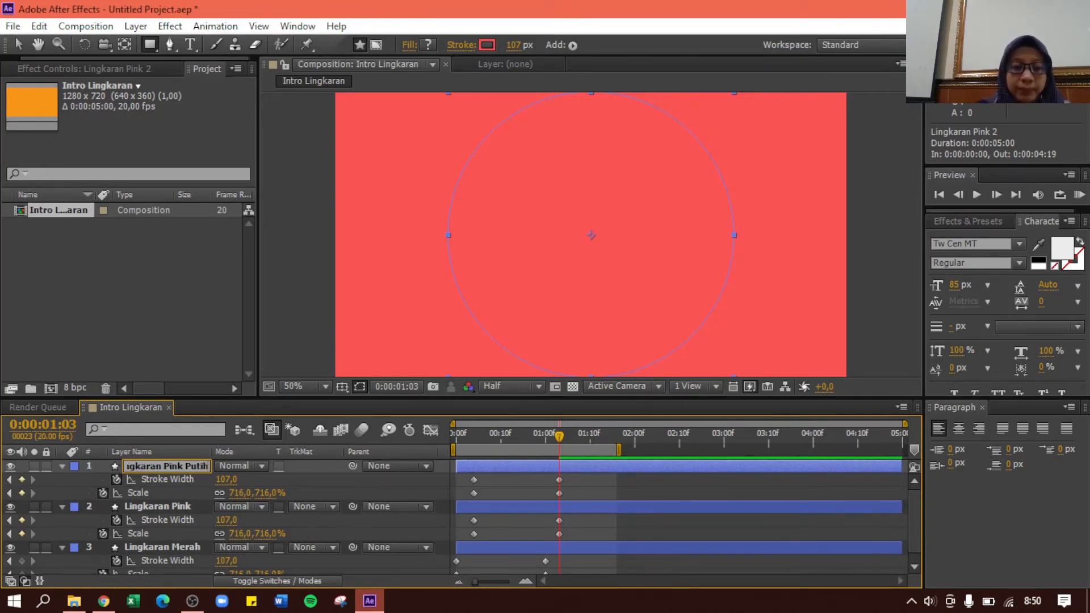
pyautogui.press('Return')
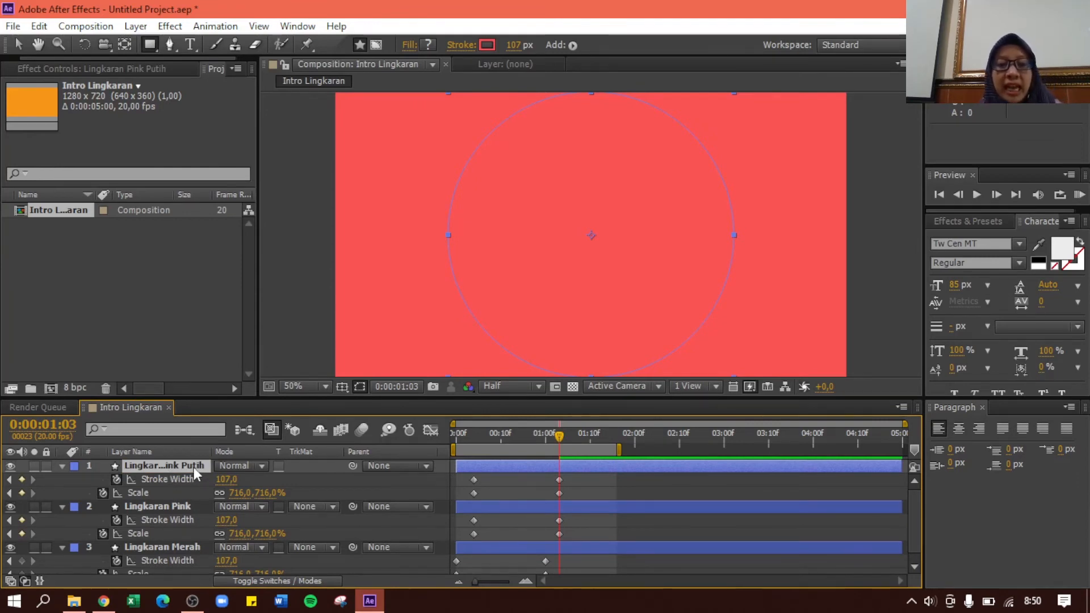
# Set the Lingkaran Pink Putih layer's stroke color to the lighter pink F78080.
pyautogui.click(483, 46)
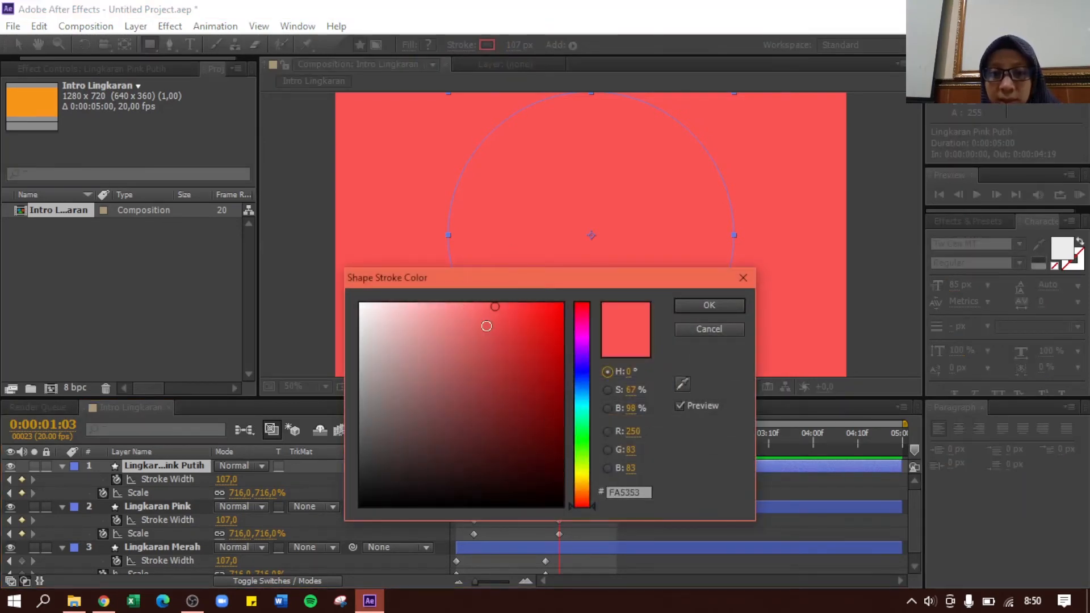
pyautogui.click(465, 312)
pyautogui.moveTo(465, 312); pyautogui.dragTo(458, 308)
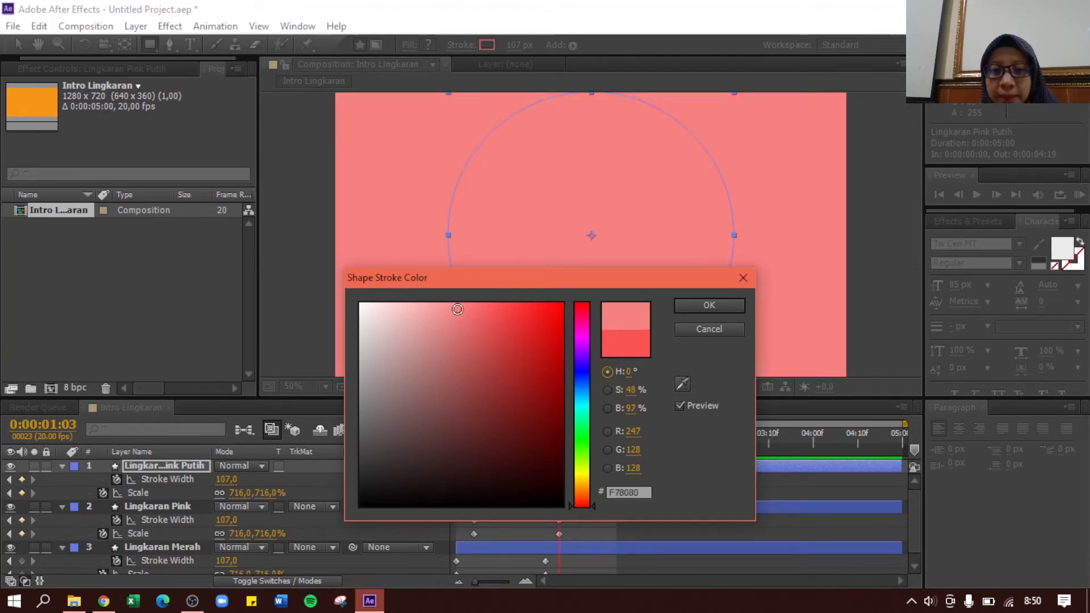
pyautogui.click(683, 306)
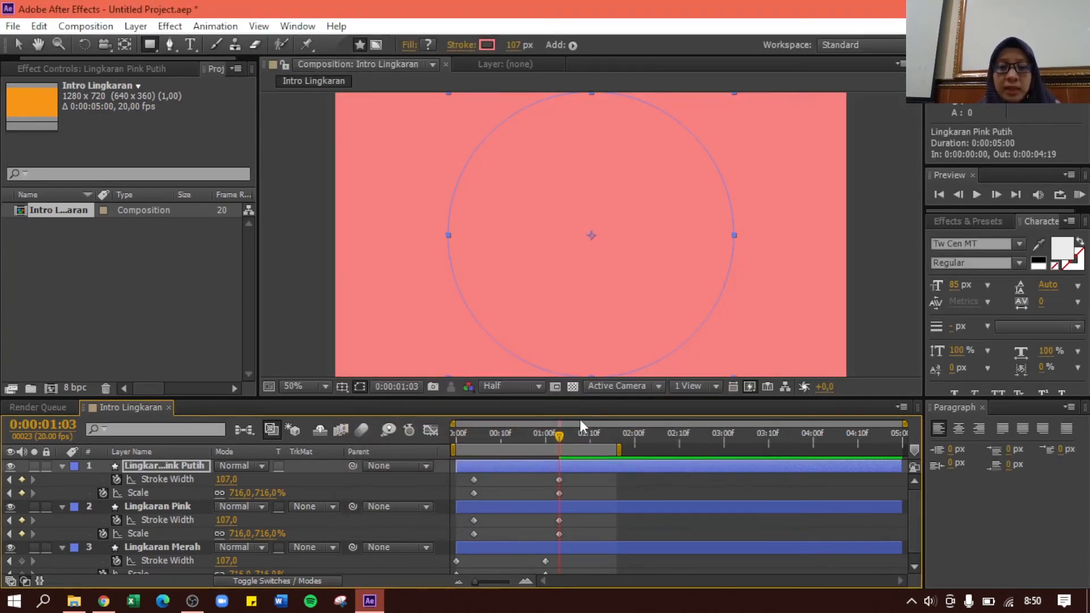
# Move the Lingkaran Pink Putih layer's starting Stroke Width and Scale keyframes to 0:00:00:08.
pyautogui.click(474, 480)
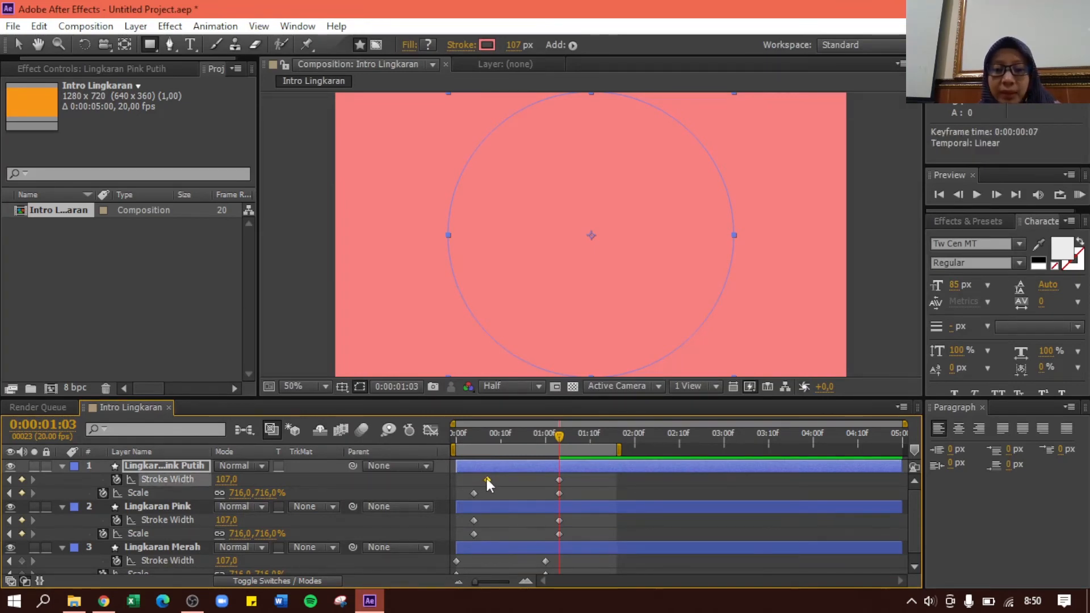
pyautogui.moveTo(474, 493); pyautogui.dragTo(492, 494)
pyautogui.click(488, 480)
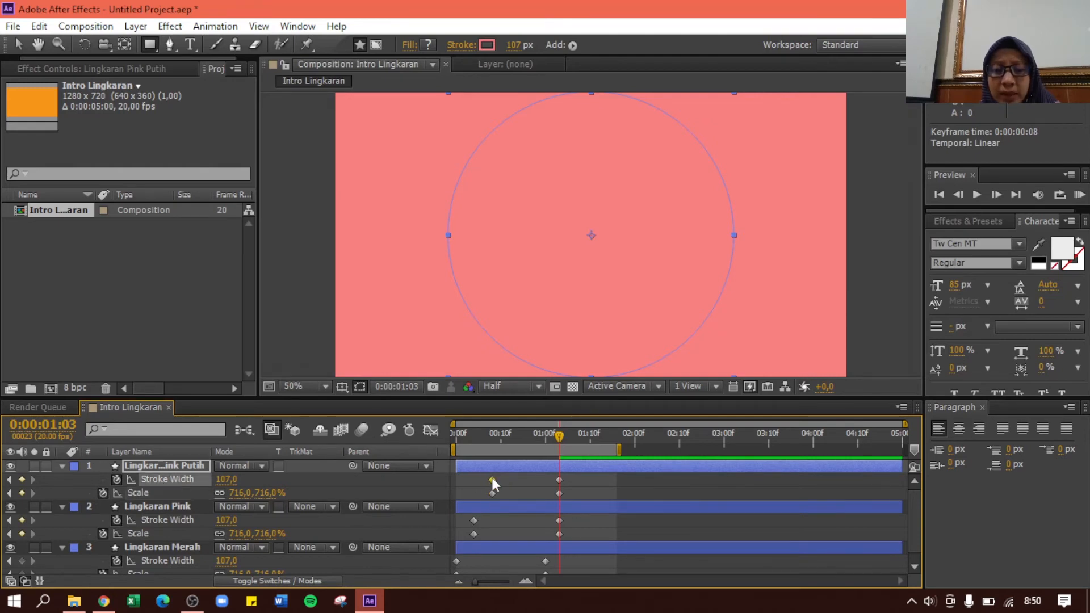
# Move the Lingkaran Pink Putih layer's ending Stroke Width and Scale keyframes to 0:00:01:06, and scrub from 0:00:00:00 to check the growth.
pyautogui.moveTo(560, 480); pyautogui.dragTo(577, 480)
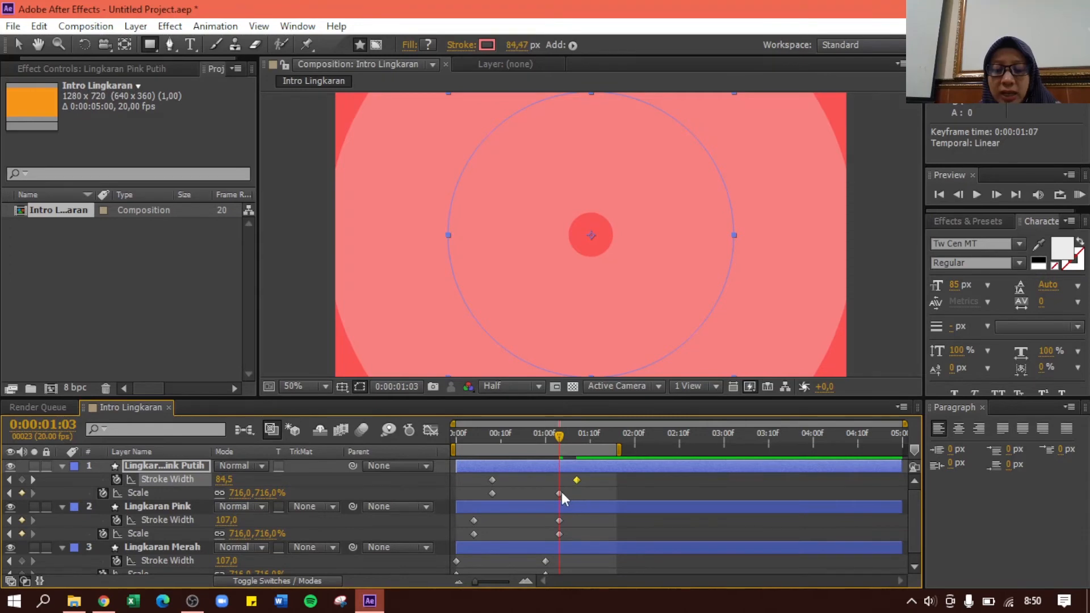
pyautogui.moveTo(559, 493)
pyautogui.mouseDown()
pyautogui.moveTo(577, 493)
pyautogui.moveTo(573, 478)
pyautogui.moveTo(570, 492)
pyautogui.mouseUp()
pyautogui.click(577, 480)
pyautogui.click(575, 491)
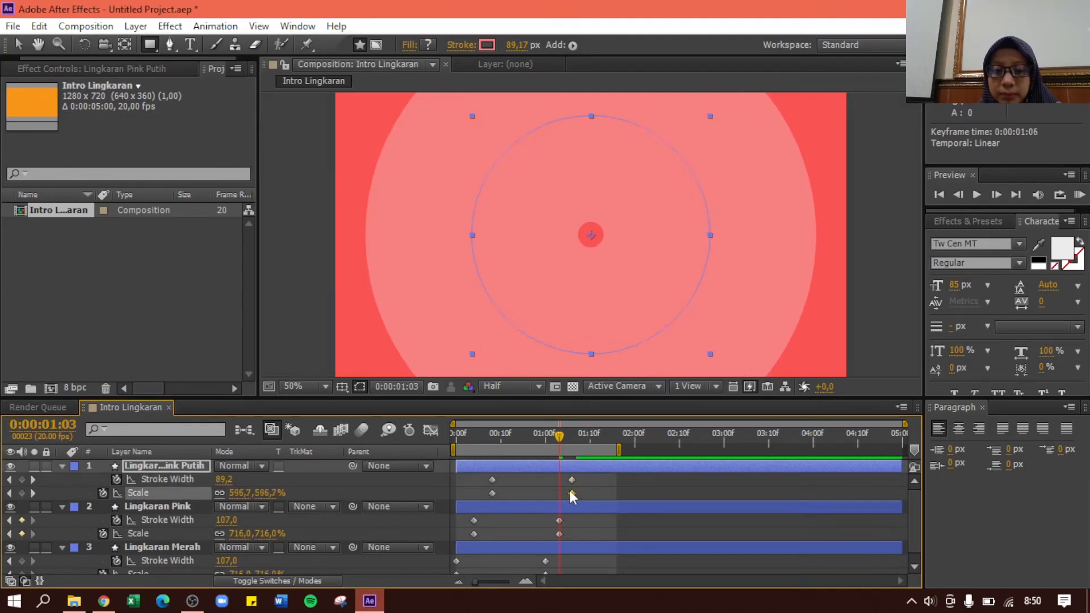
pyautogui.click(457, 433)
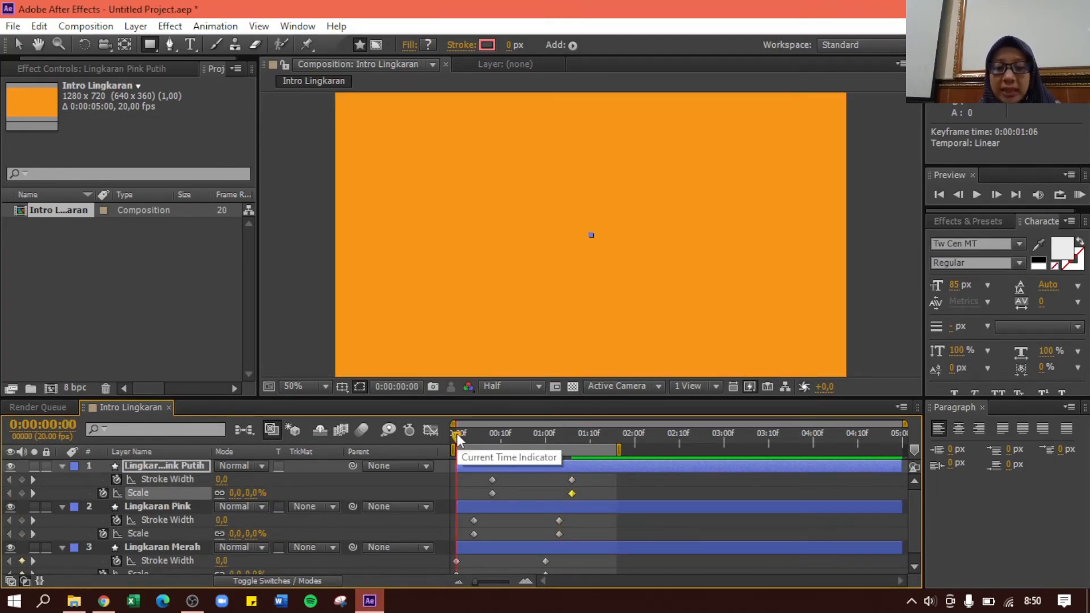
pyautogui.moveTo(457, 433); pyautogui.dragTo(572, 444)
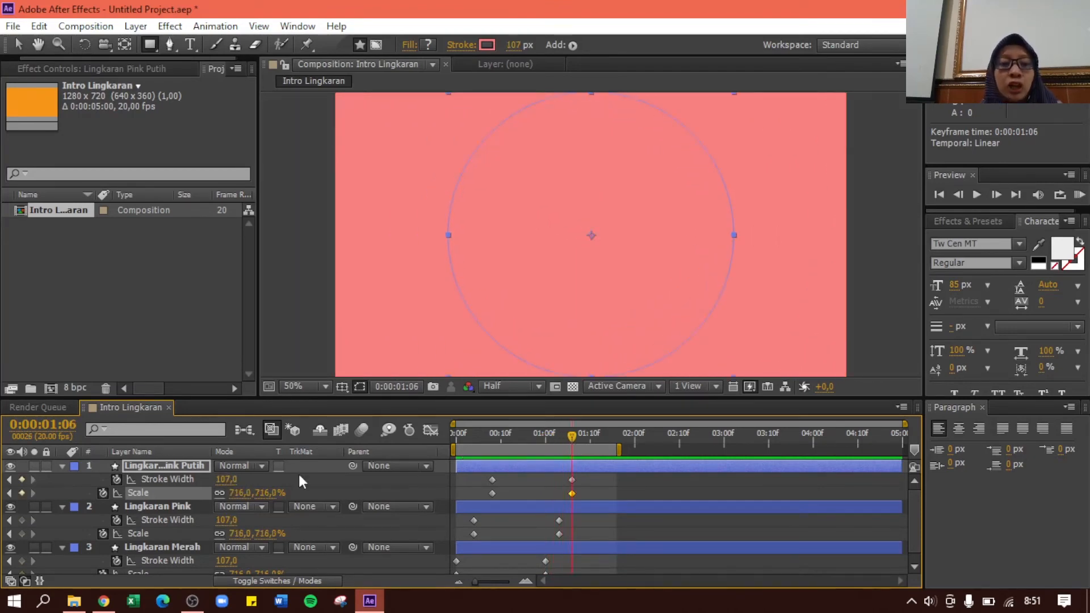
# Copy the Lingkaran Pink Putih layer and paste a duplicate above it.
pyautogui.click(148, 467)
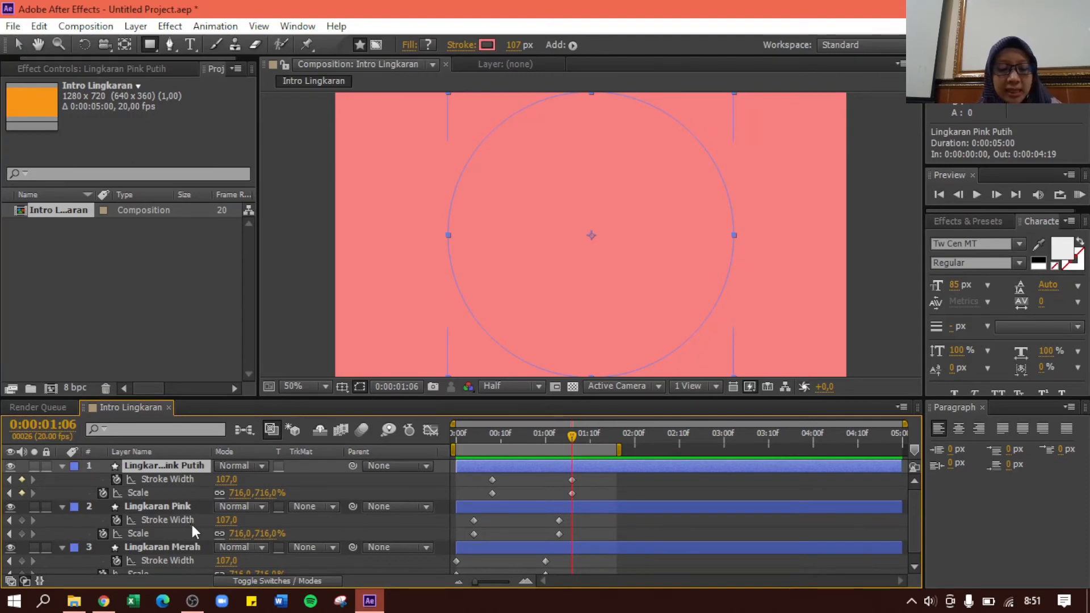
pyautogui.hotkey('ctrl', 'c')
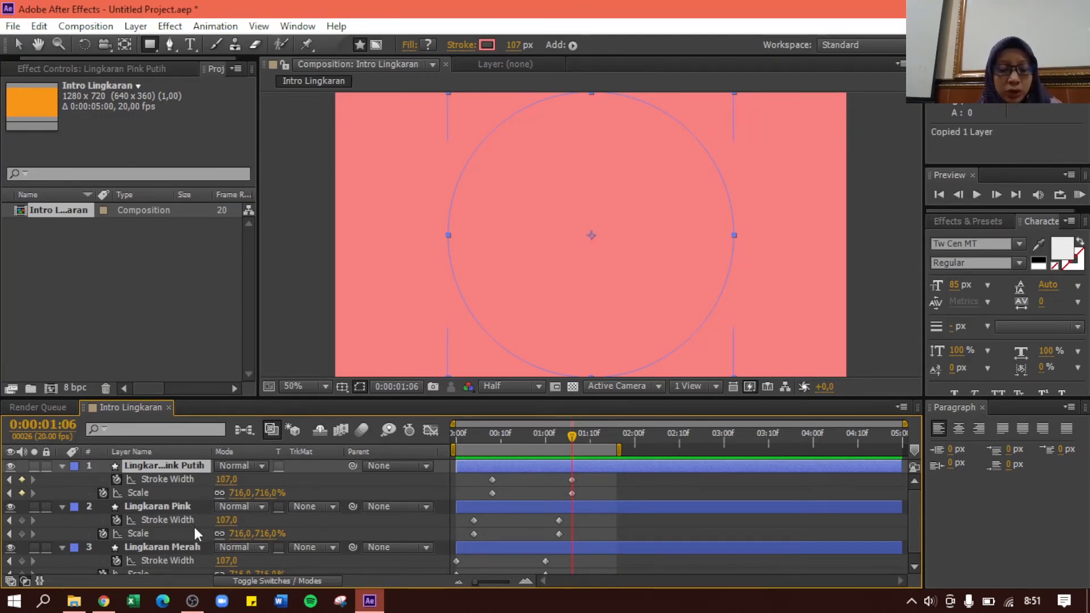
pyautogui.hotkey('ctrl', 'v')
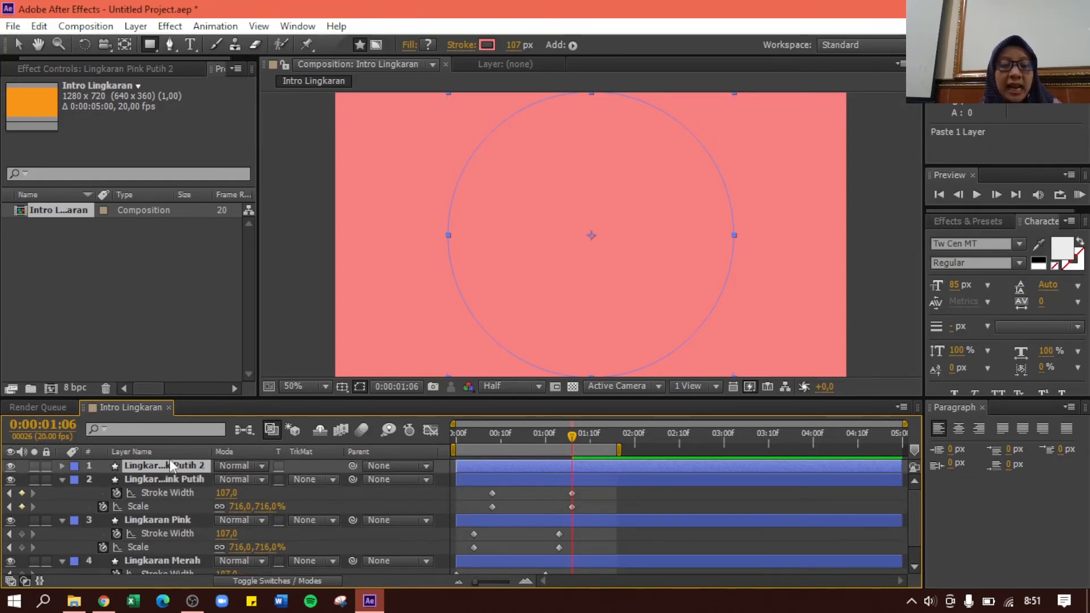
# Rename the duplicated Lingkaran Pink Putih 2 layer as Lingkaran Putih and show its keyframed properties.
pyautogui.click(167, 468)
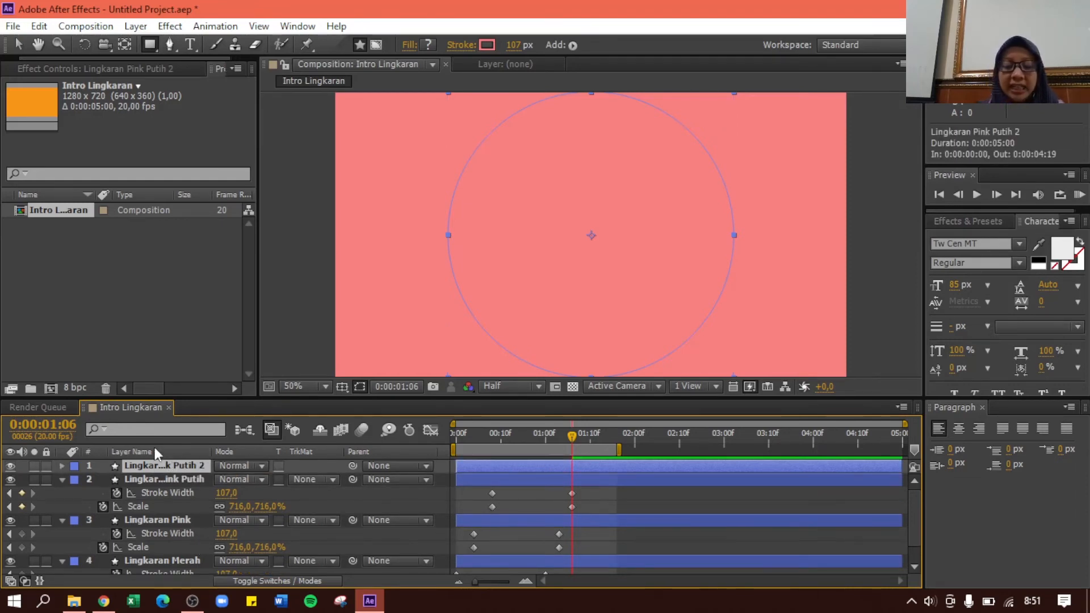
pyautogui.press('Return')
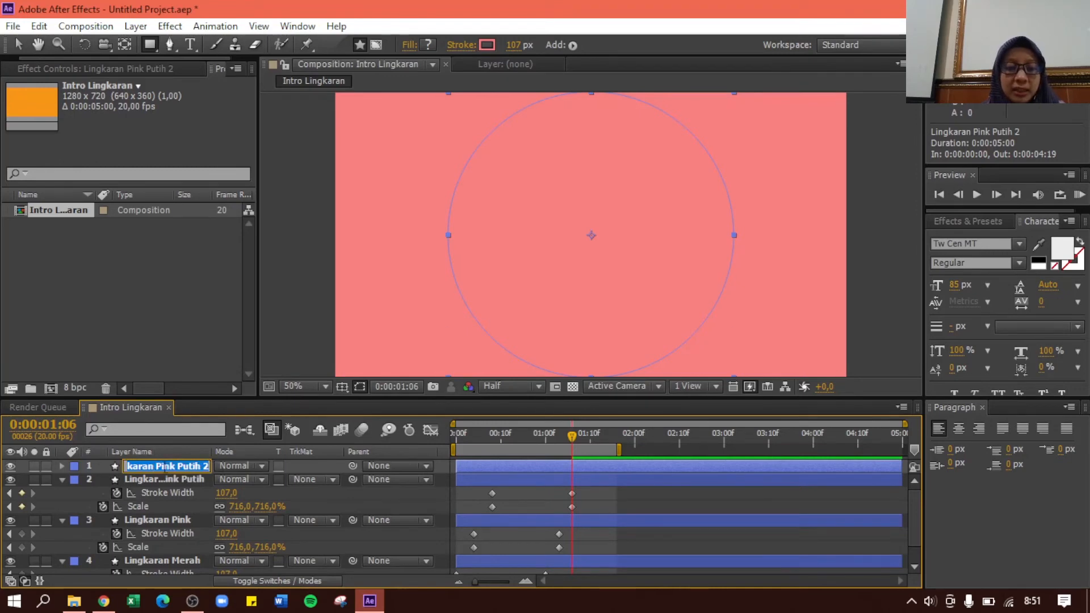
pyautogui.click(164, 465)
pyautogui.moveTo(157, 466); pyautogui.dragTo(216, 471)
pyautogui.write('Putih')
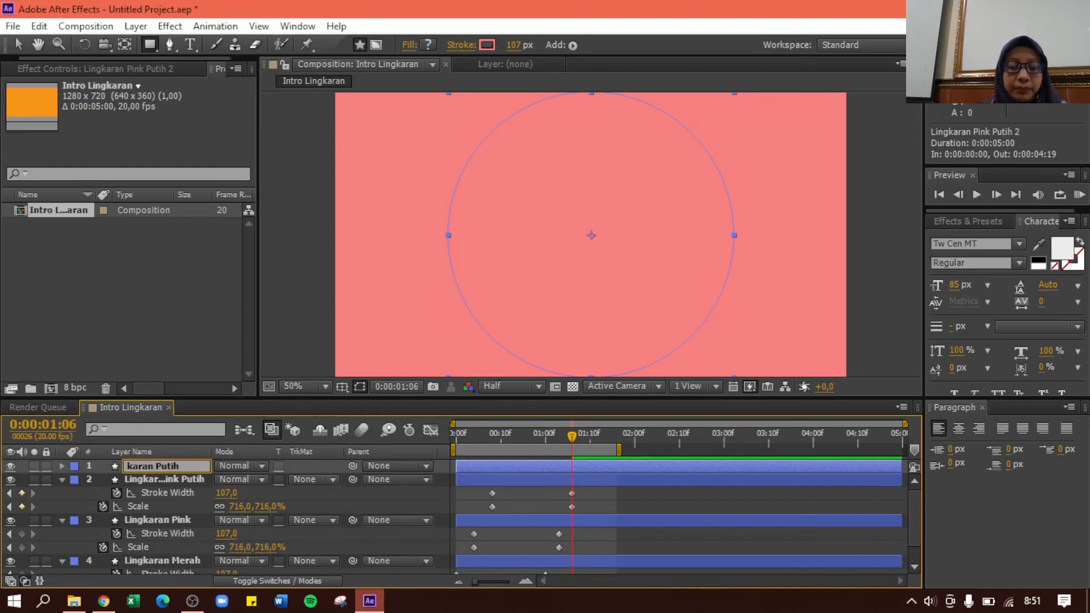
pyautogui.press('Return')
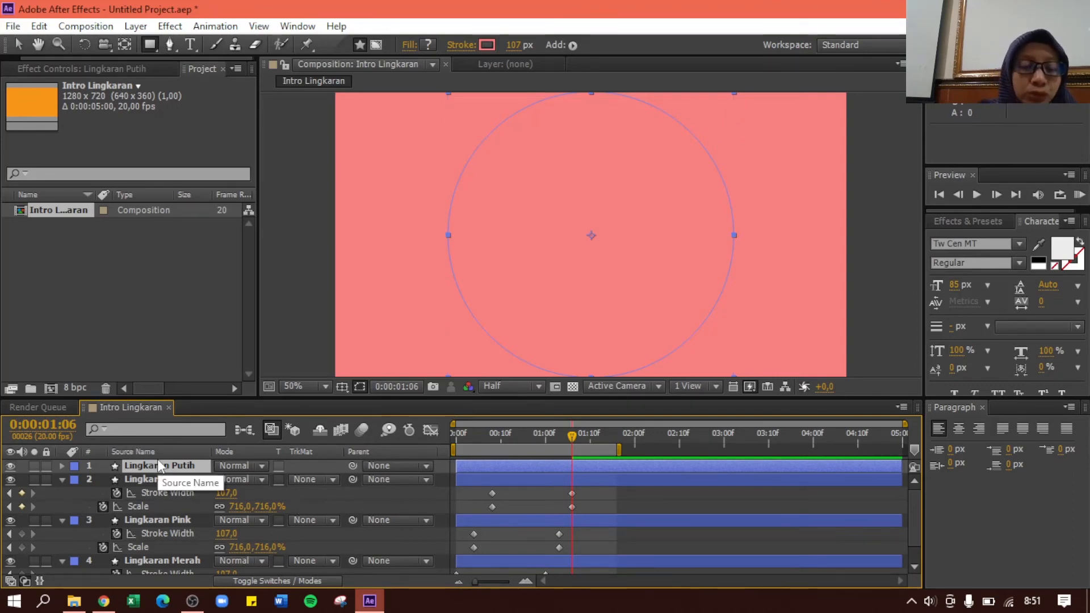
pyautogui.press('u')
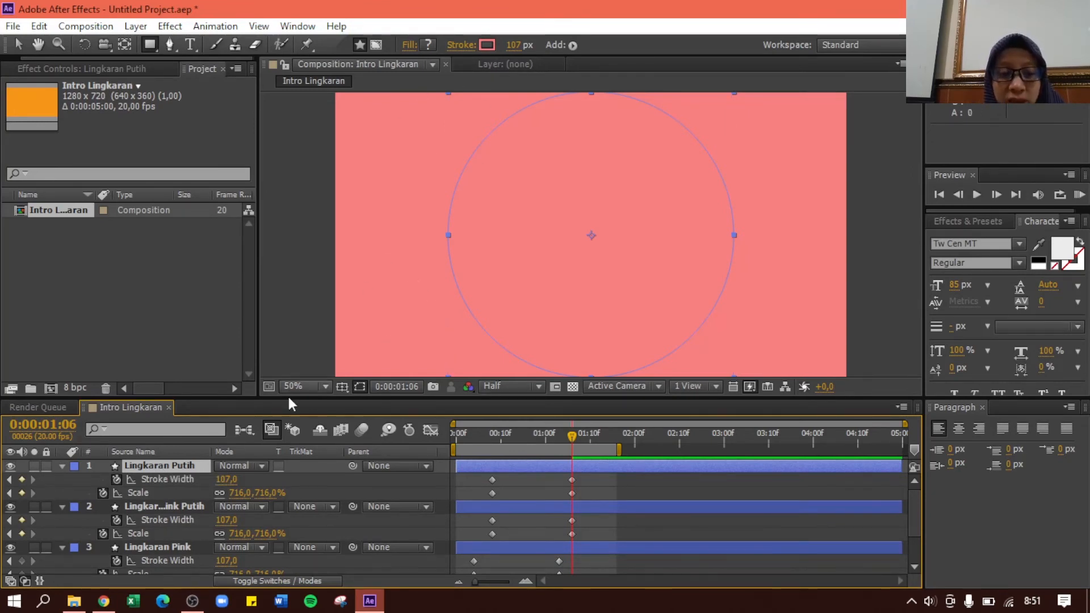
# Set the Lingkaran Putih layer's stroke color to the near-white F4E8E8.
pyautogui.click(163, 502)
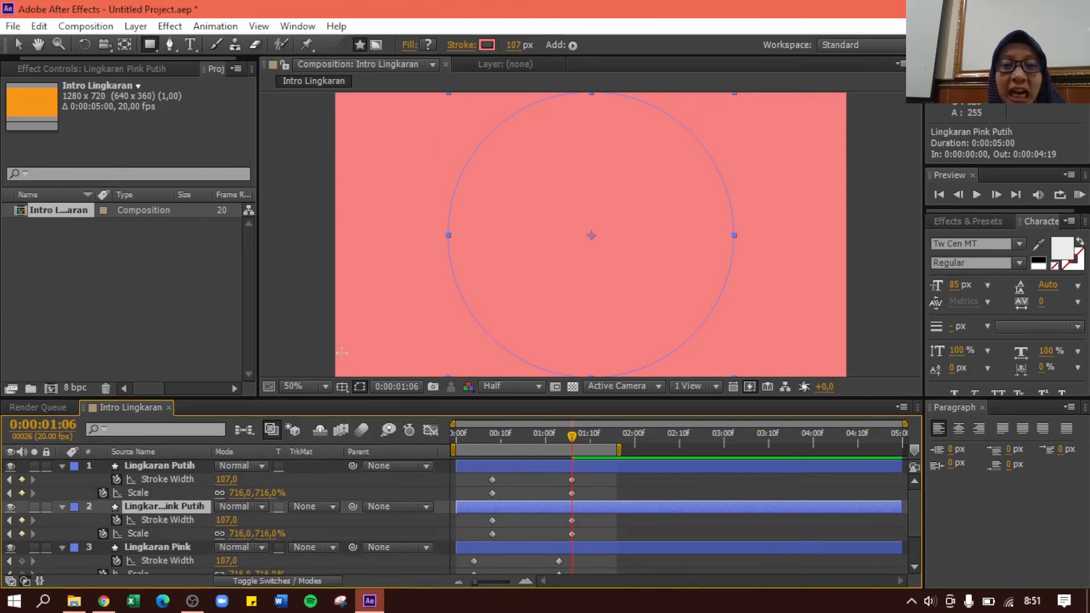
pyautogui.click(168, 467)
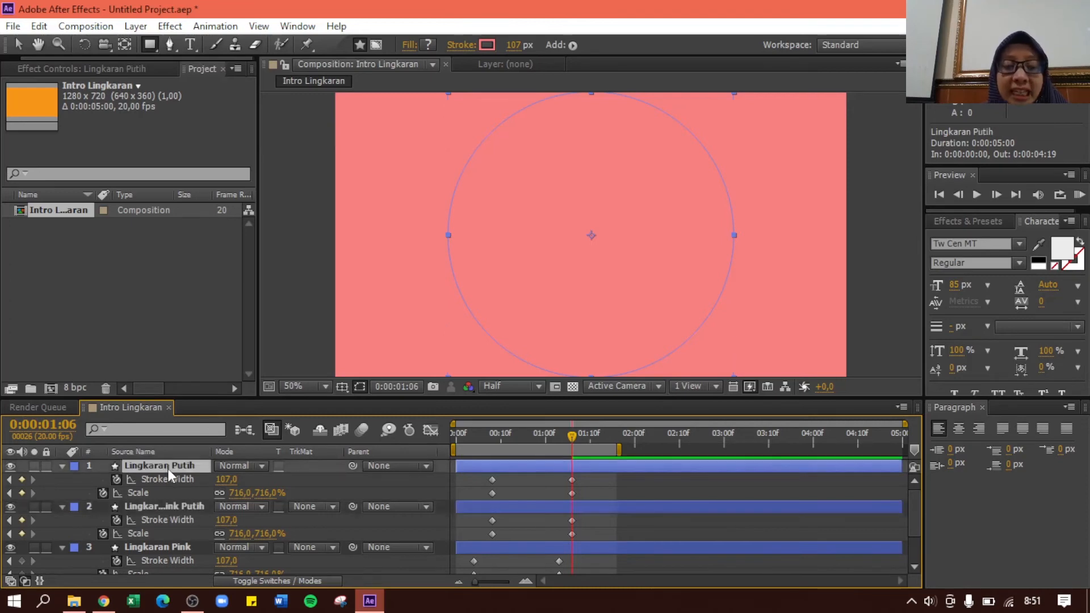
pyautogui.click(487, 48)
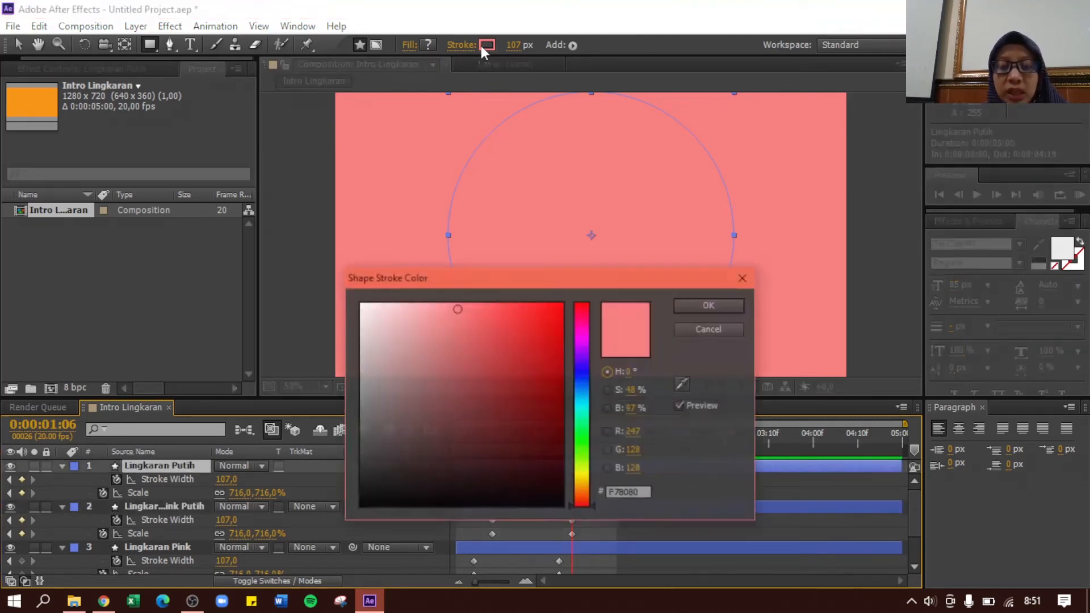
pyautogui.click(417, 309)
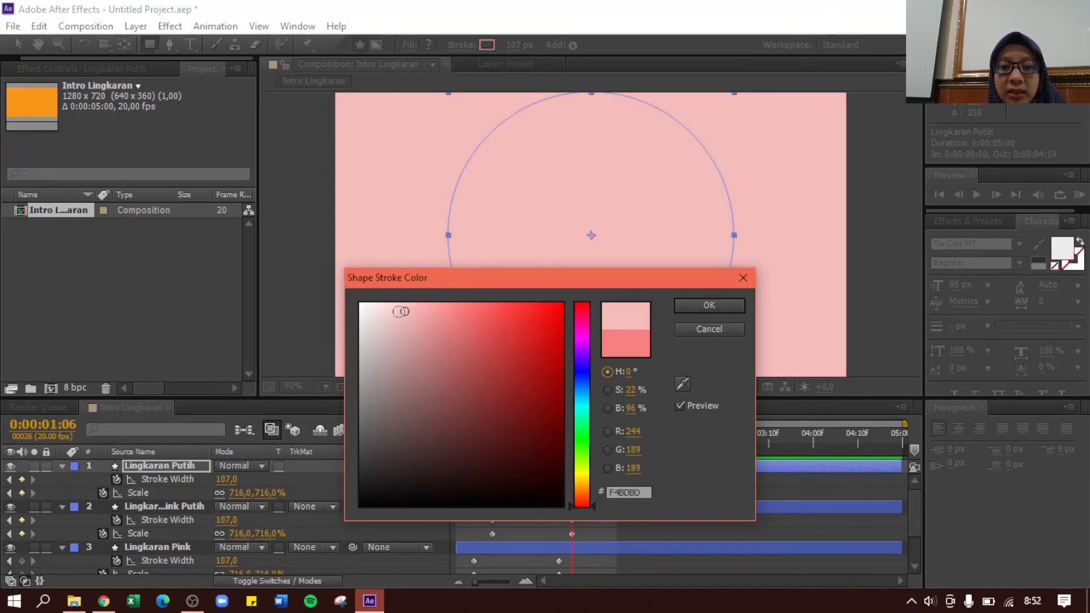
pyautogui.click(398, 312)
pyautogui.click(382, 311)
pyautogui.click(369, 311)
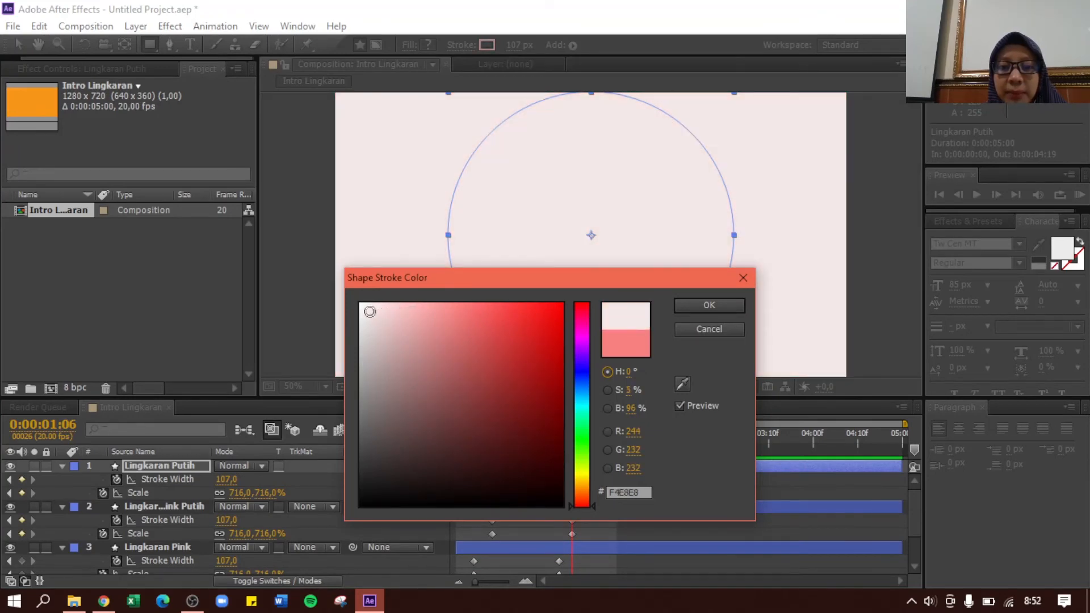
pyautogui.click(688, 307)
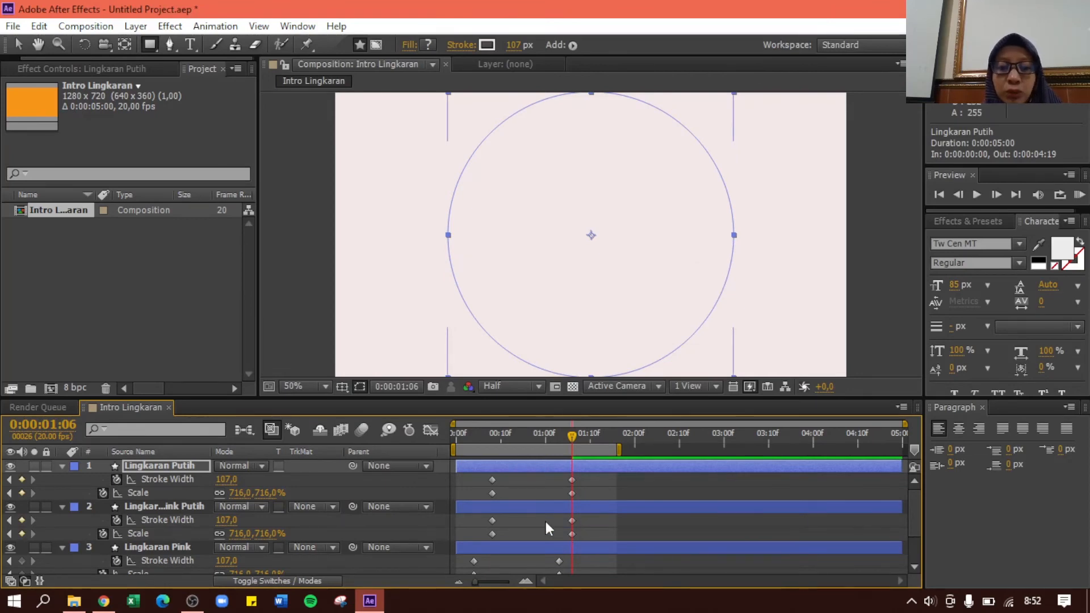
# Move Lingkaran Putih's starting Stroke Width and Scale keyframes to 0:00:00:12 and the ending ones to 0:00:01:09, and preview the animation from the start.
pyautogui.moveTo(491, 479); pyautogui.dragTo(496, 494)
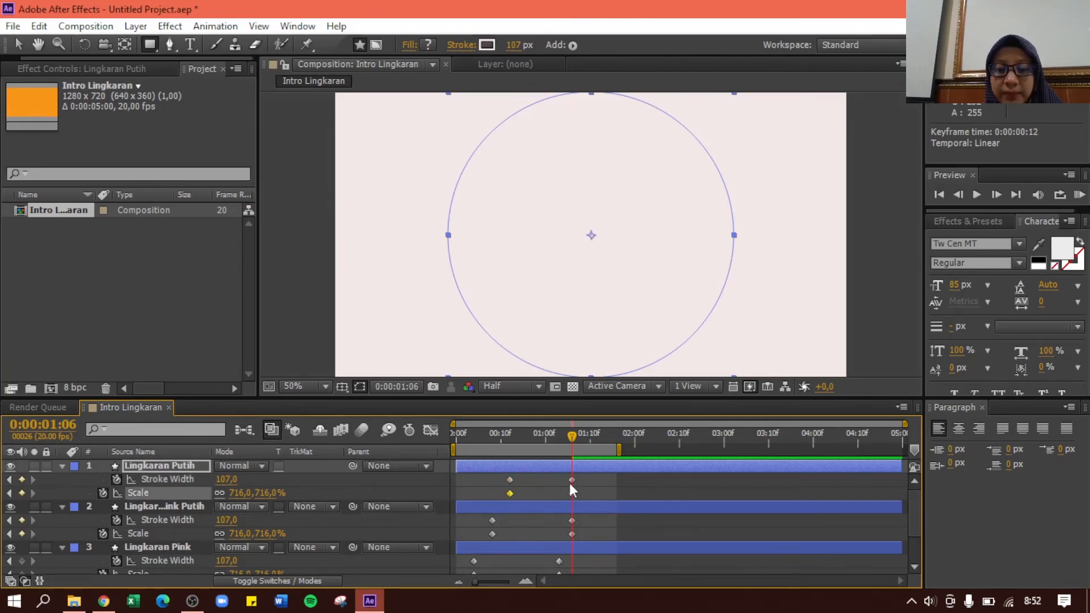
pyautogui.moveTo(571, 480)
pyautogui.mouseDown()
pyautogui.moveTo(587, 480)
pyautogui.moveTo(585, 491)
pyautogui.mouseUp()
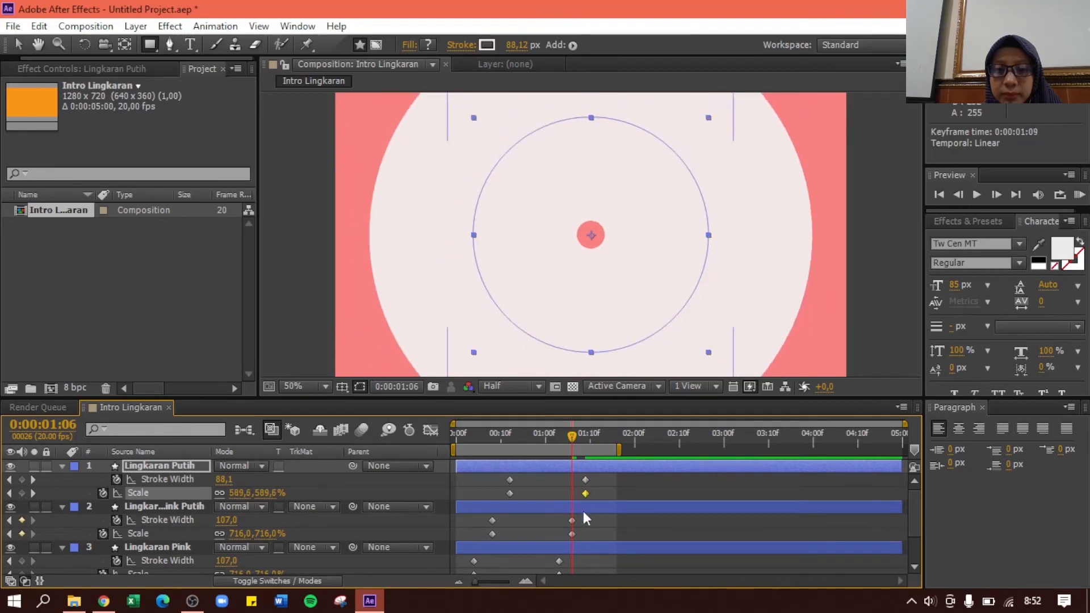
pyautogui.click(456, 438)
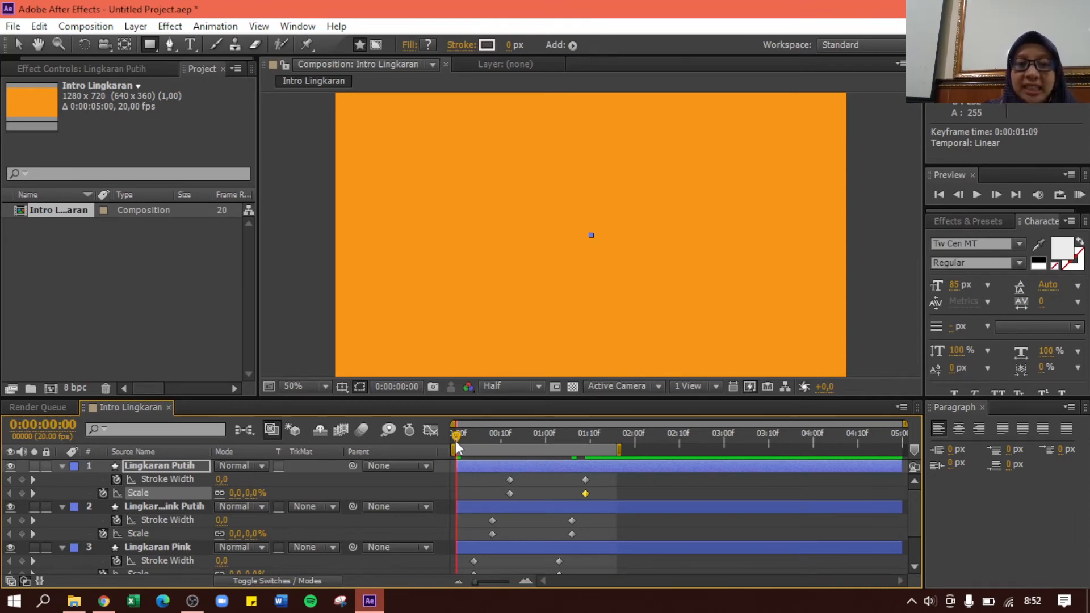
pyautogui.press('space')
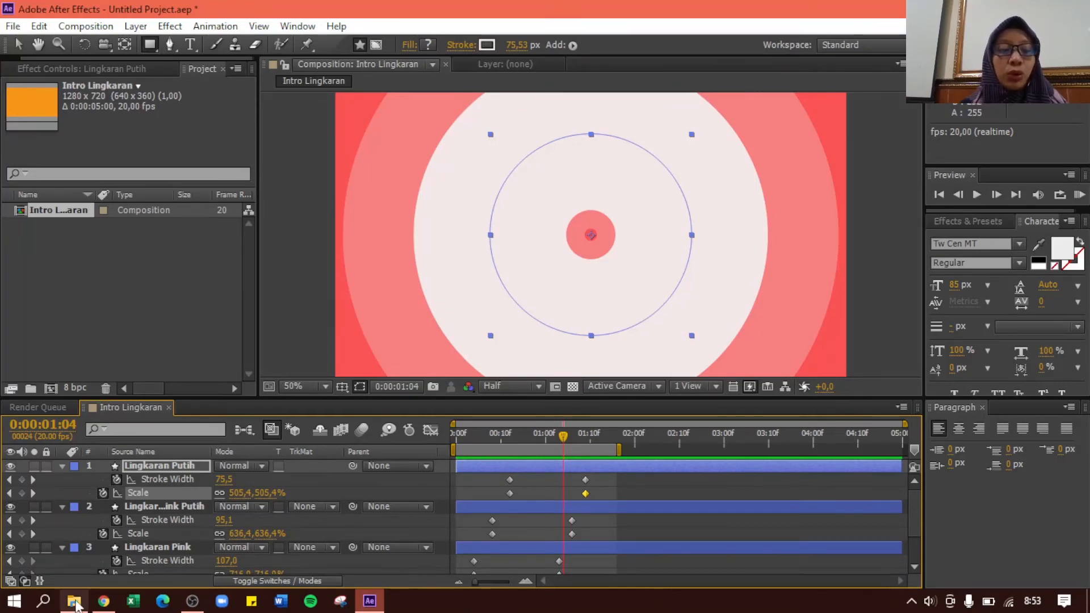
# Import the LOGO UNIVERSITAS DUTA BANGSA SURAKARTA.png file from the Aplikasi Multimedia folder into the project.
pyautogui.moveTo(75, 605)
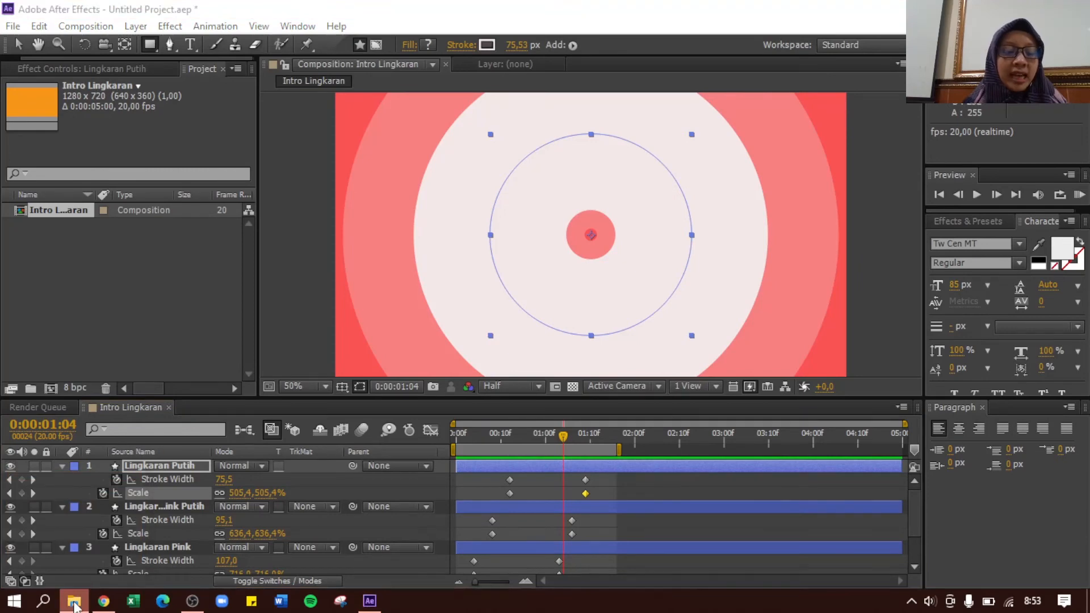
pyautogui.rightClick(75, 603)
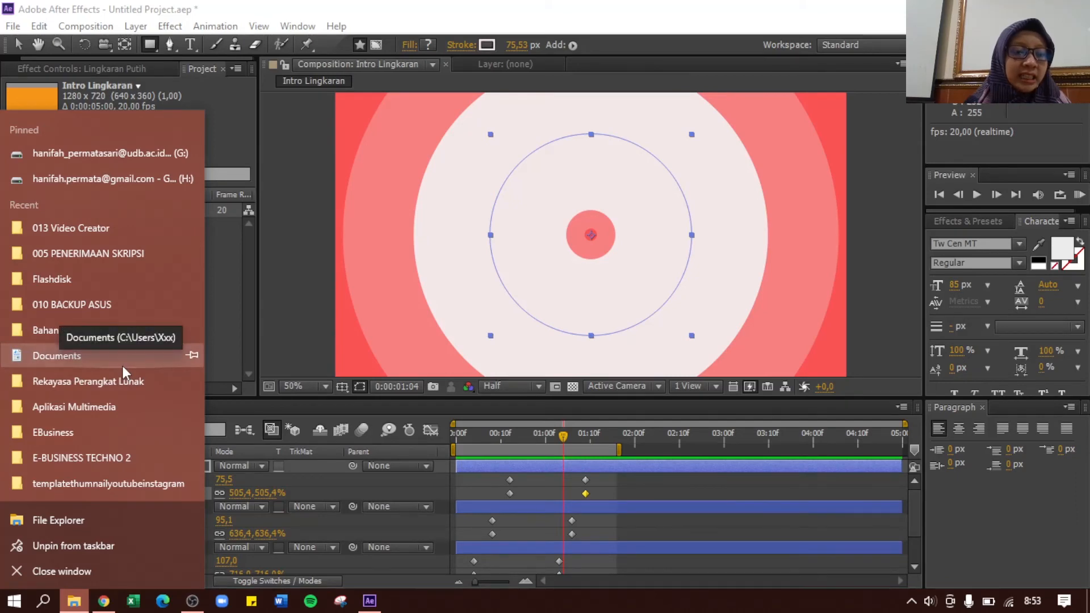
pyautogui.click(97, 405)
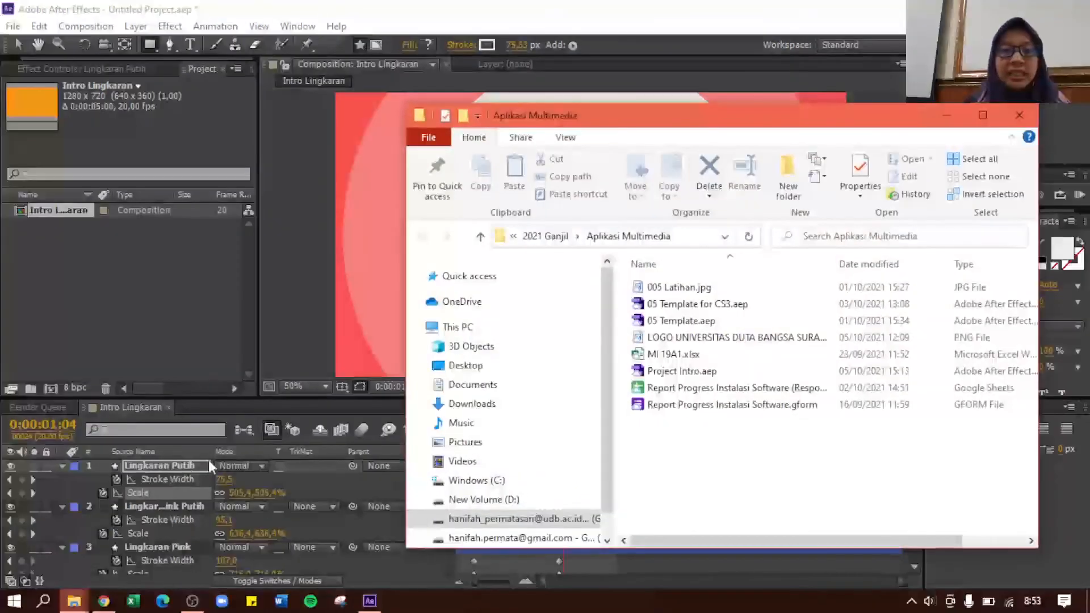
pyautogui.click(680, 338)
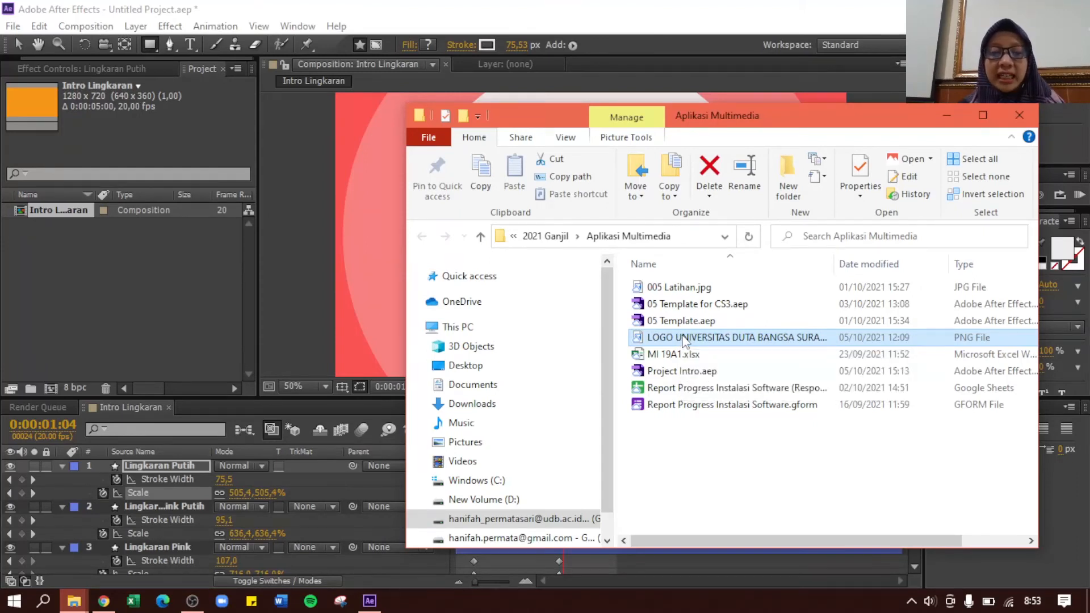
pyautogui.moveTo(684, 340); pyautogui.dragTo(116, 295)
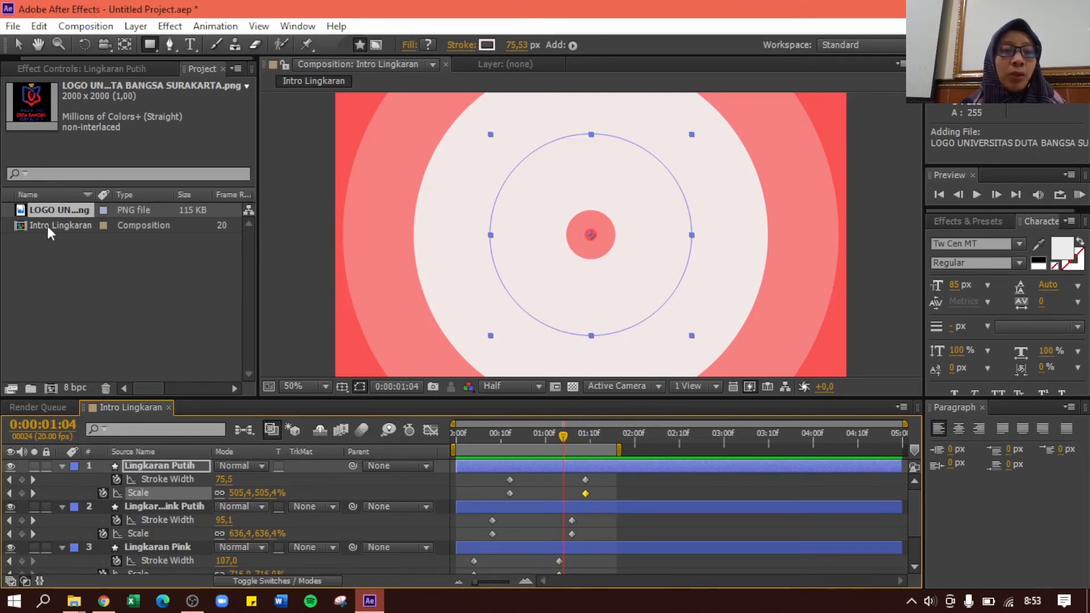
# Add the imported logo PNG to the Intro Lingkaran composition above the Lingkaran Putih layer and expand the logo layer's properties.
pyautogui.moveTo(43, 209); pyautogui.dragTo(135, 465)
pyautogui.moveTo(135, 458); pyautogui.dragTo(135, 461)
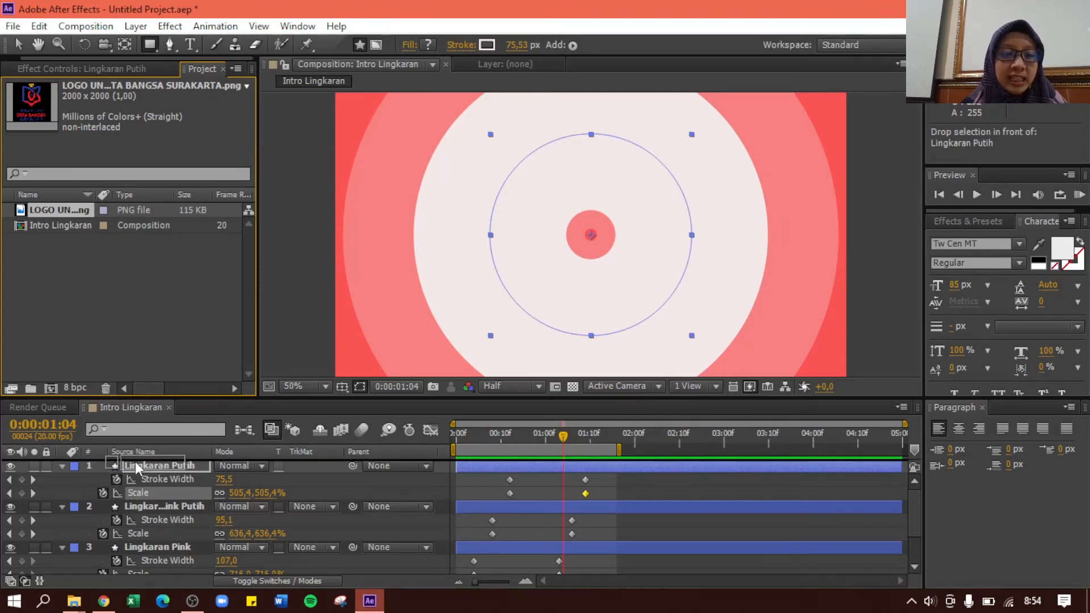
pyautogui.moveTo(135, 461); pyautogui.dragTo(135, 462)
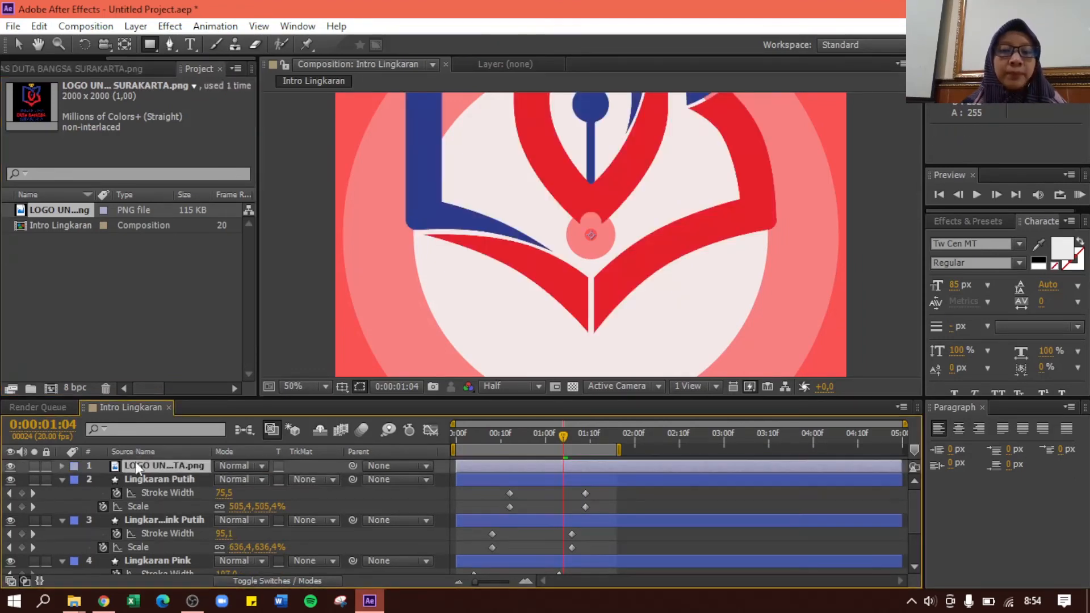
pyautogui.click(62, 466)
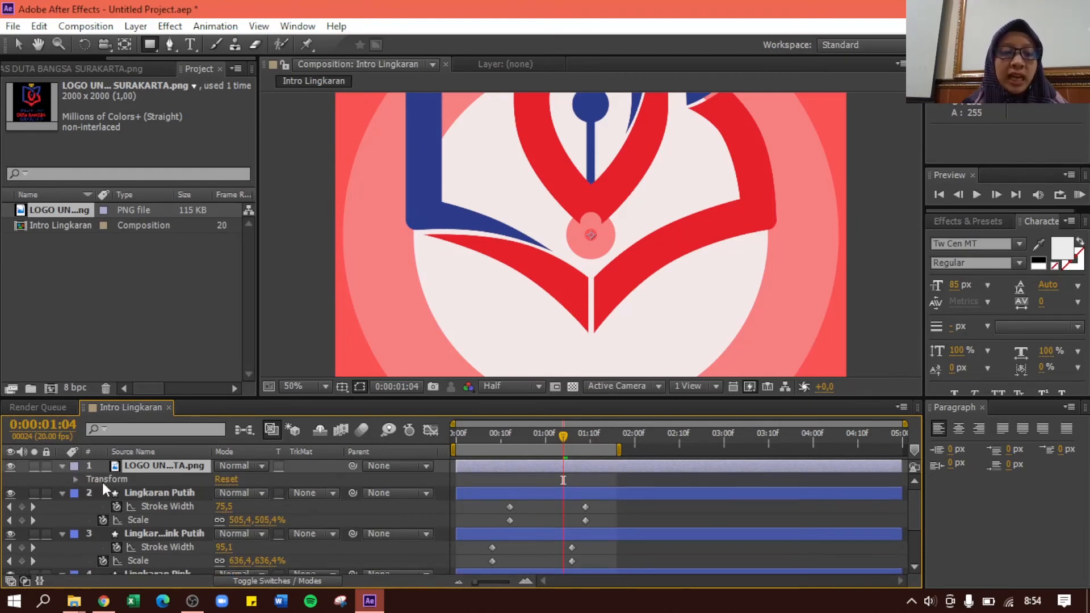
# Scale the logo layer down to 16% so the whole logo fits inside the near-white circle.
pyautogui.click(75, 479)
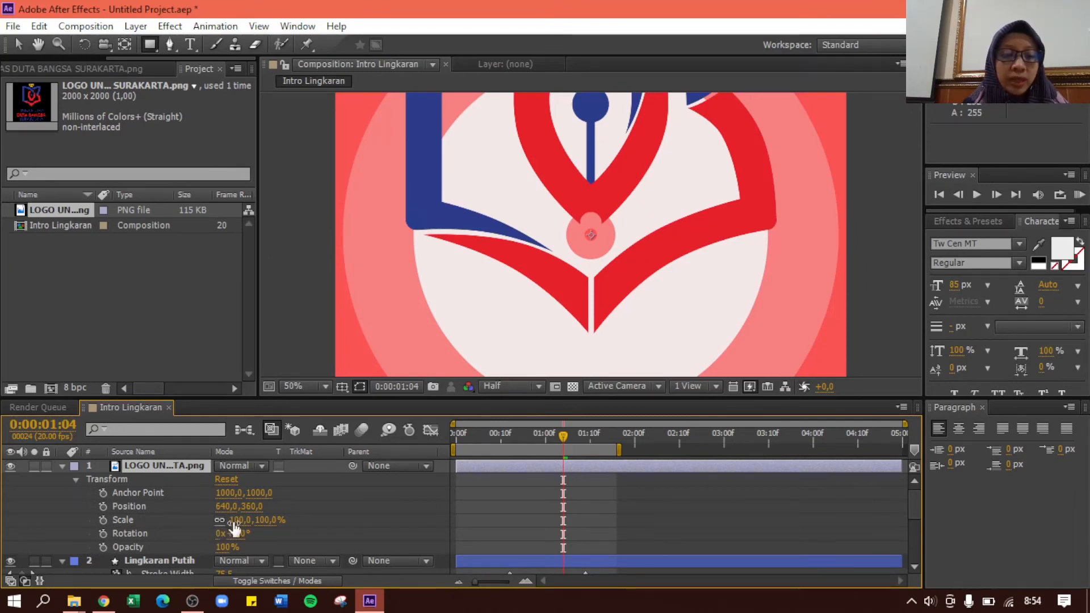
pyautogui.moveTo(239, 519); pyautogui.dragTo(176, 520)
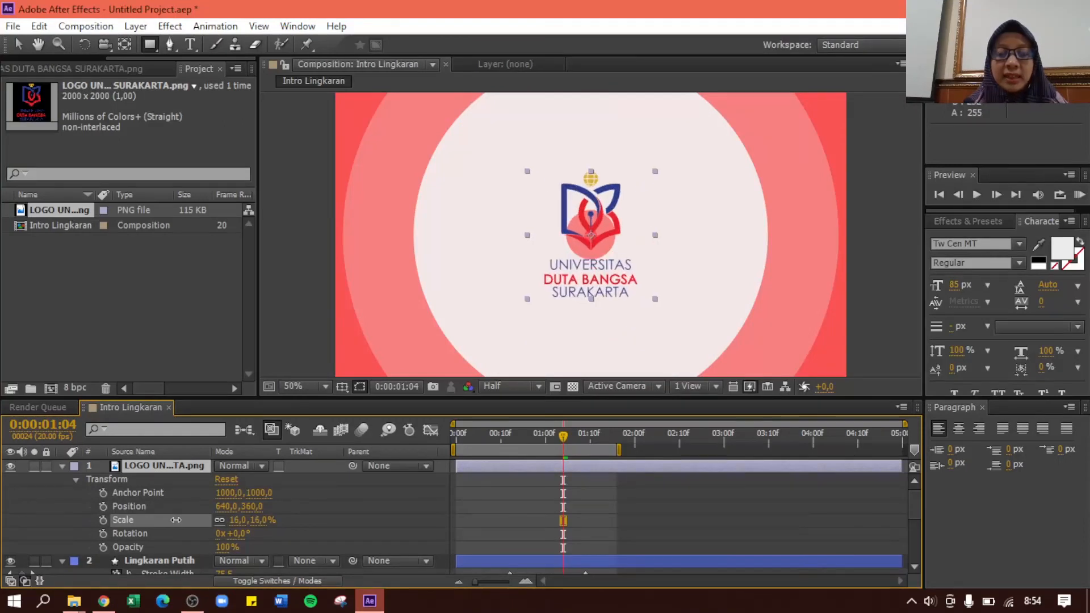
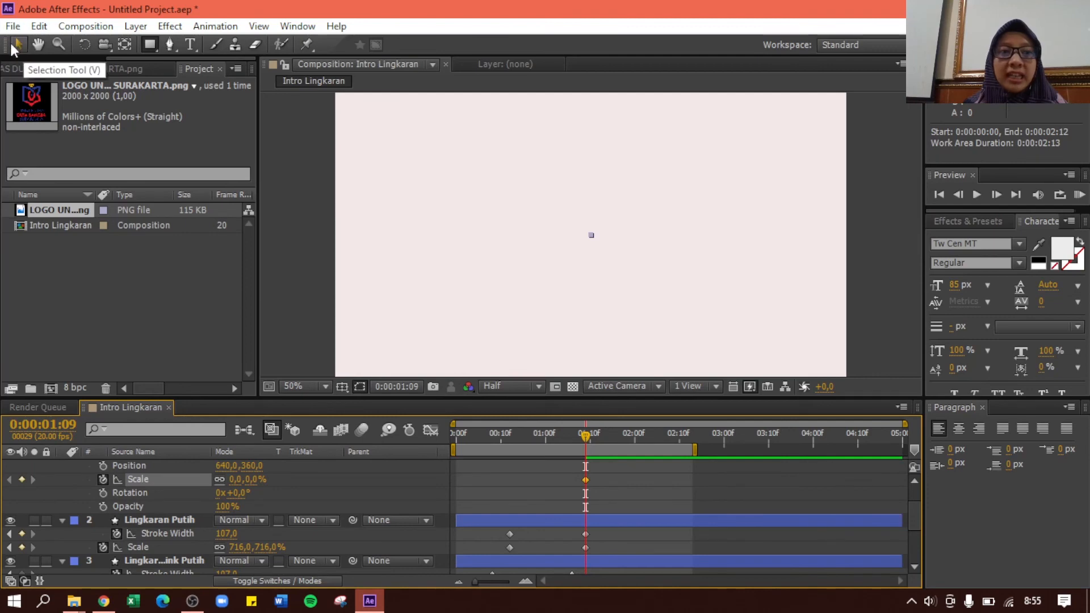
# Move the logo straight down past the frame's lower edge to about 630, 758 and start Position keyframing at 0:00:01:09.
pyautogui.click(19, 45)
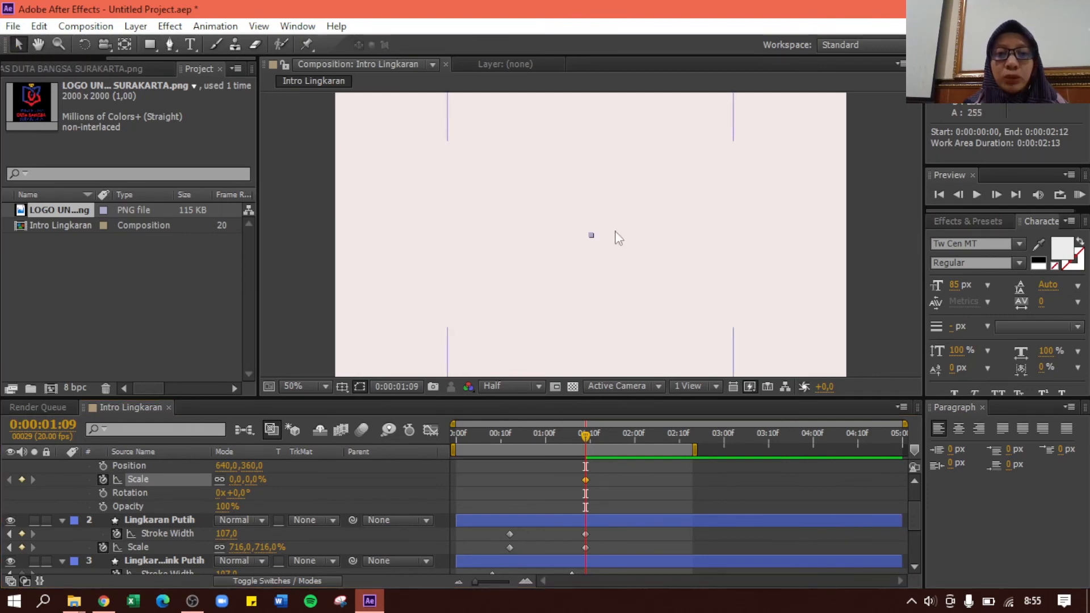
pyautogui.moveTo(590, 239); pyautogui.dragTo(588, 401)
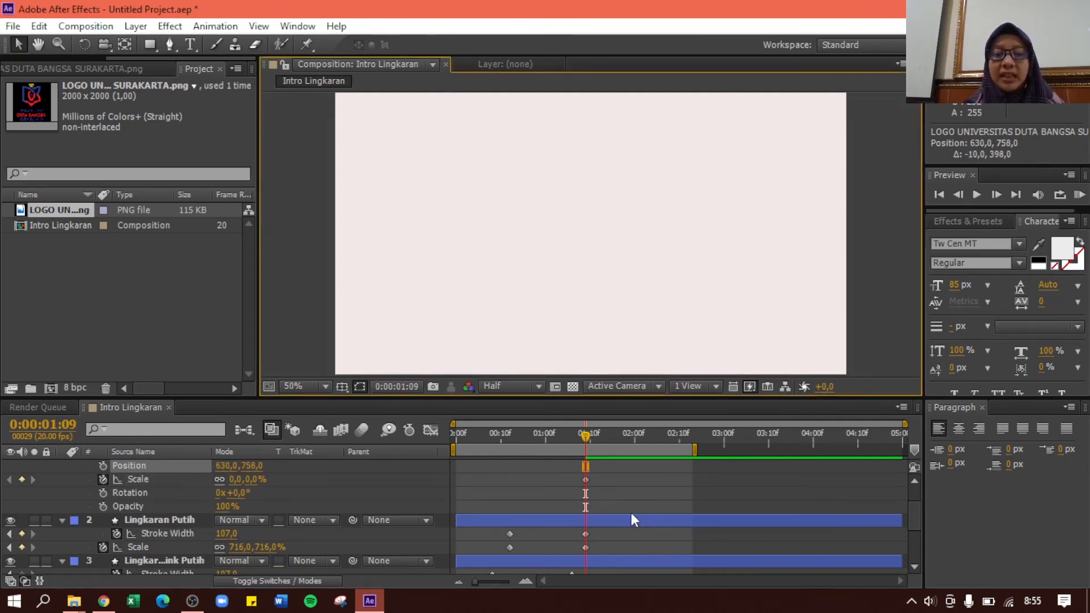
pyautogui.click(587, 438)
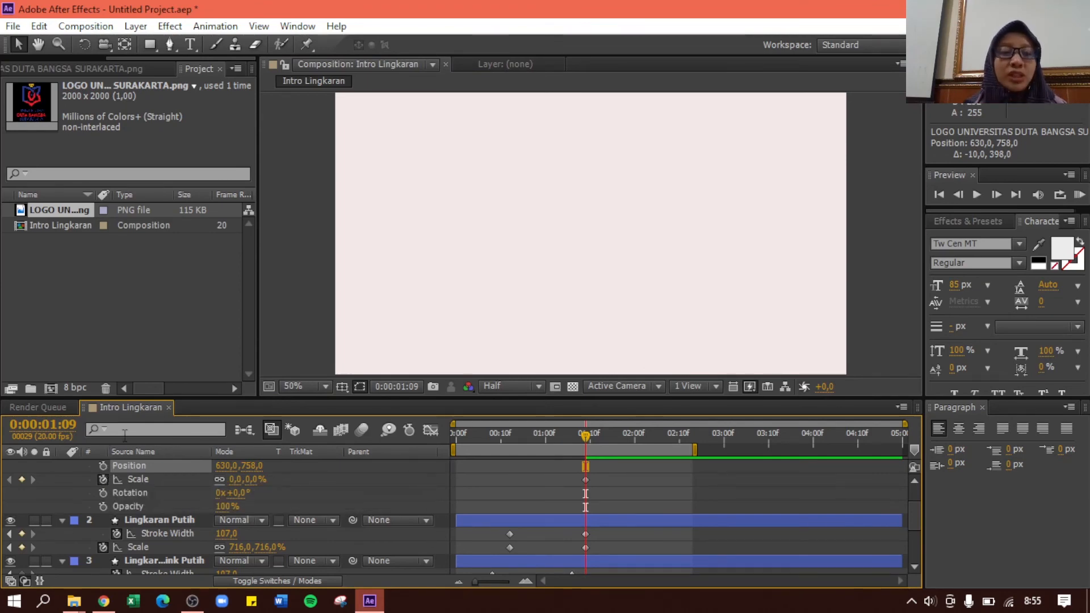
pyautogui.click(101, 464)
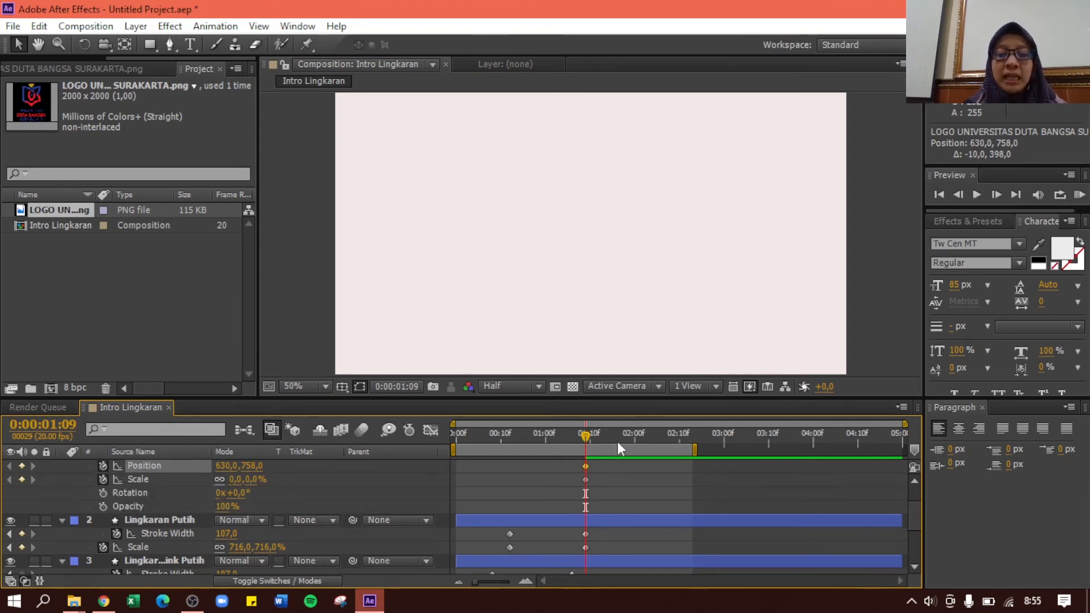
# At 0:00:02:00, keyframe the logo's Position at about 631, 364 and its Scale at 12%.
pyautogui.moveTo(586, 441); pyautogui.dragTo(633, 437)
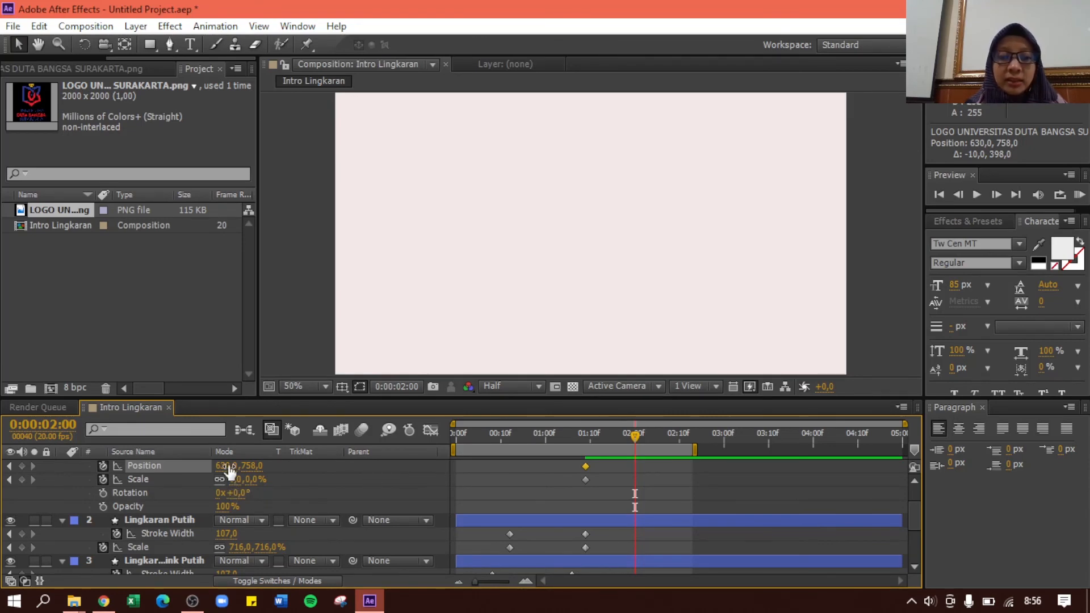
pyautogui.moveTo(236, 464); pyautogui.dragTo(255, 471)
pyautogui.hotkey('ctrl', 'z')
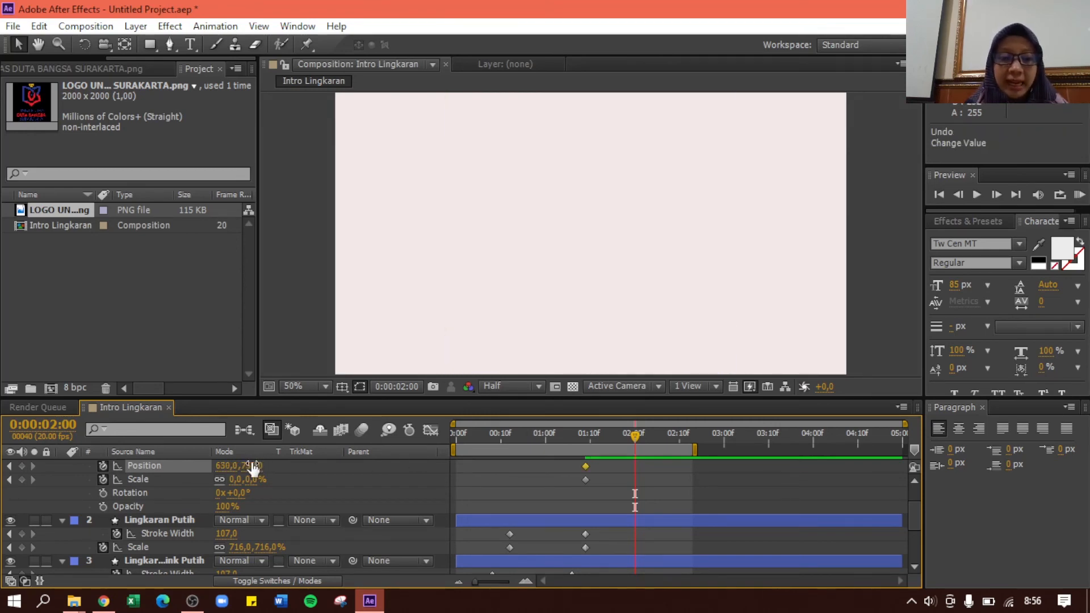
pyautogui.moveTo(253, 468); pyautogui.dragTo(197, 467)
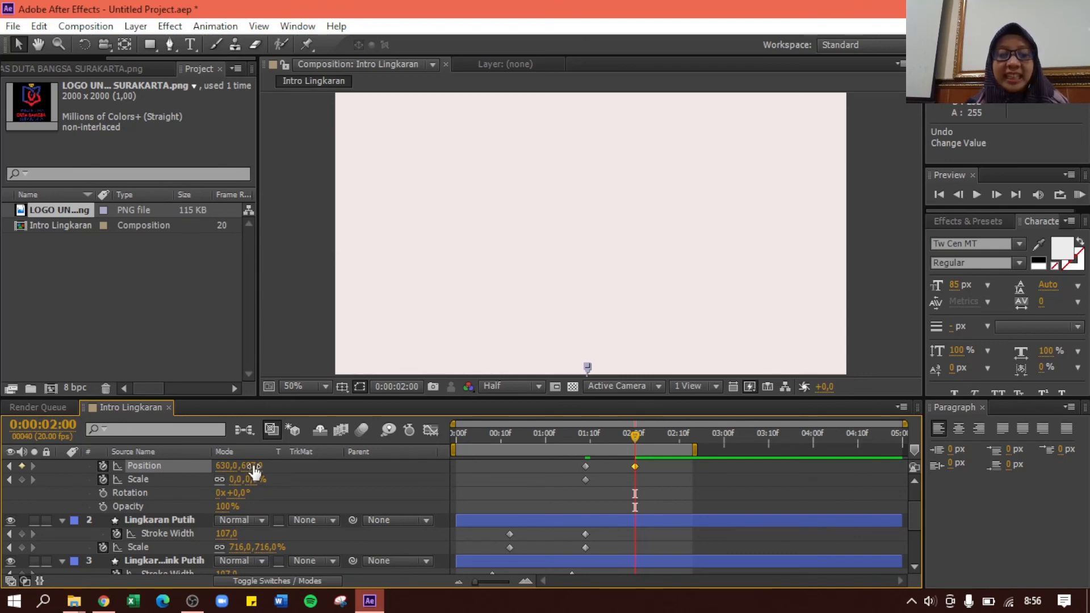
pyautogui.moveTo(253, 465); pyautogui.dragTo(4, 470)
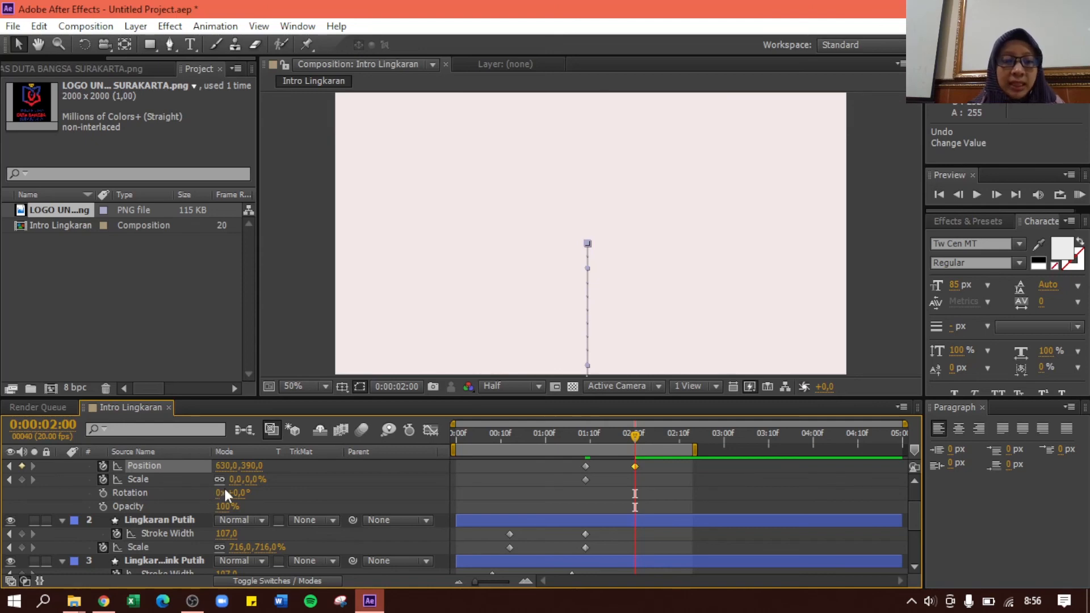
pyautogui.moveTo(233, 479)
pyautogui.mouseDown()
pyautogui.moveTo(218, 466)
pyautogui.moveTo(248, 466)
pyautogui.moveTo(234, 466)
pyautogui.mouseUp()
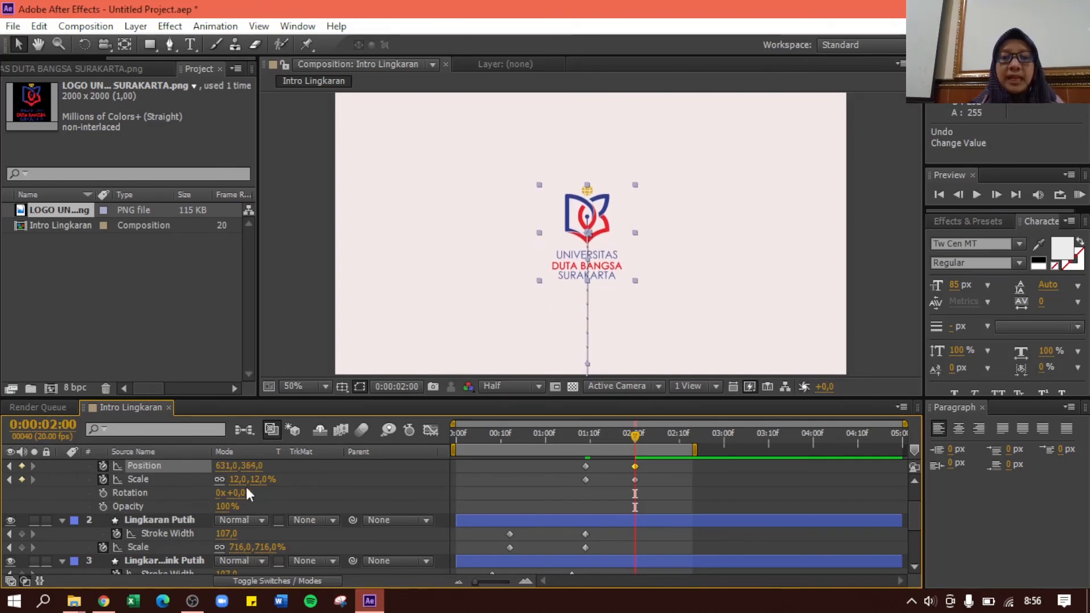
# Keyframe the logo's Rotation at -9° at 0:00:02:00 and 0° at 0:00:02:02, and preview the animation.
pyautogui.moveTo(585, 433); pyautogui.dragTo(633, 429)
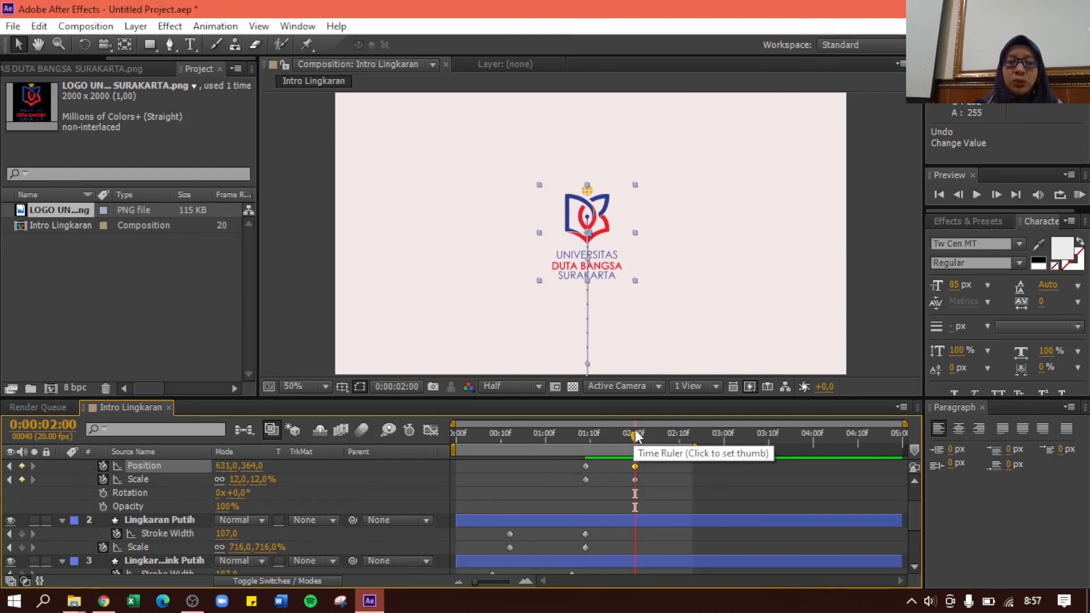
pyautogui.click(103, 492)
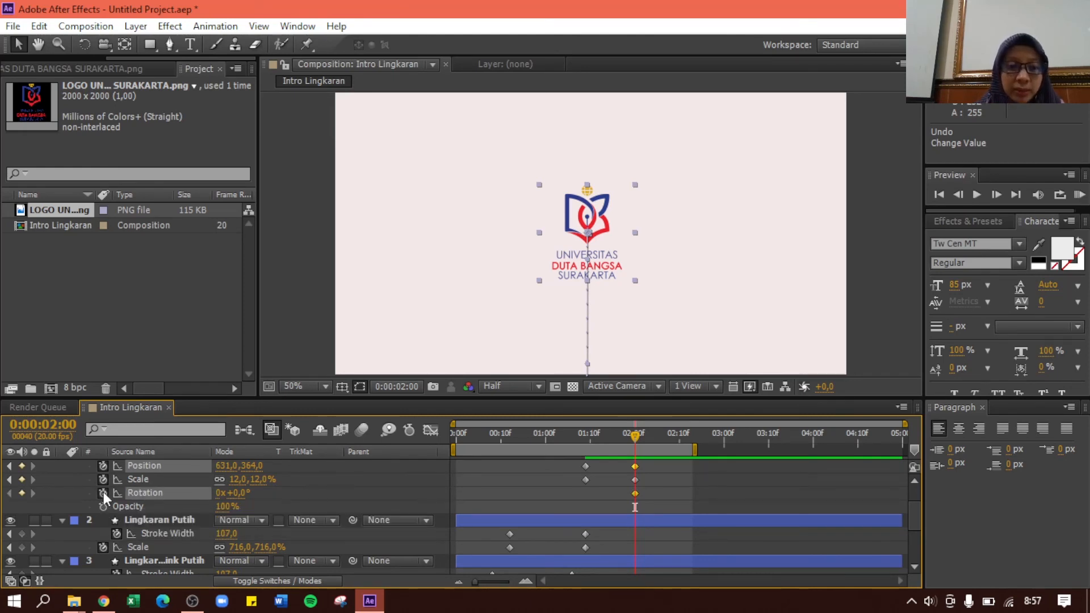
pyautogui.moveTo(241, 493); pyautogui.dragTo(232, 492)
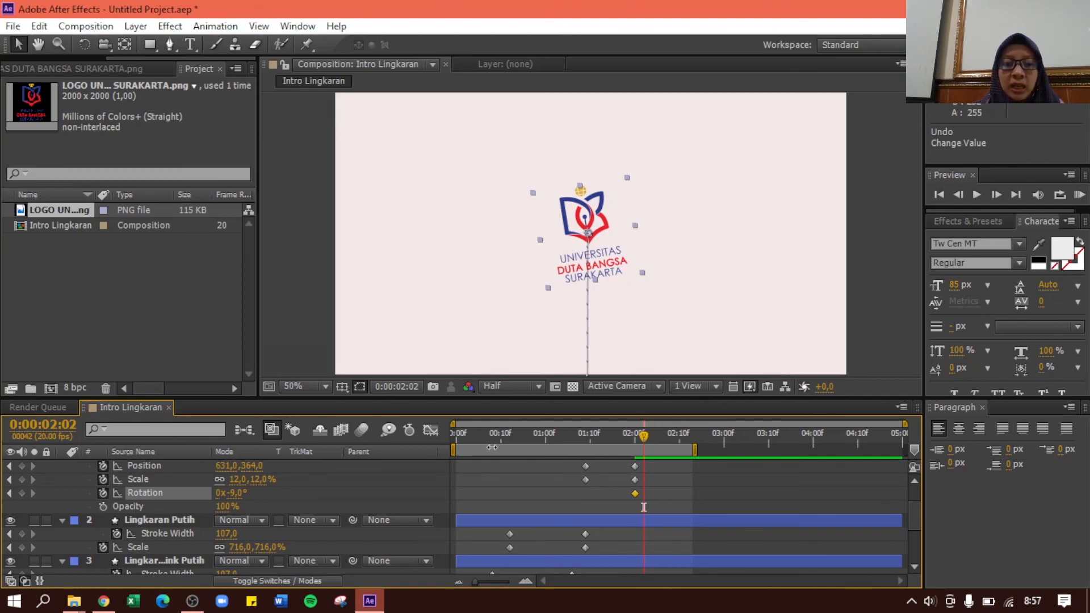
pyautogui.click(237, 492)
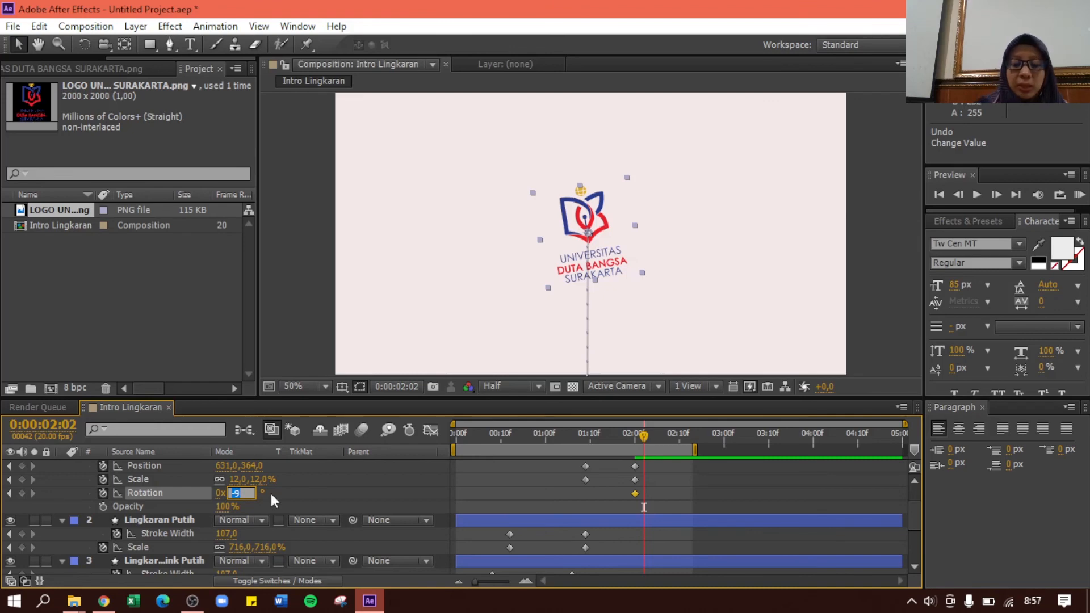
pyautogui.write('0')
pyautogui.press('Return')
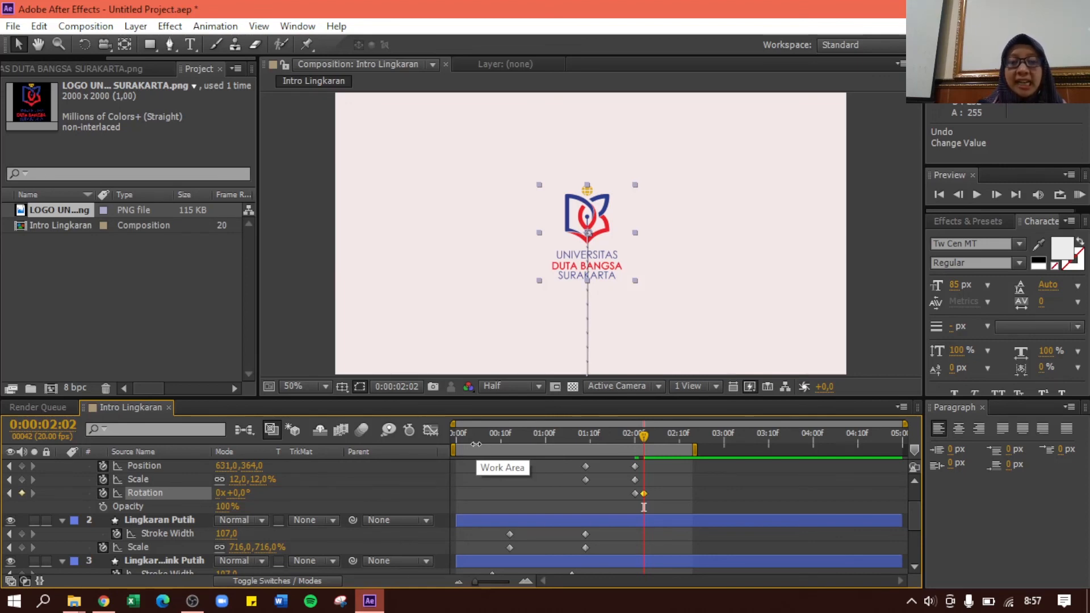
pyautogui.press('space')
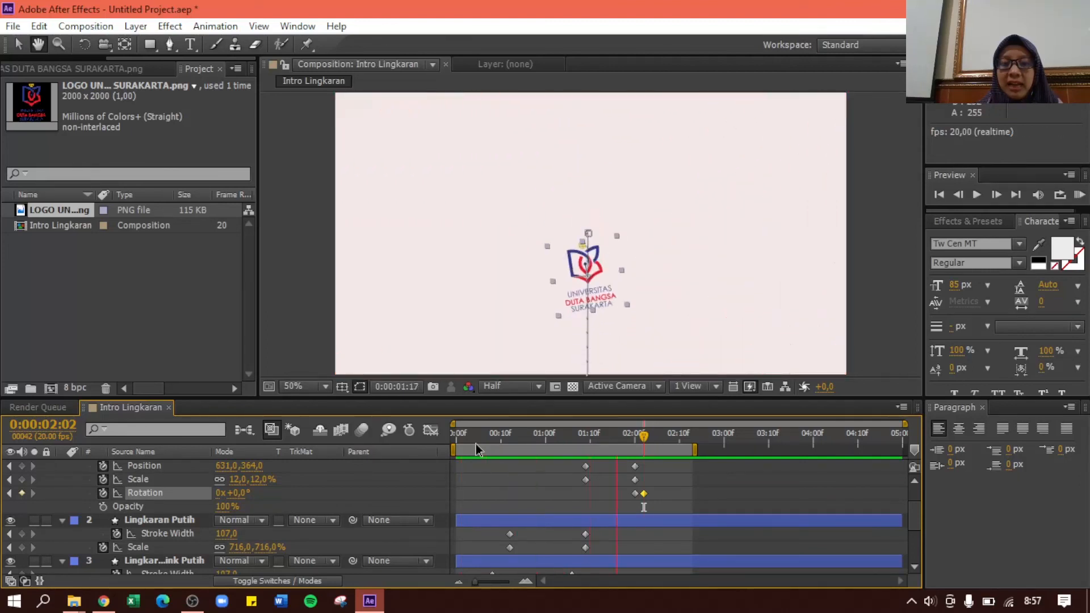
pyautogui.press('space')
# Set the logo's vertical Position to 346 at 0:00:02:00 and about 355 at 0:00:02:02, and preview from the start.
pyautogui.moveTo(590, 436); pyautogui.dragTo(634, 438)
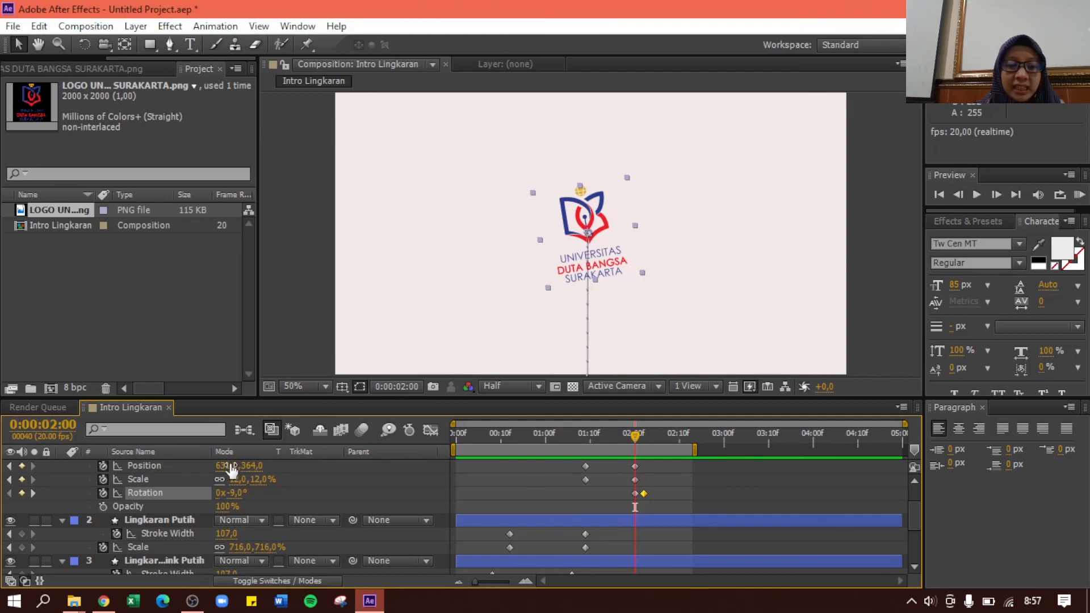
pyautogui.moveTo(229, 464); pyautogui.dragTo(219, 465)
pyautogui.hotkey('ctrl', 'z')
pyautogui.moveTo(250, 465); pyautogui.dragTo(239, 466)
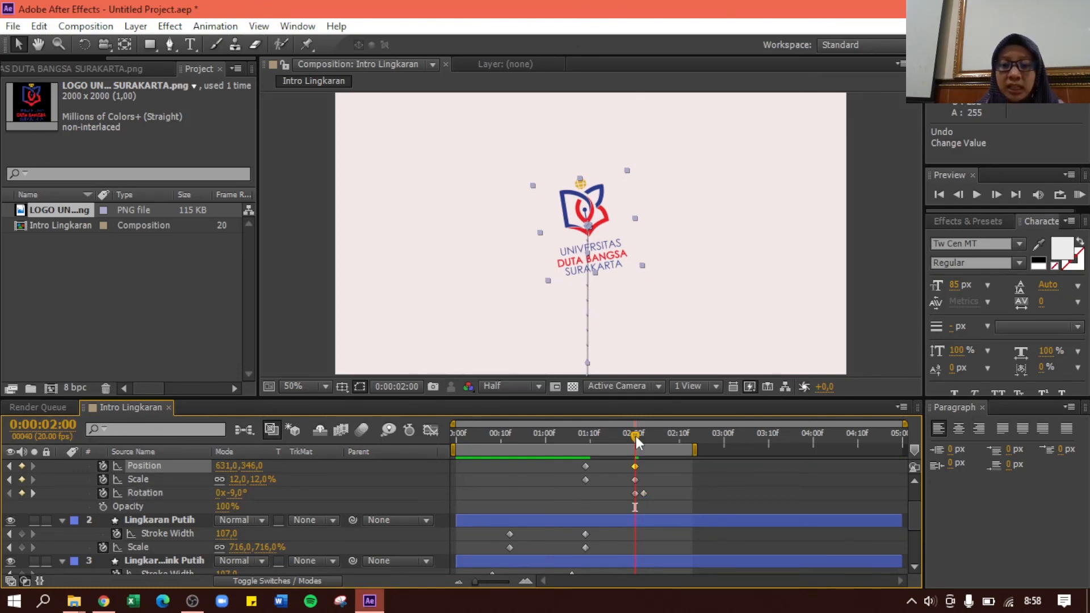
pyautogui.moveTo(637, 440); pyautogui.dragTo(645, 441)
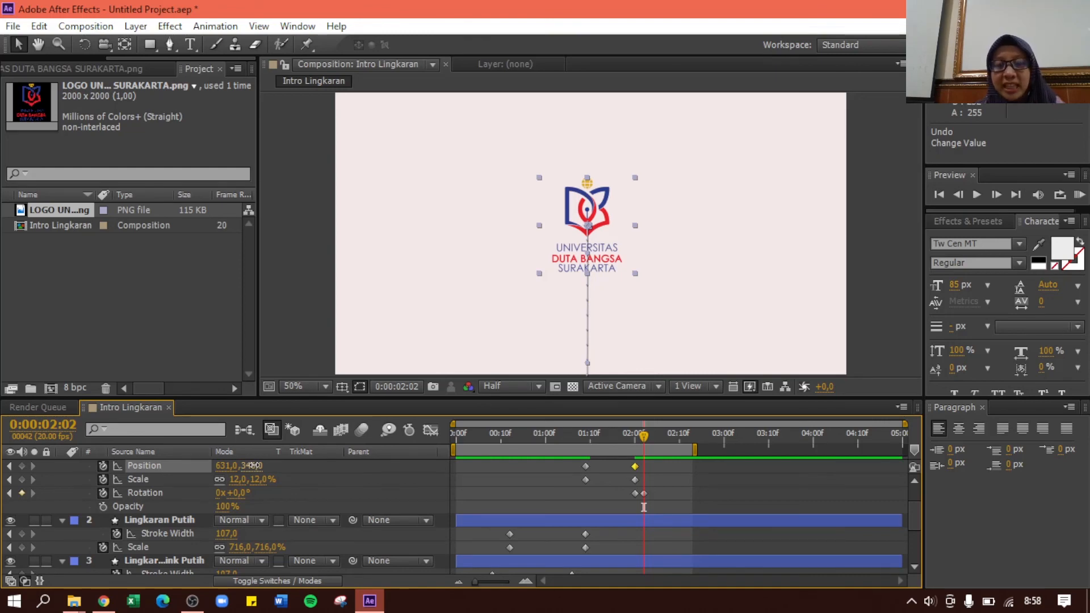
pyautogui.moveTo(254, 466); pyautogui.dragTo(259, 465)
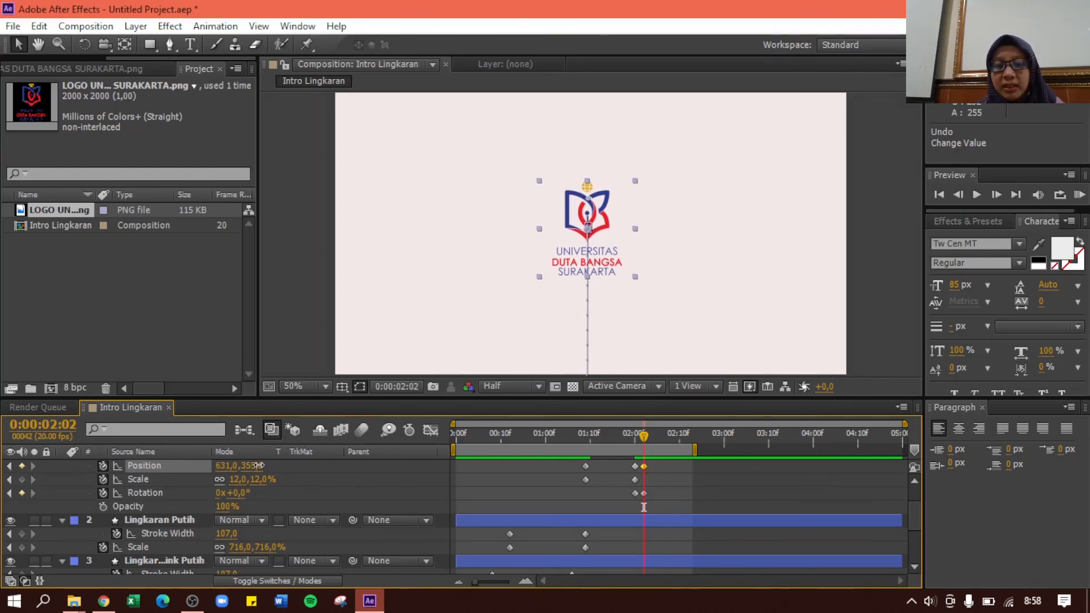
pyautogui.click(454, 434)
pyautogui.press('space')
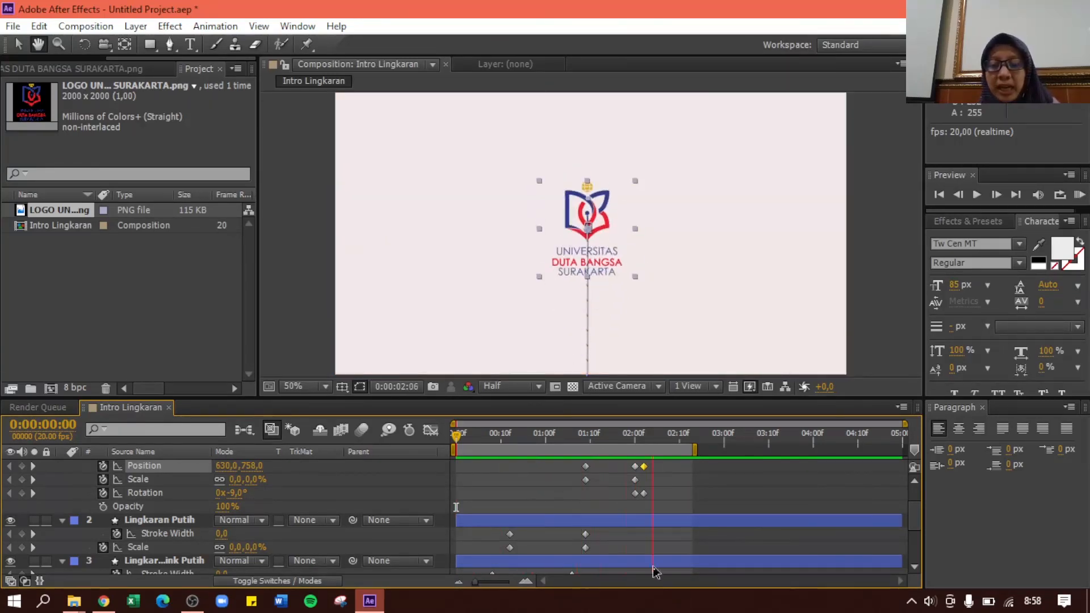
# Move the logo's last Position and Rotation keyframes to 0:00:02:03 and preview the animation.
pyautogui.moveTo(644, 470)
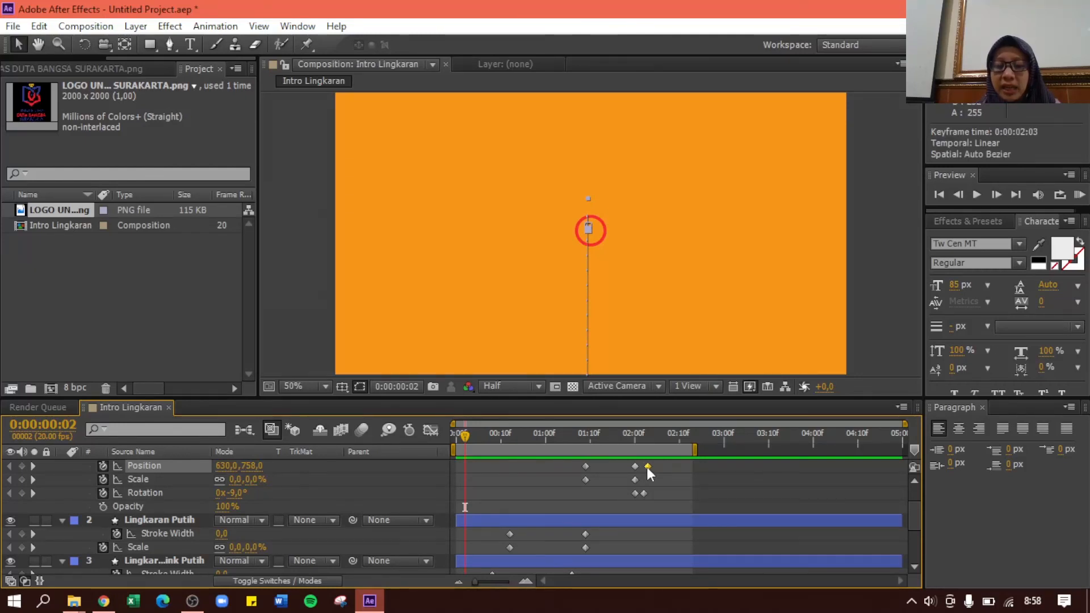
pyautogui.click(646, 493)
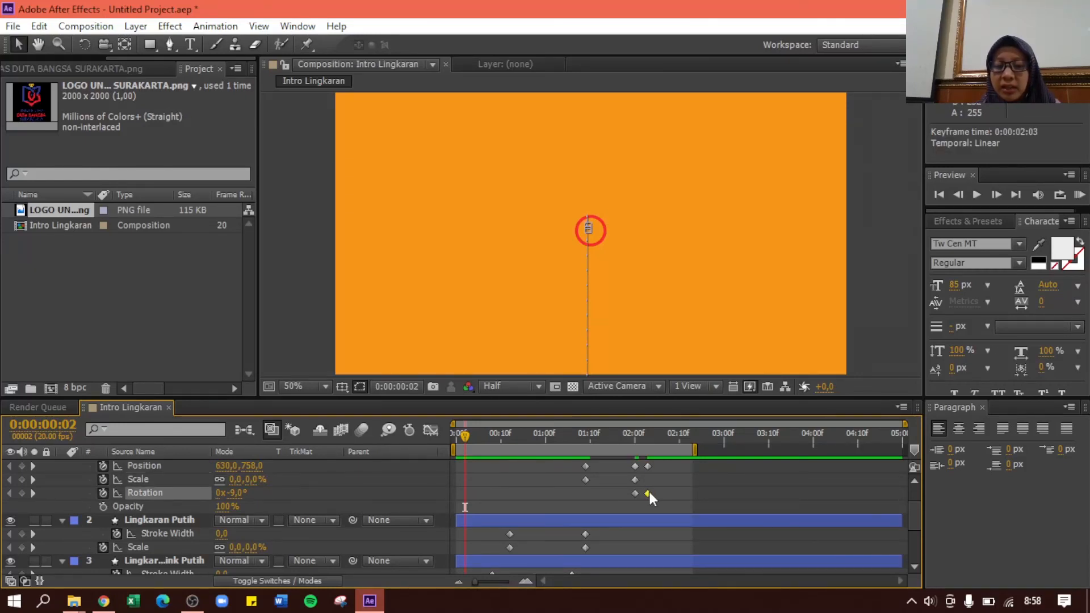
pyautogui.press('space')
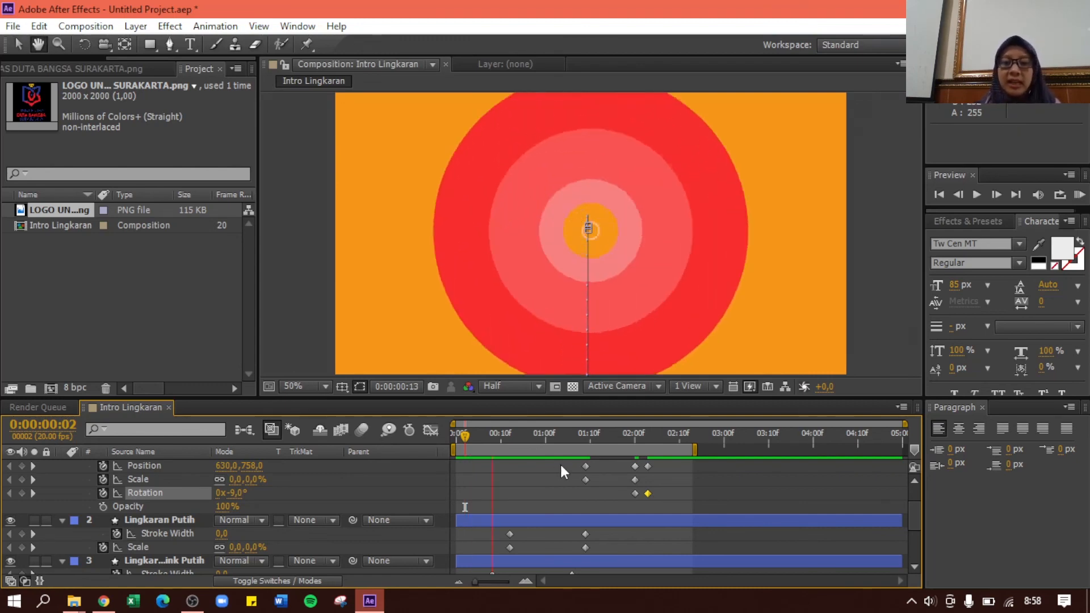